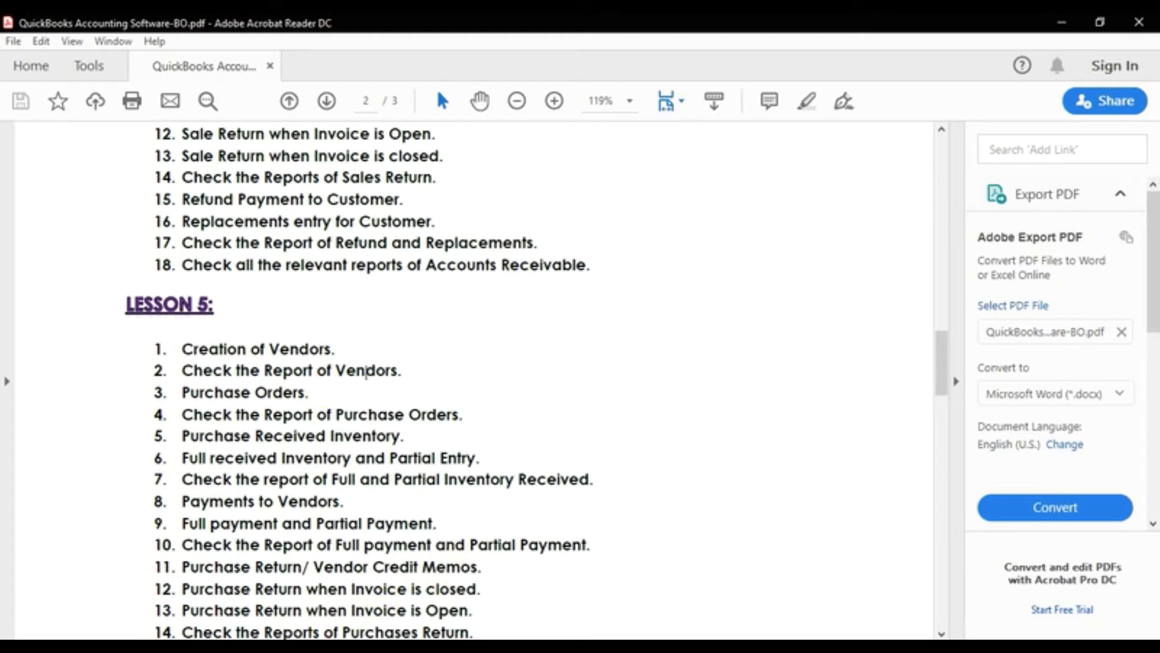
- Switch to QuickBooks in the browser and review the Billing & Subscription details in the company's account settings
left_click(331, 646)
scroll(329, 399, "up", 2)
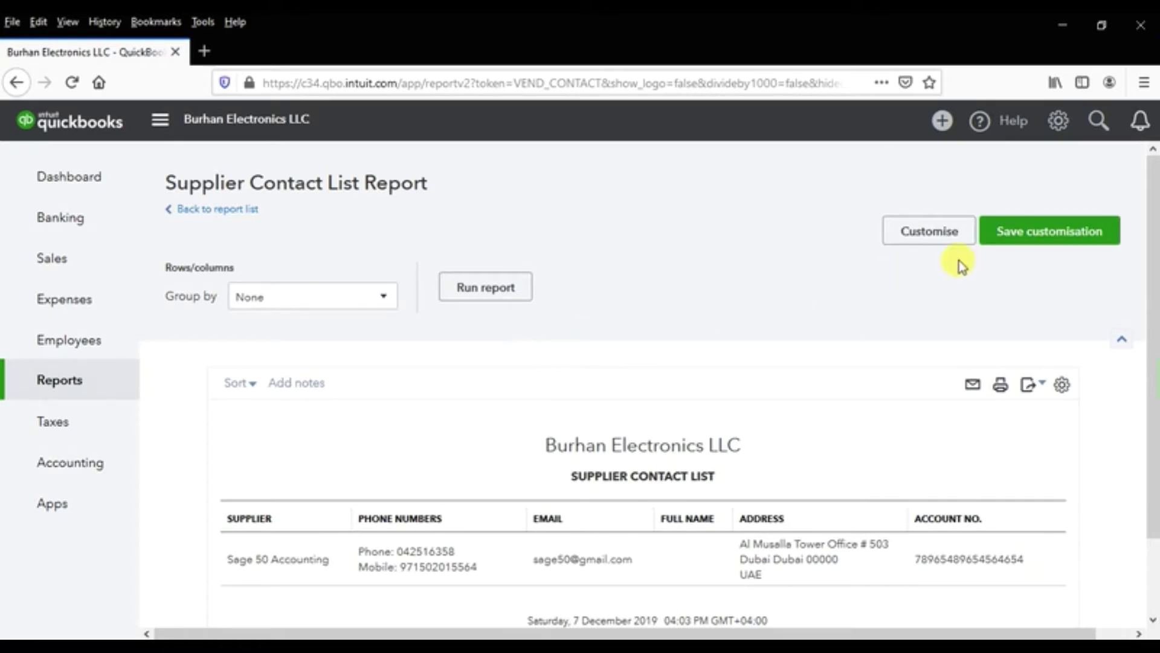
left_click(1058, 121)
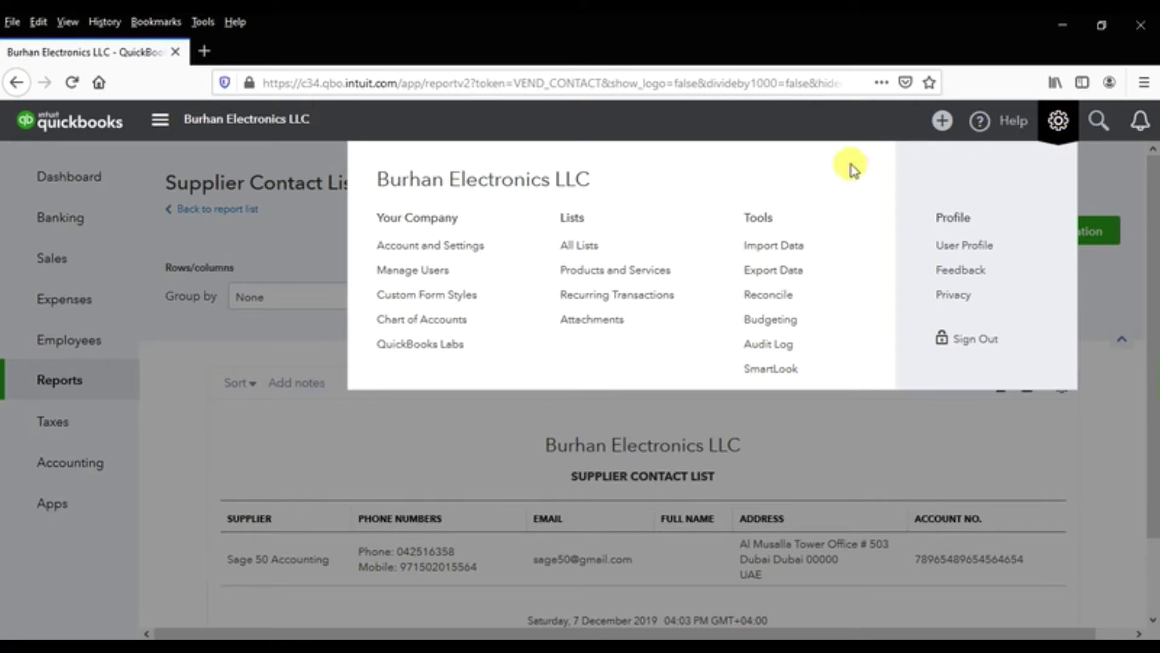
left_click(428, 256)
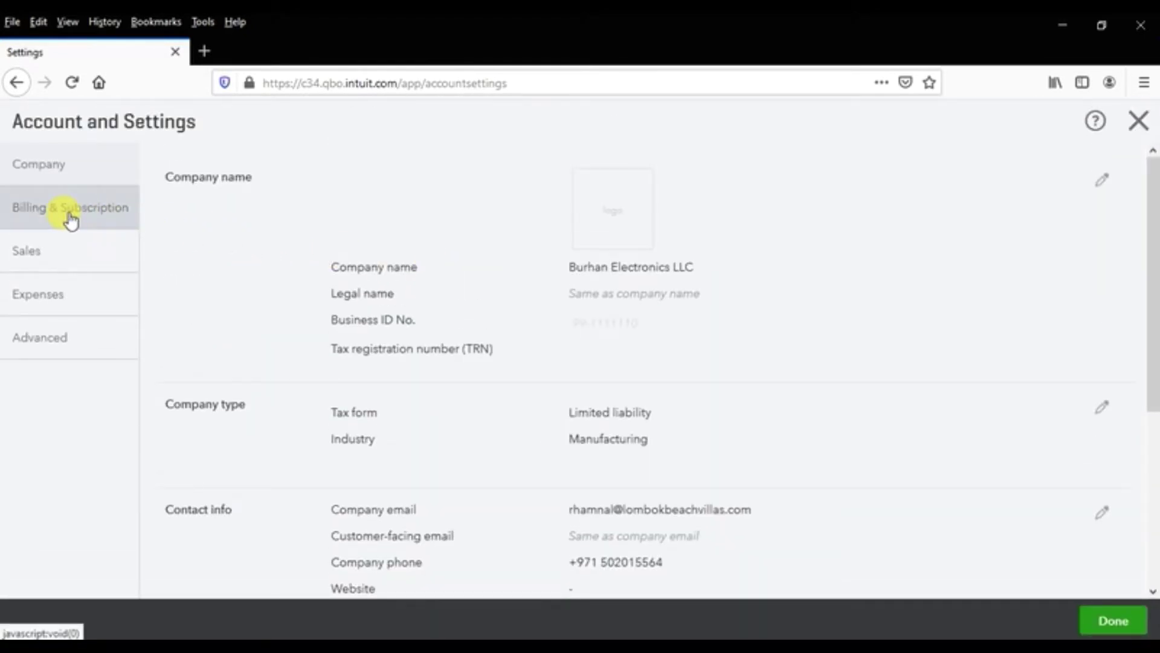
left_click(70, 221)
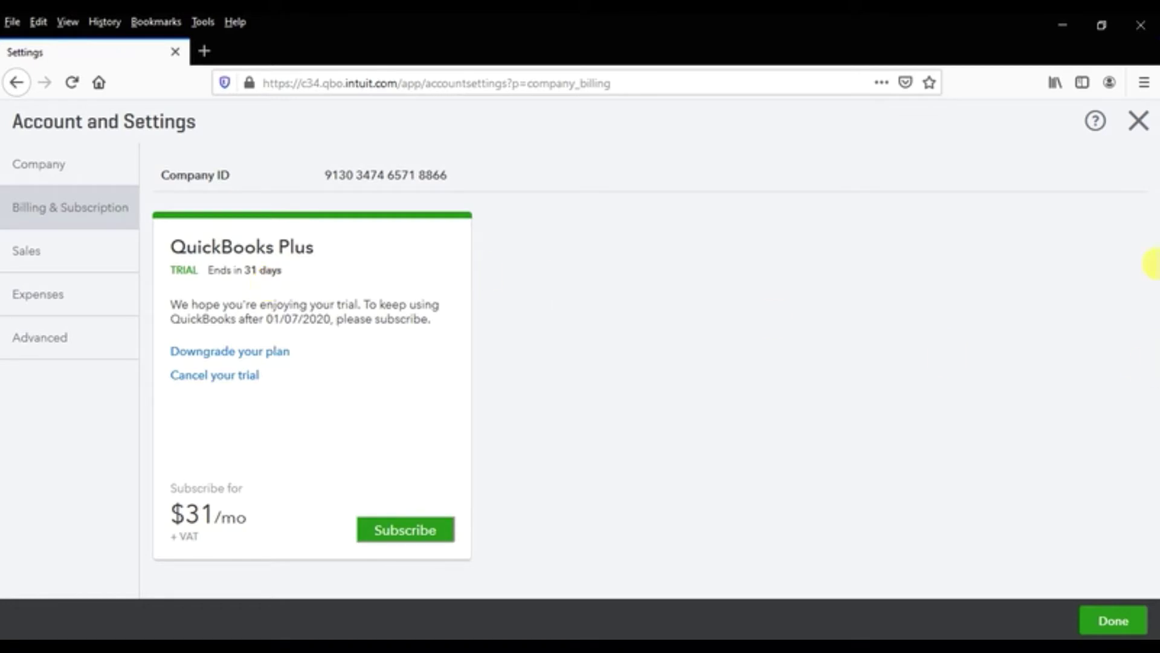
left_click(1141, 130)
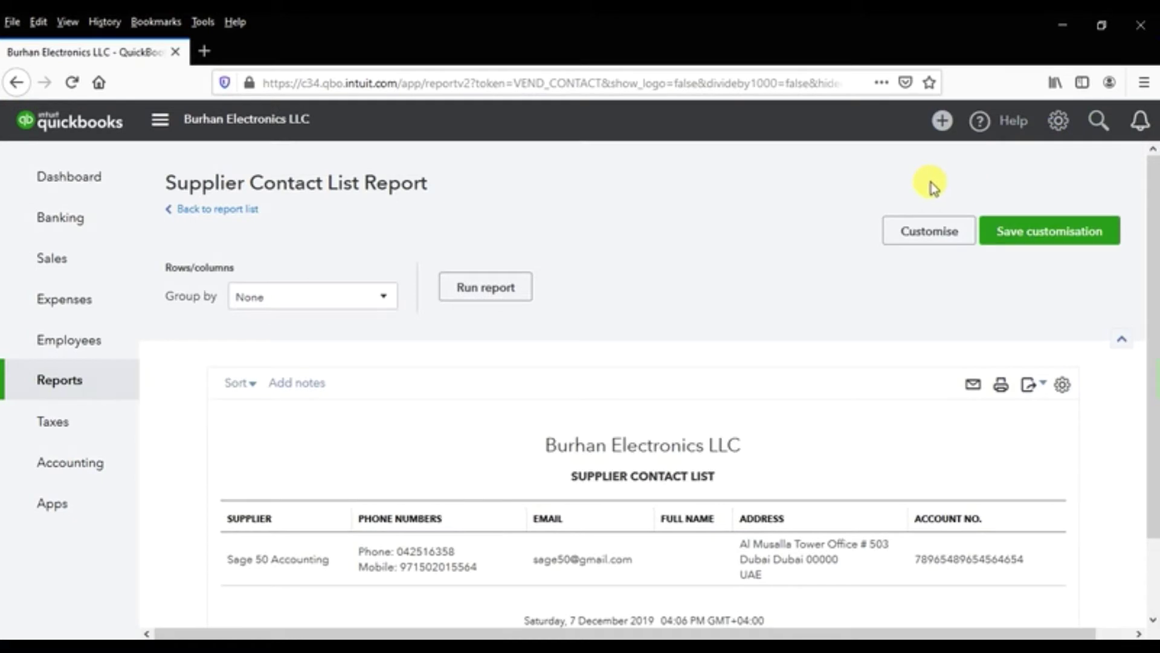
- Return to the dashboard, then open the Expenses section of Account and Settings
left_click(70, 192)
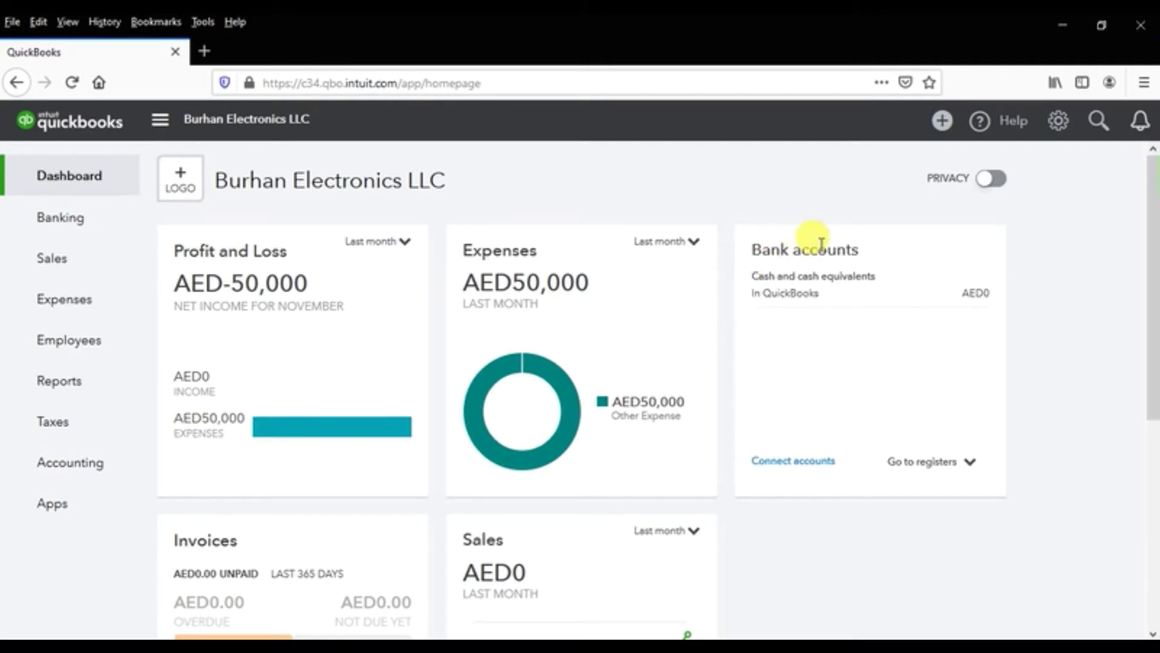
left_click(942, 120)
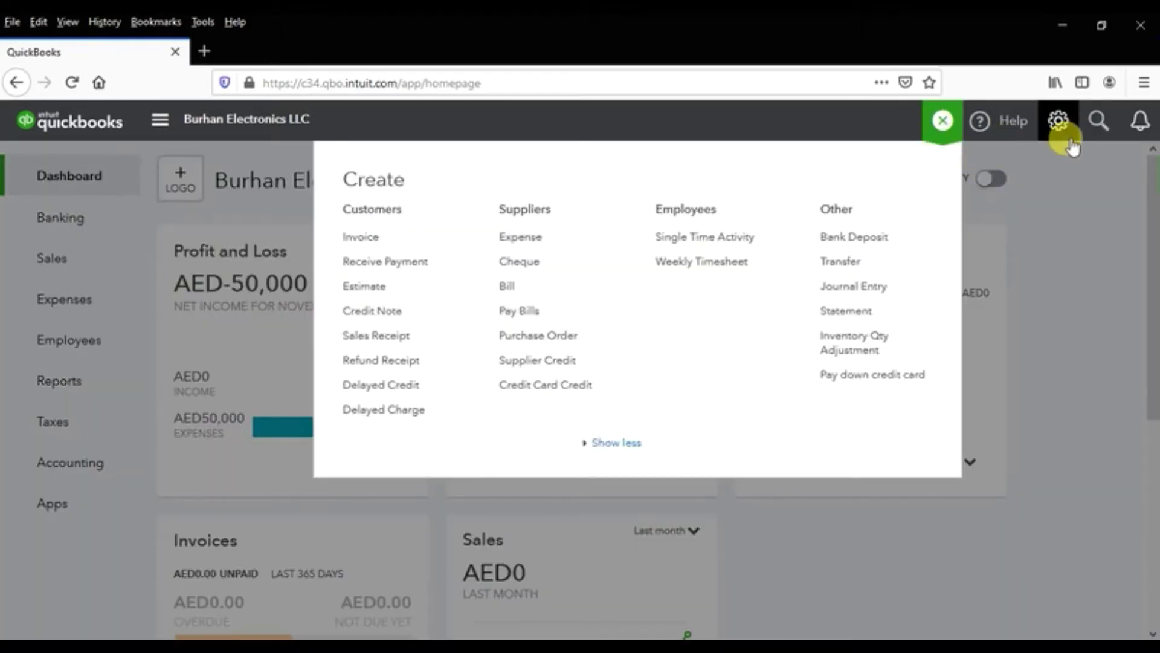
left_click(1057, 123)
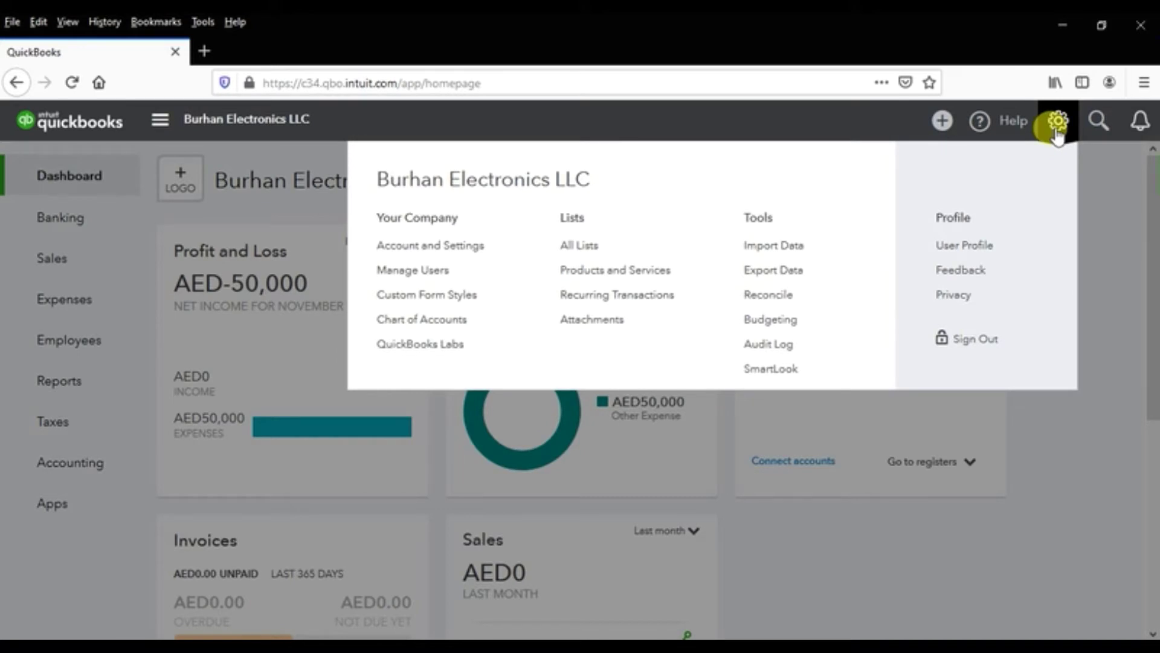
left_click(408, 258)
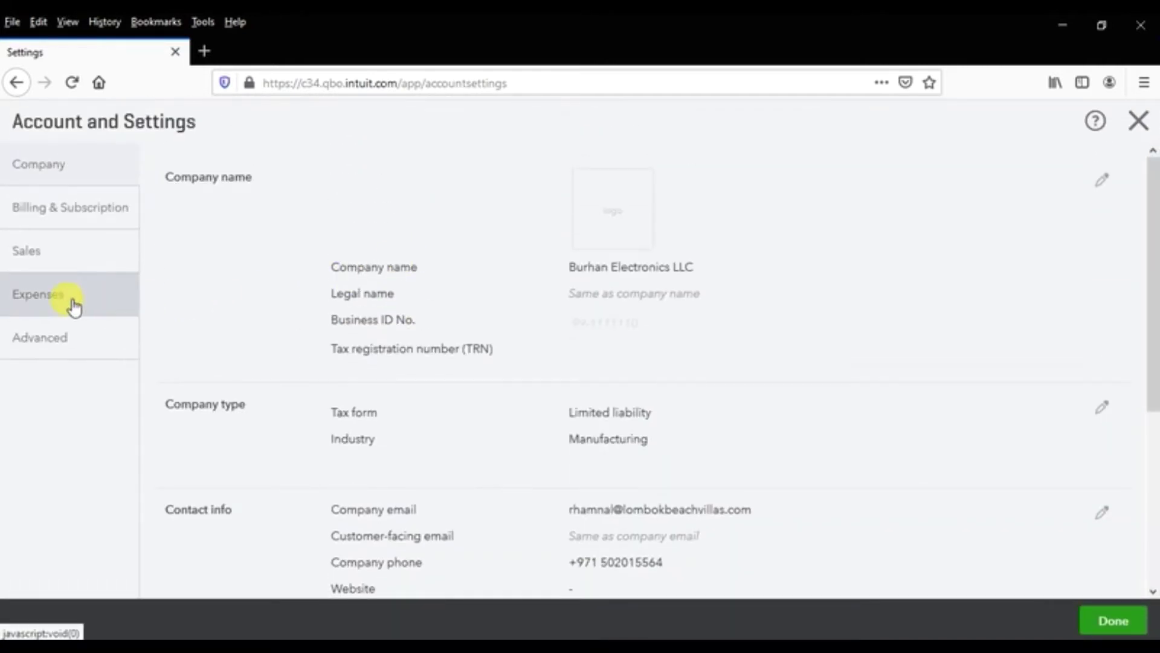
left_click(73, 305)
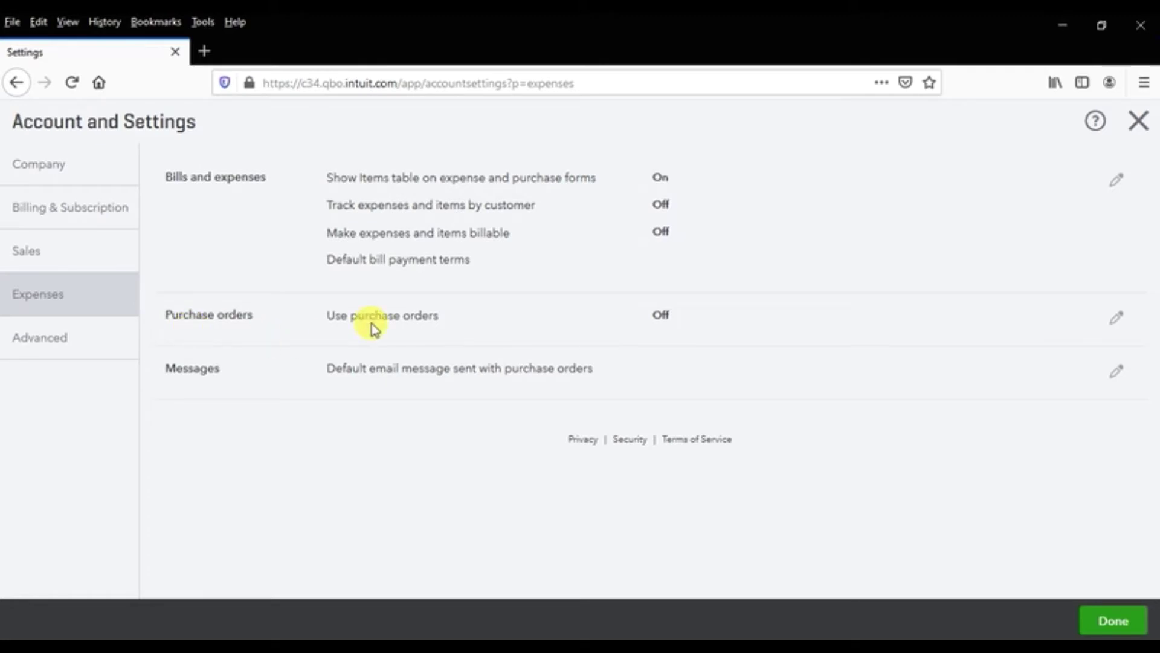
- Turn on the Use purchase orders setting, save it and leave the account settings
left_click(1117, 320)
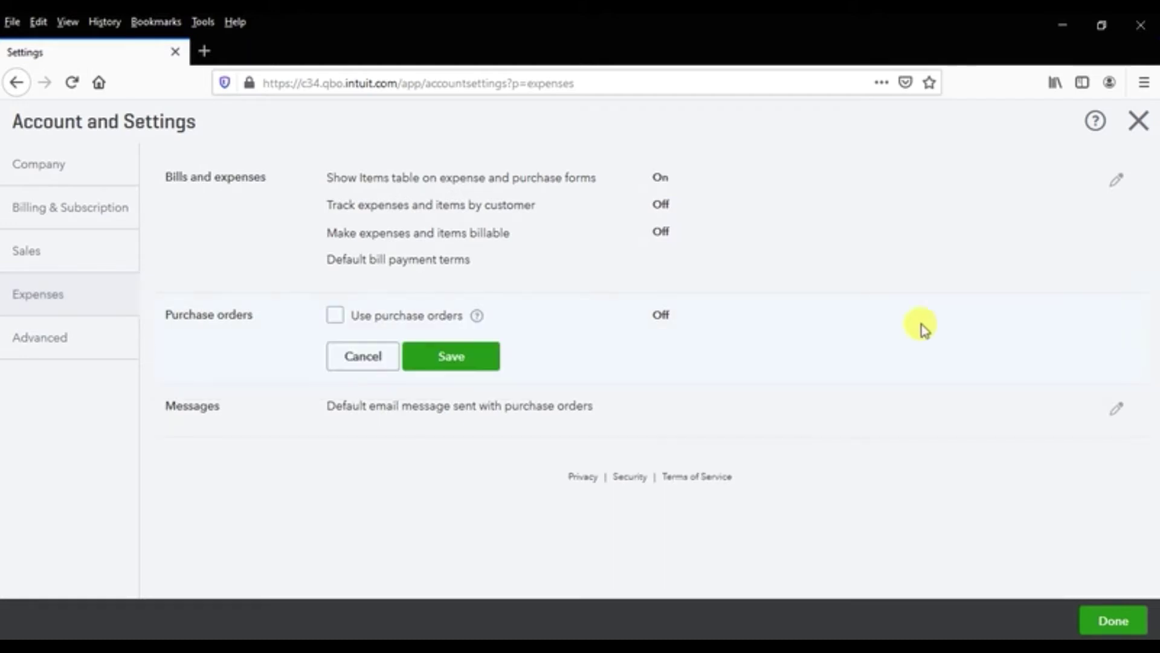
left_click(332, 319)
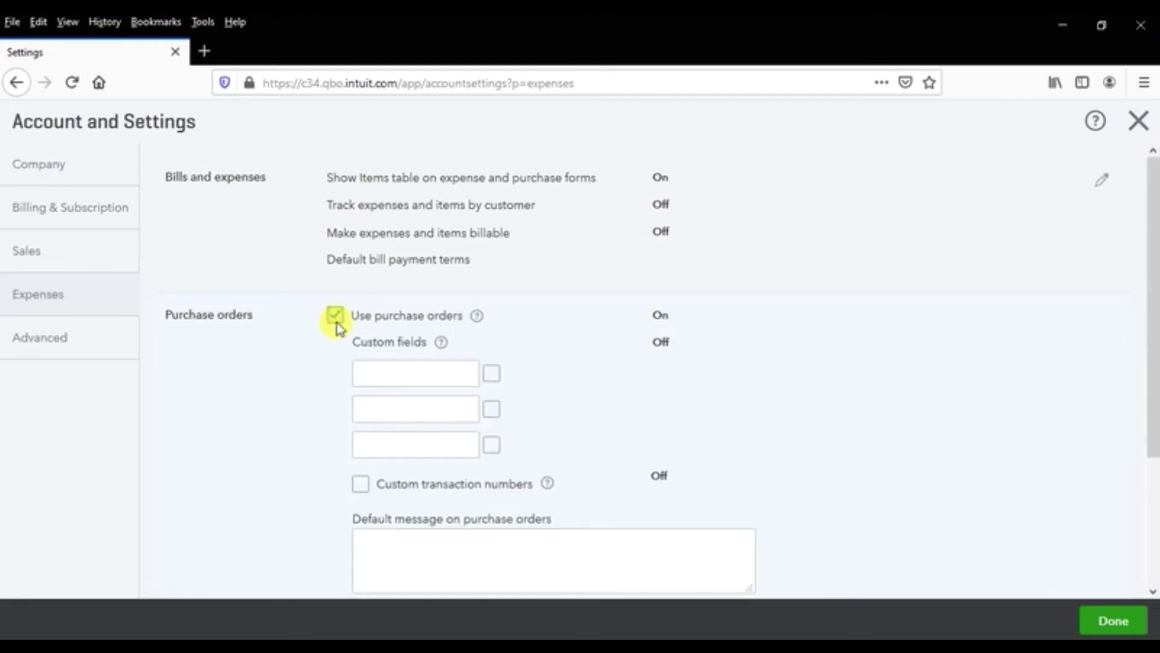
scroll(350, 335, "down", 2)
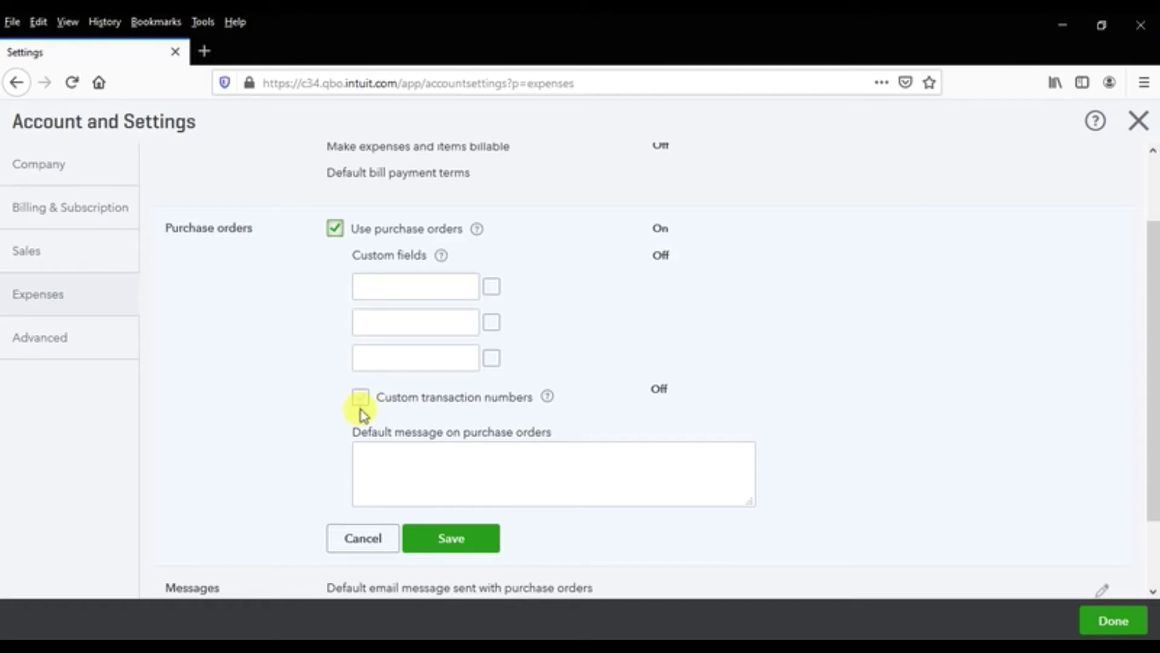
left_click(433, 470)
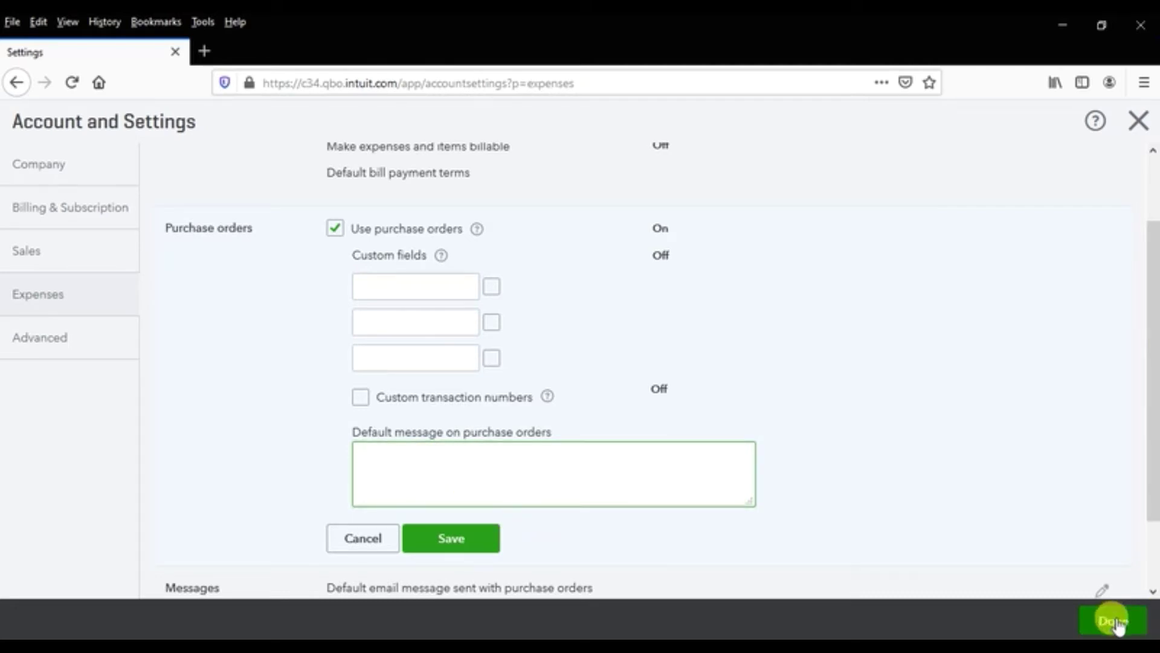
left_click(445, 530)
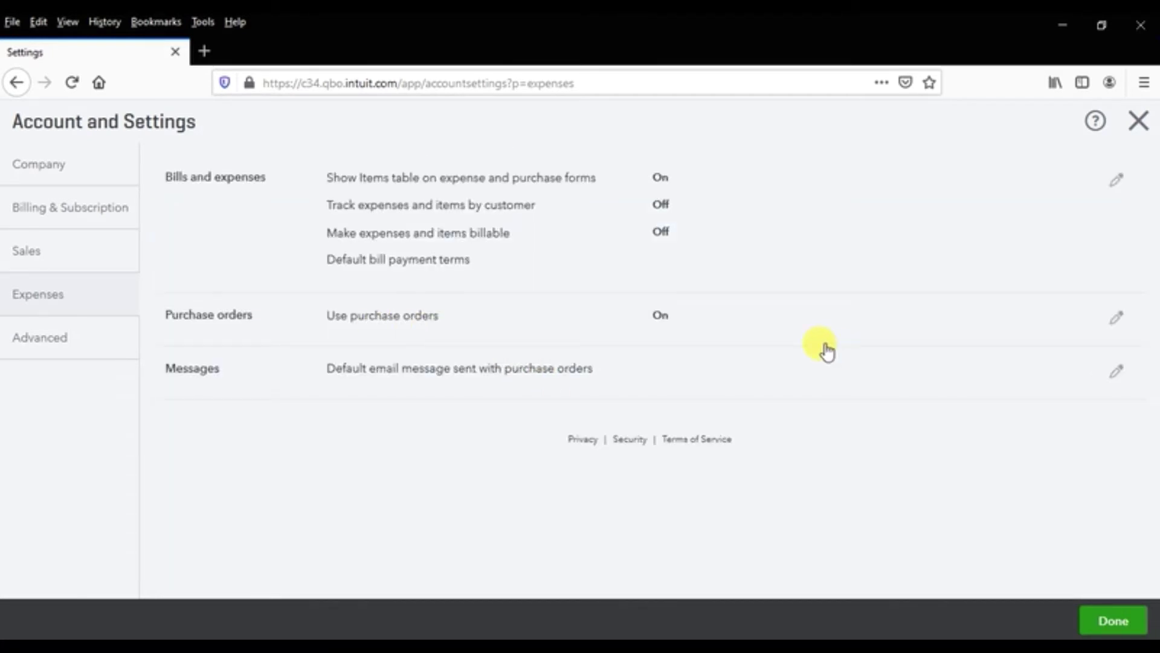
left_click(1108, 625)
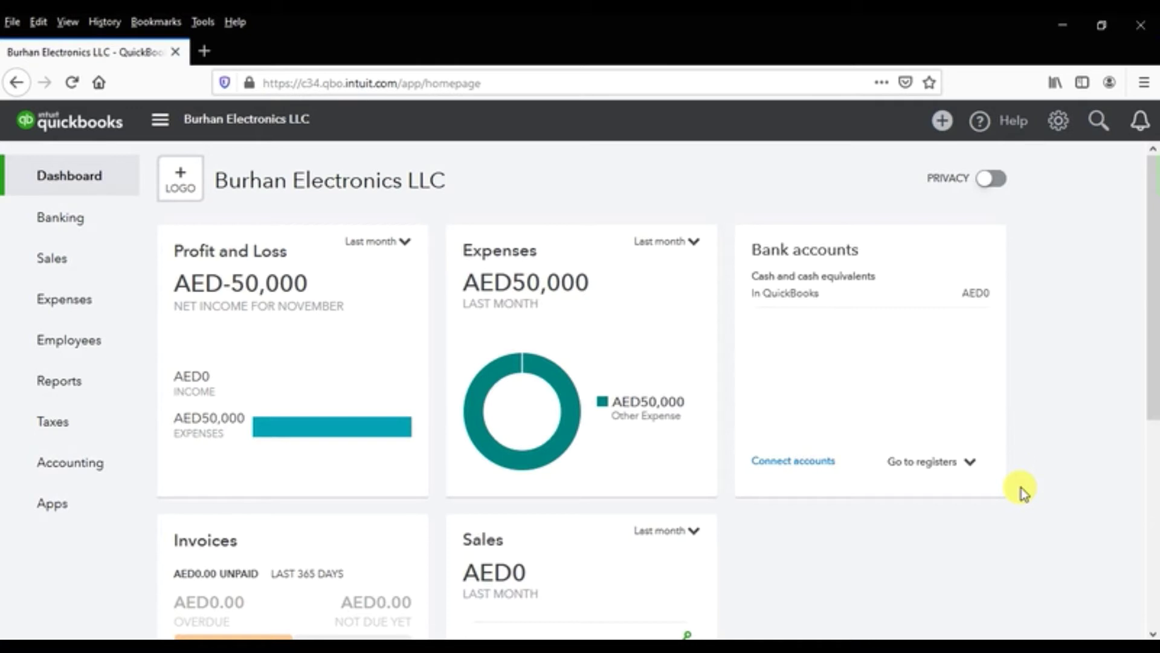
- Create a new purchase order with Sage 50 Accounting as the supplier
left_click(943, 121)
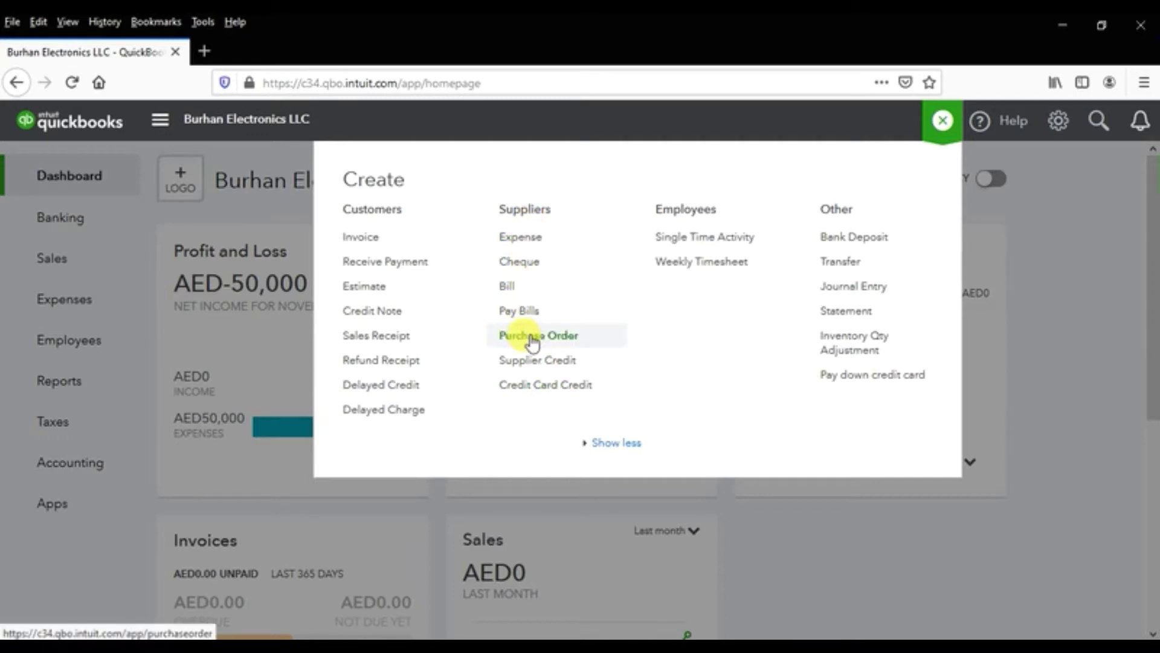
left_click(572, 343)
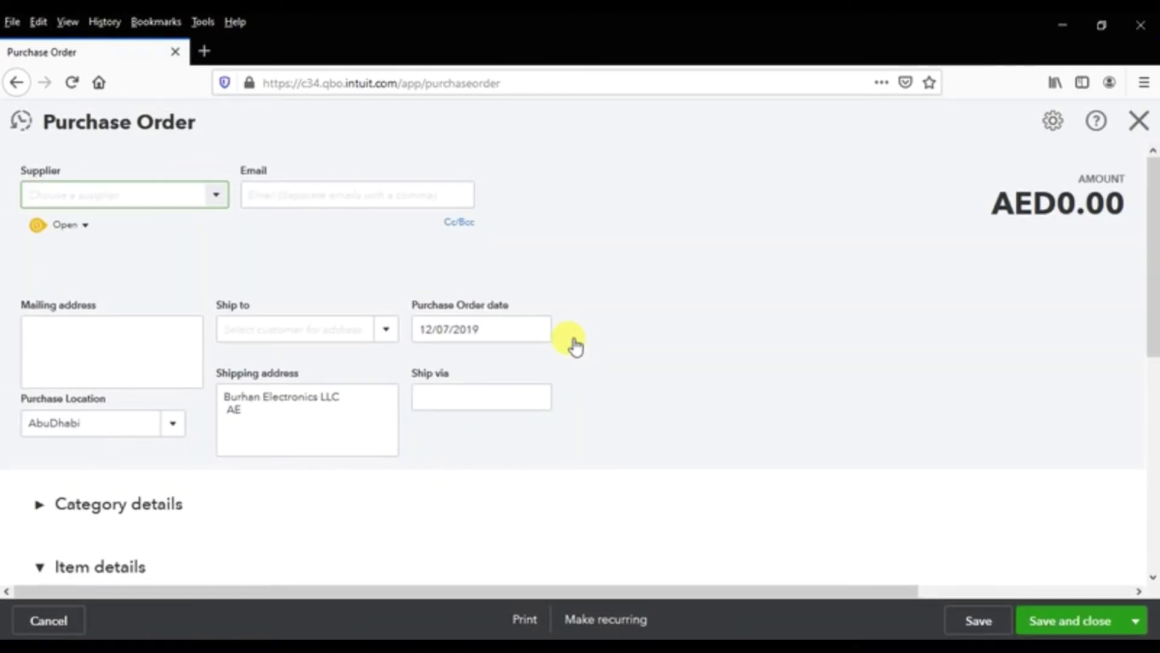
left_click(213, 205)
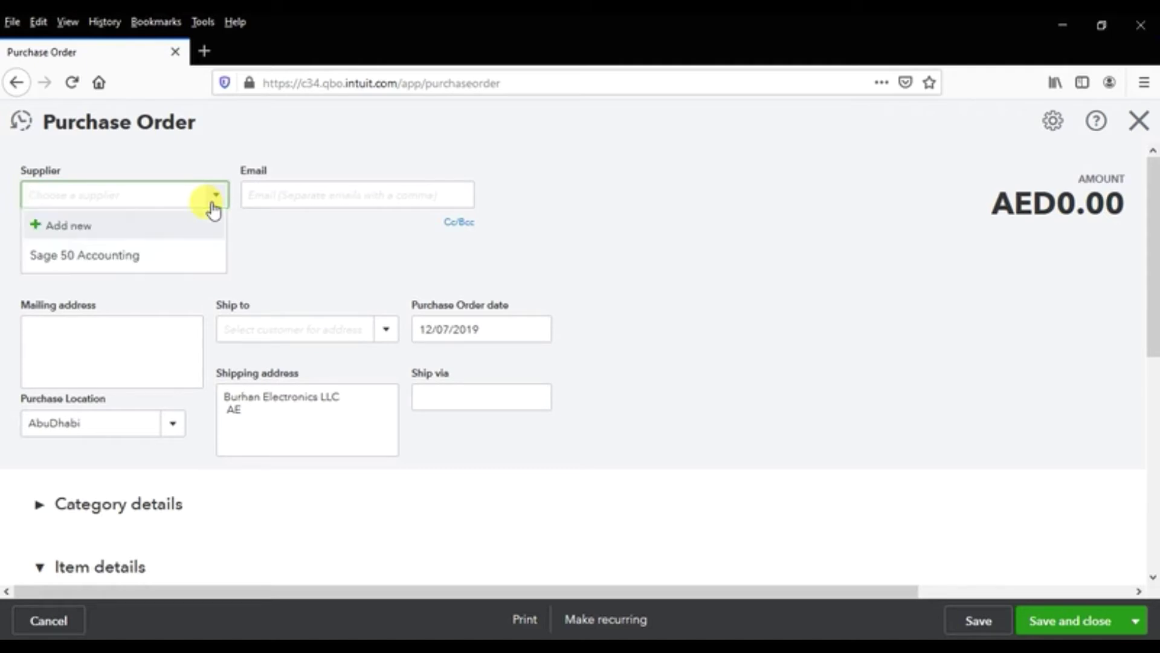
left_click(155, 257)
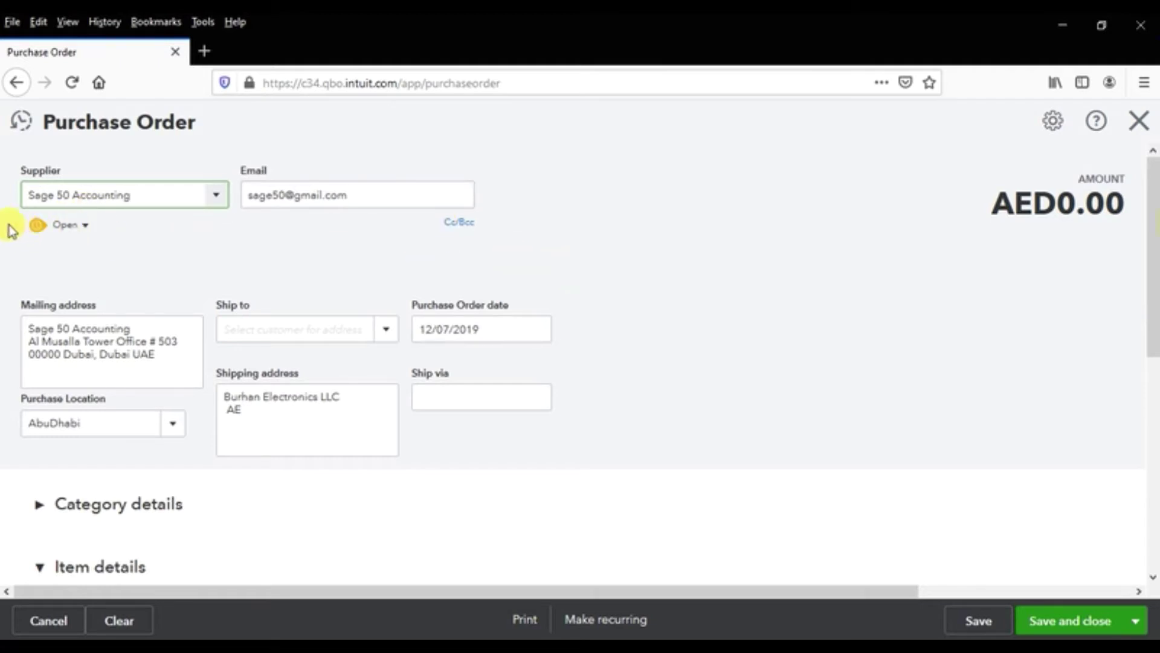
- Go through the mailing and shipping address fields and set the purchase order date to 12/05/2019
left_click(118, 336)
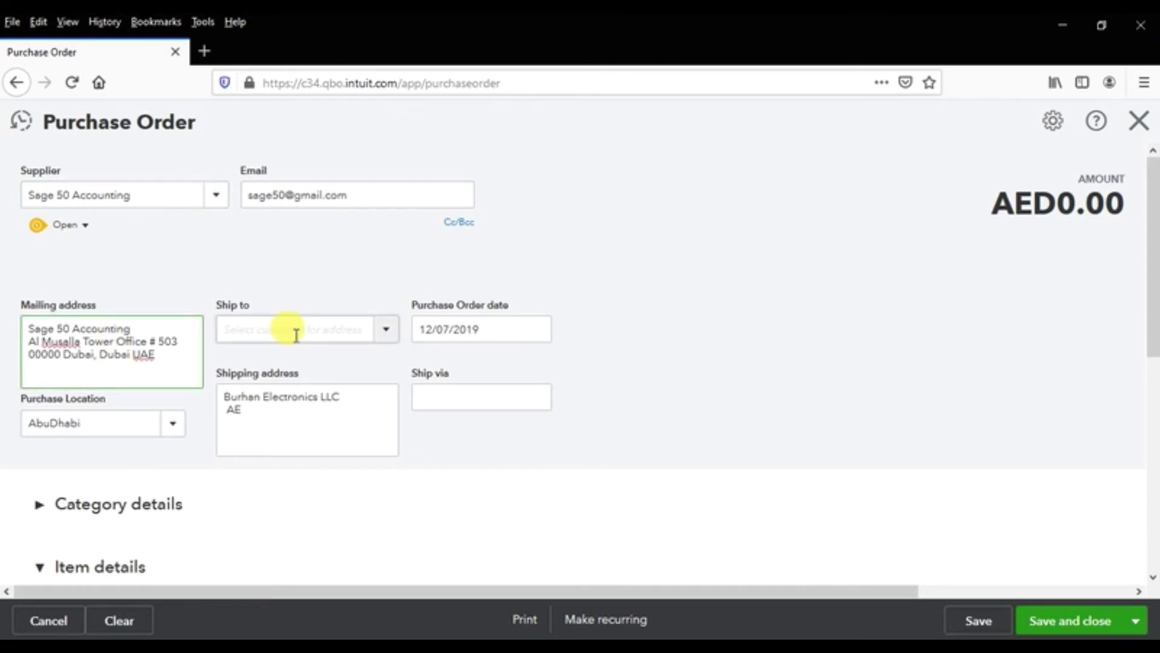
left_click(386, 329)
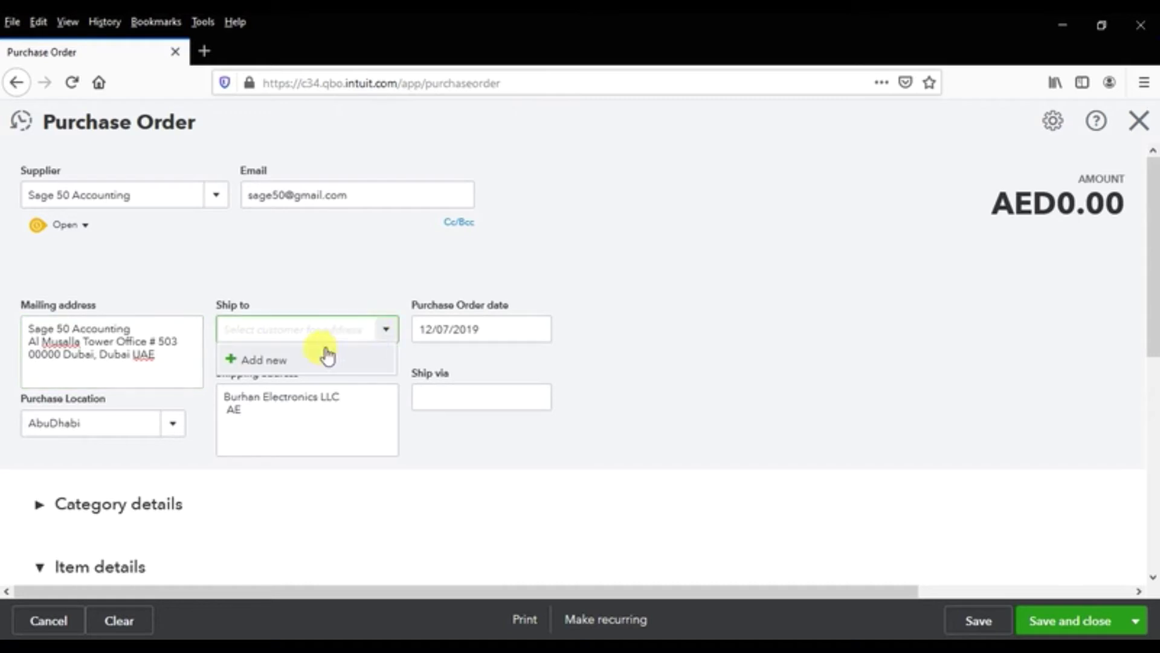
left_click(297, 407)
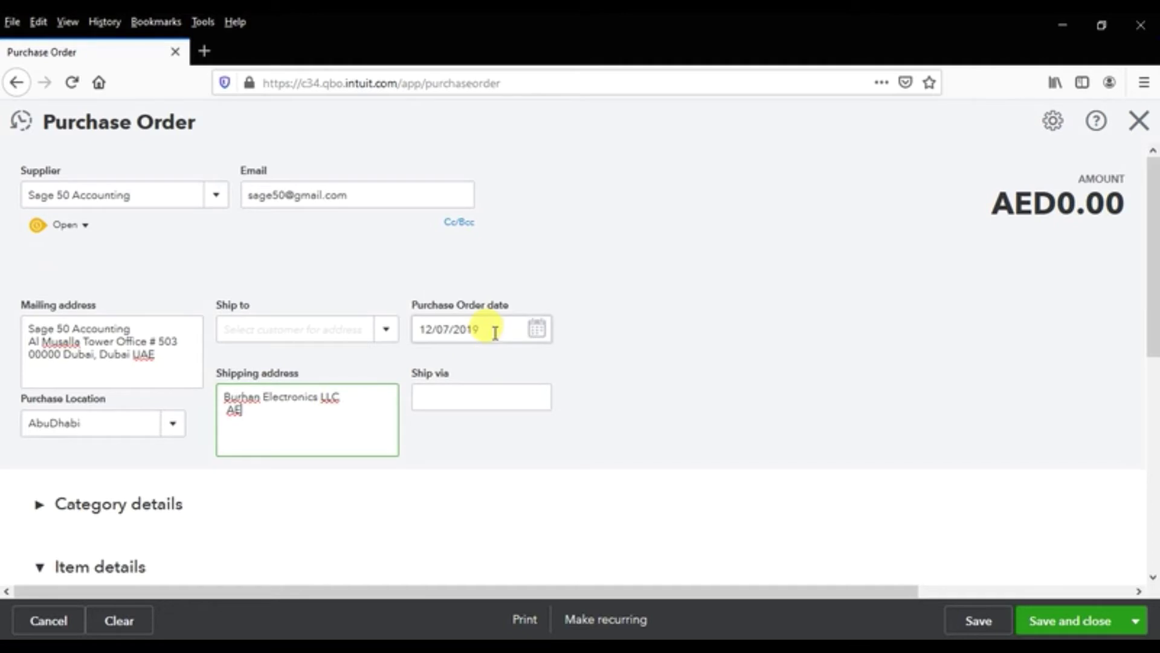
left_click(537, 334)
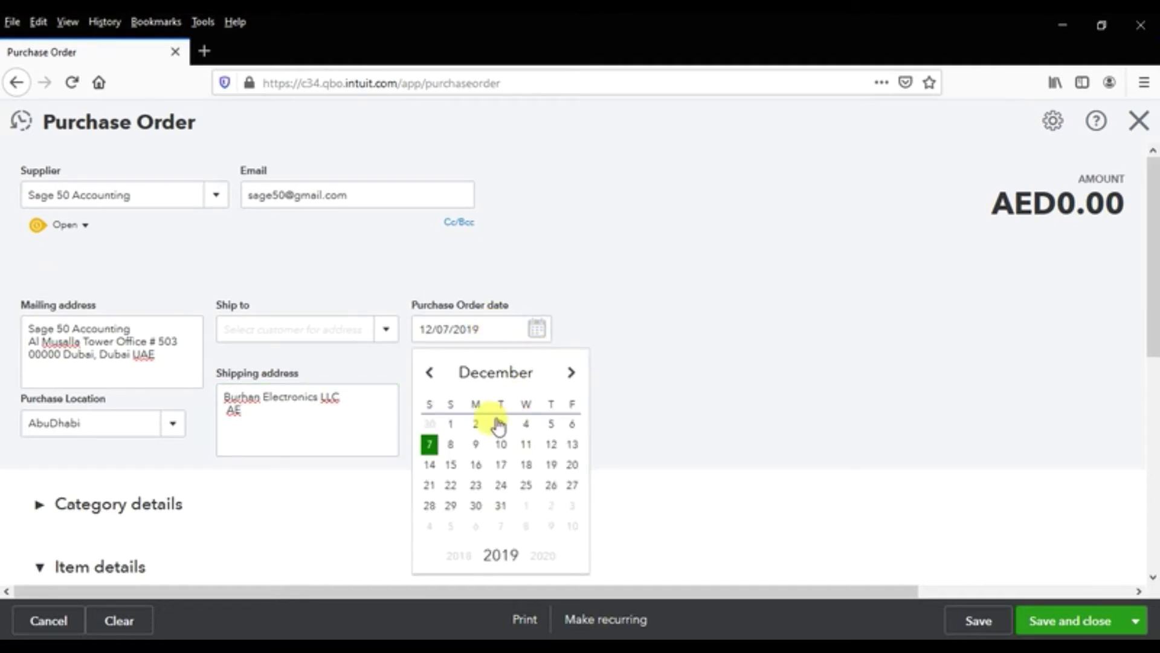
left_click(551, 424)
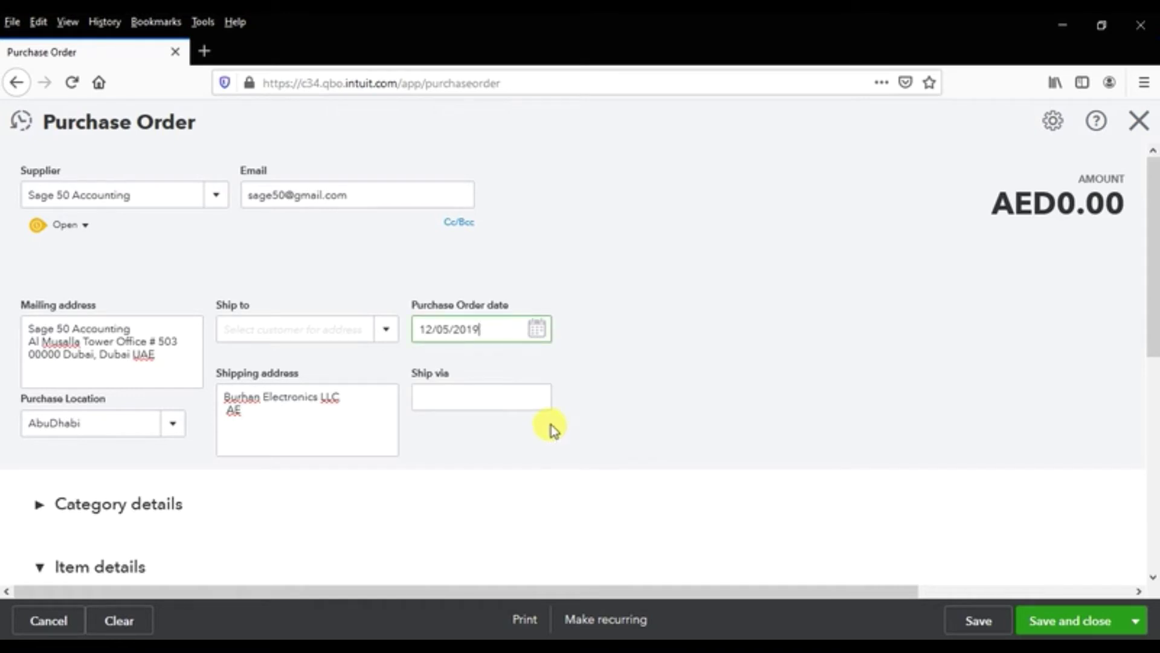
- Enter "Supplier PickUp" as the Ship via method of the purchase order
left_click(505, 396)
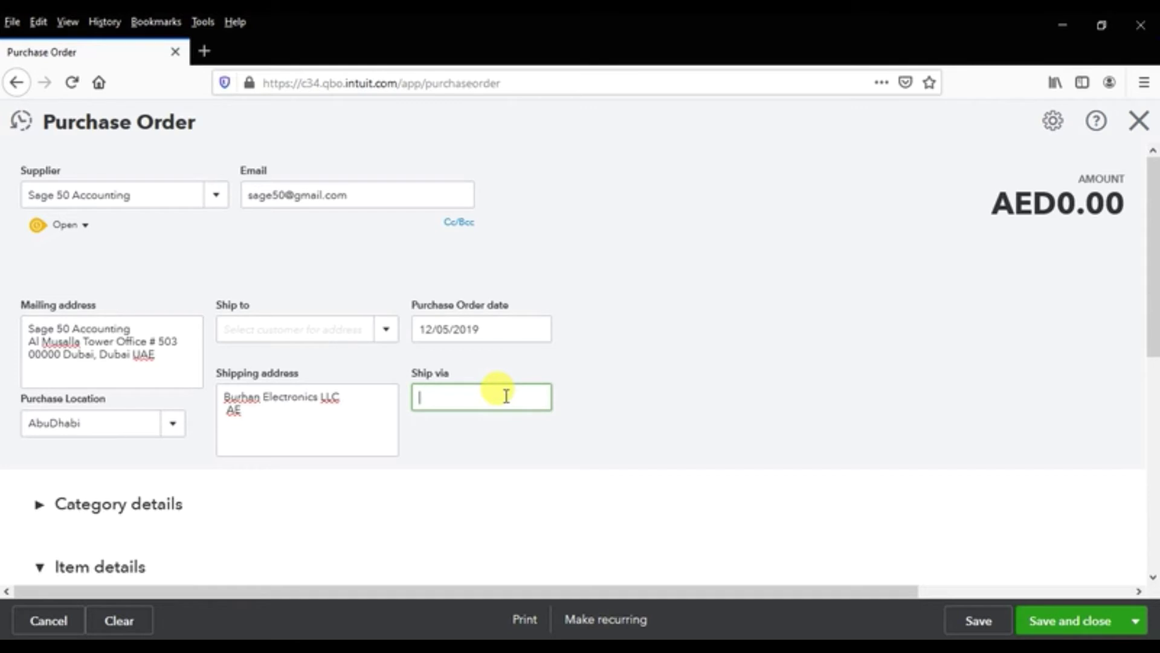
type("Supplier Pu")
key("BackSpace")
type("ick")
key("BackSpace")
key("BackSpace")
type("ckUp")
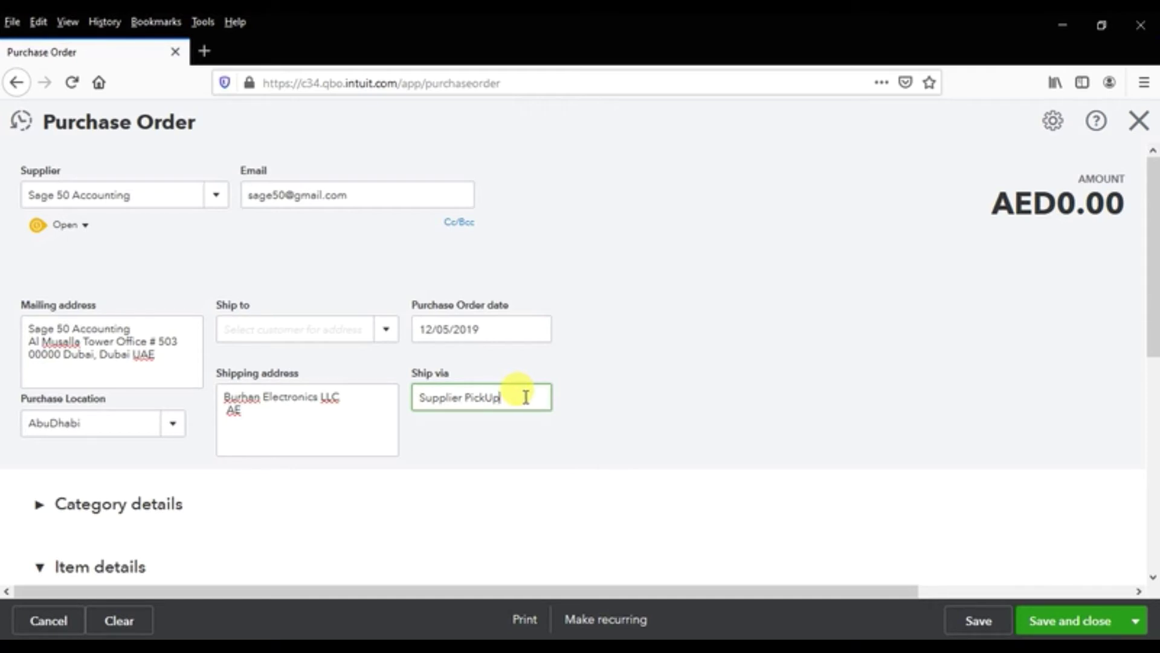
- Set the purchase location to Dubai
scroll(524, 397, "down", 2)
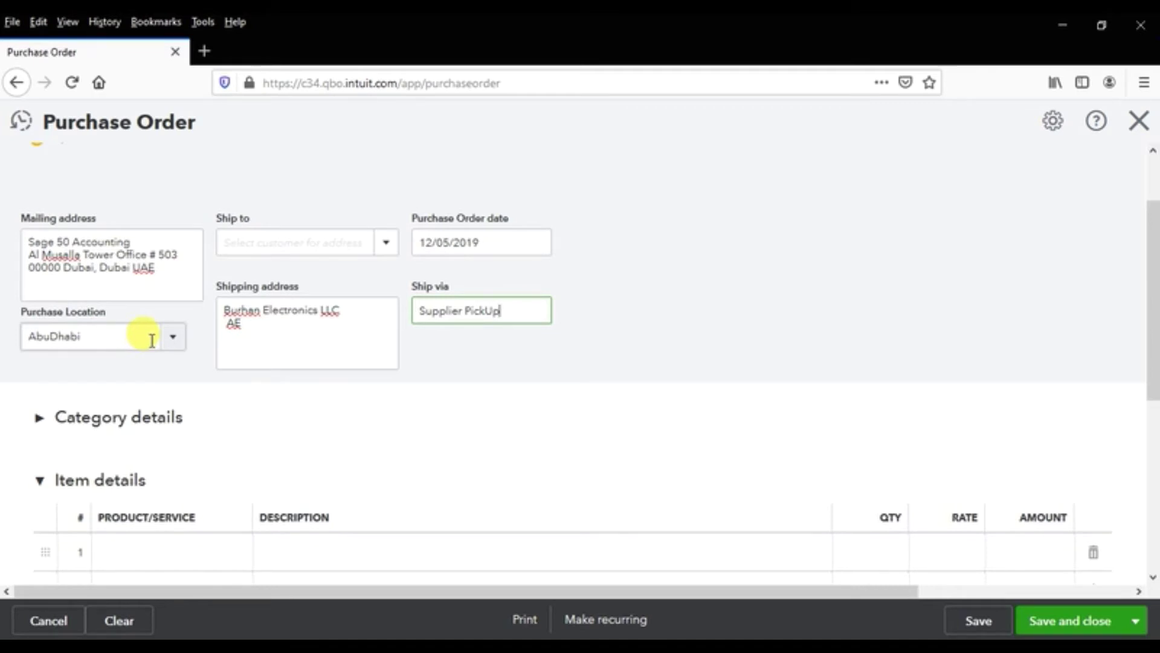
left_click(172, 345)
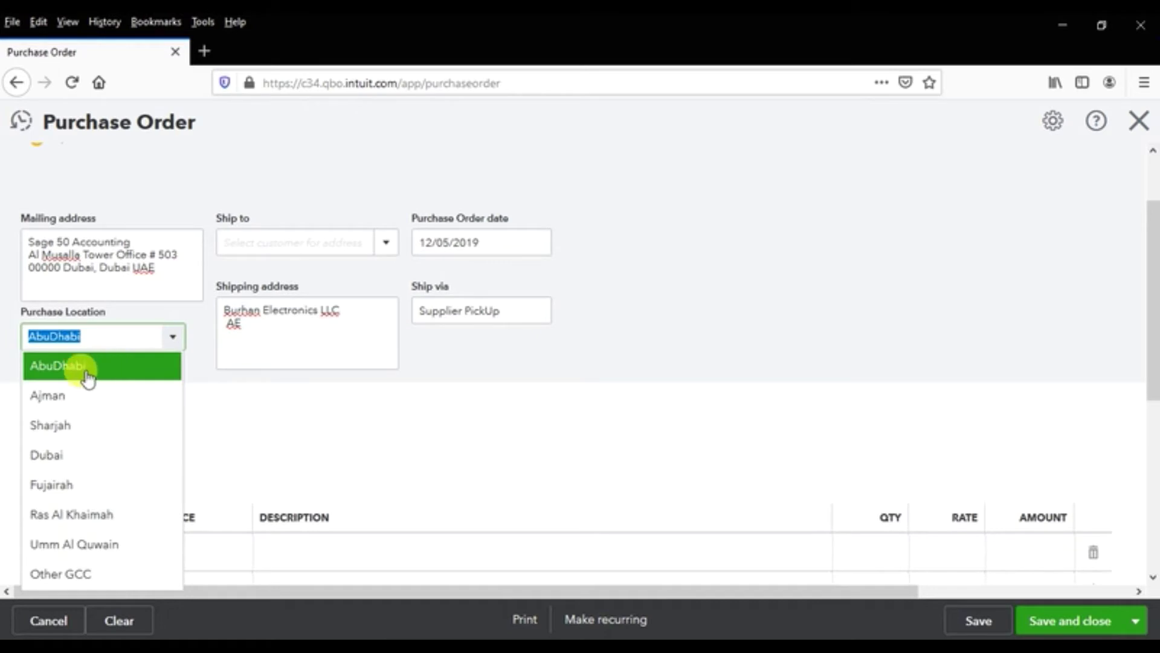
left_click(58, 457)
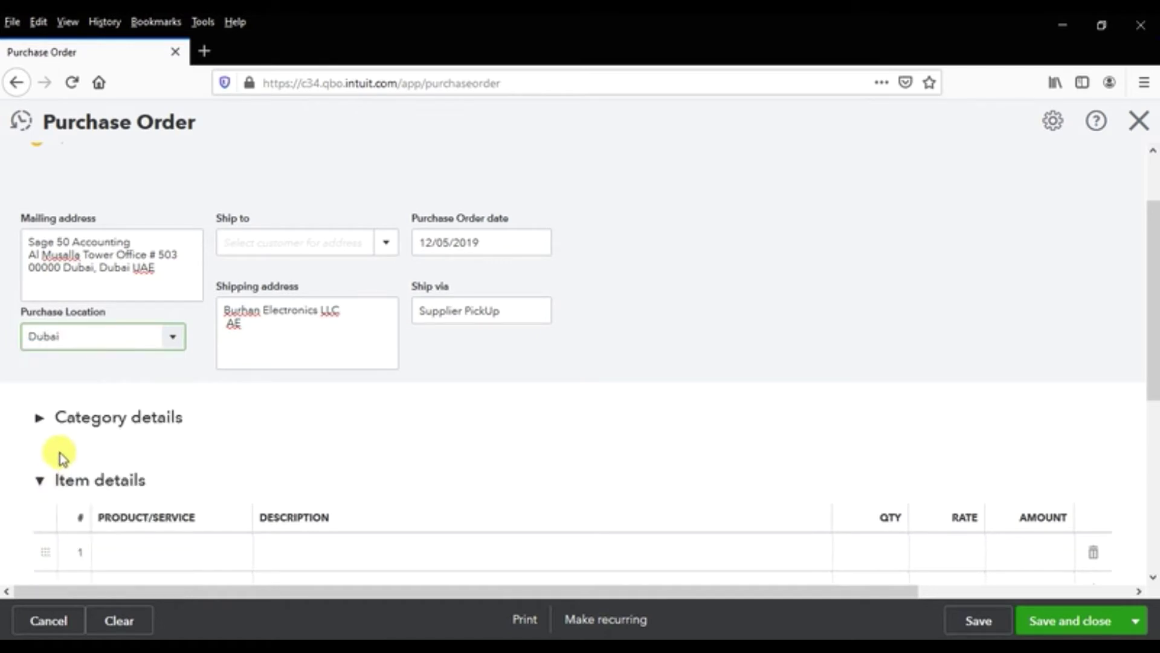
- Add the Hp Laptop as the first item line of the purchase order with the description "Hp Laptop"
scroll(60, 452, "down", 3)
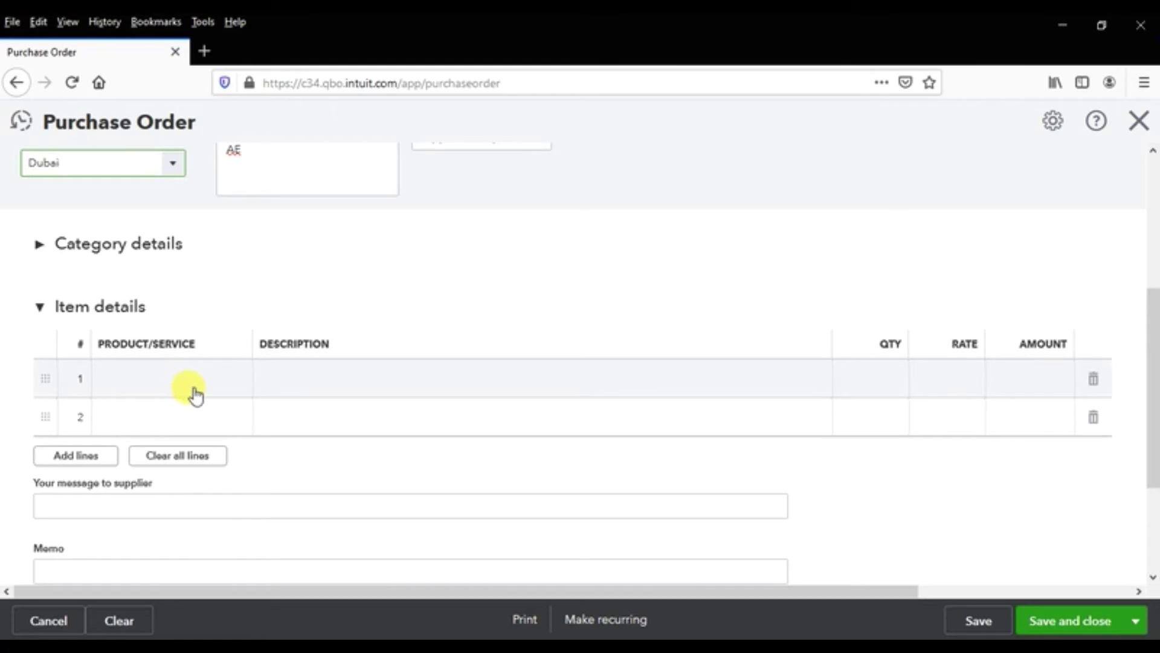
left_click(238, 391)
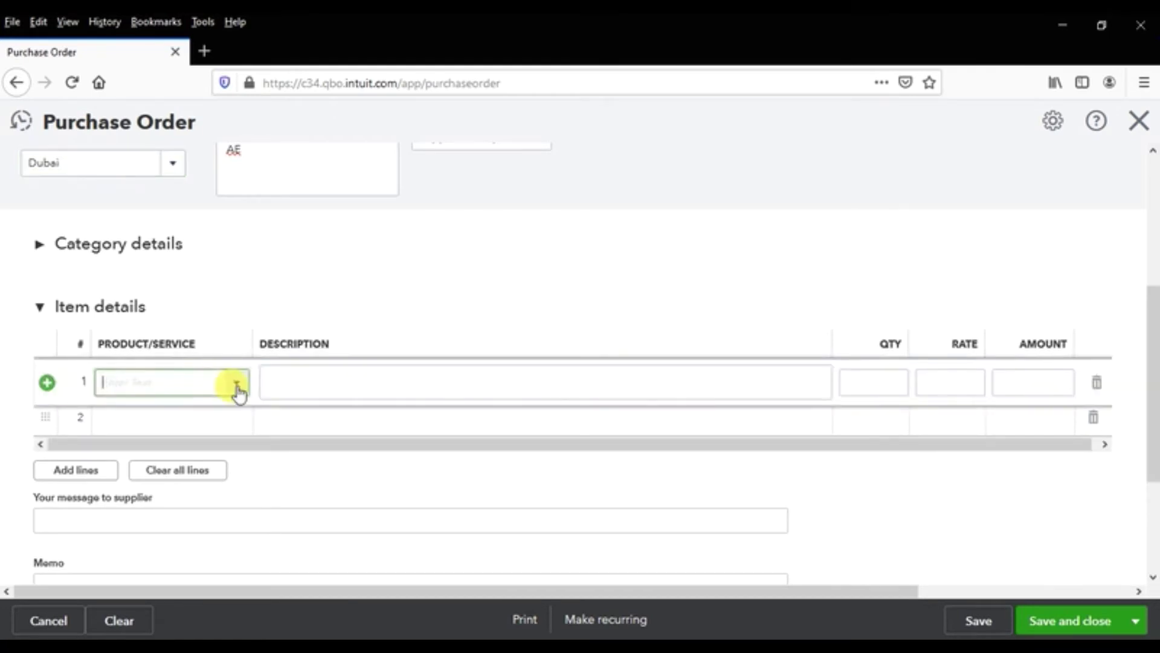
left_click(238, 390)
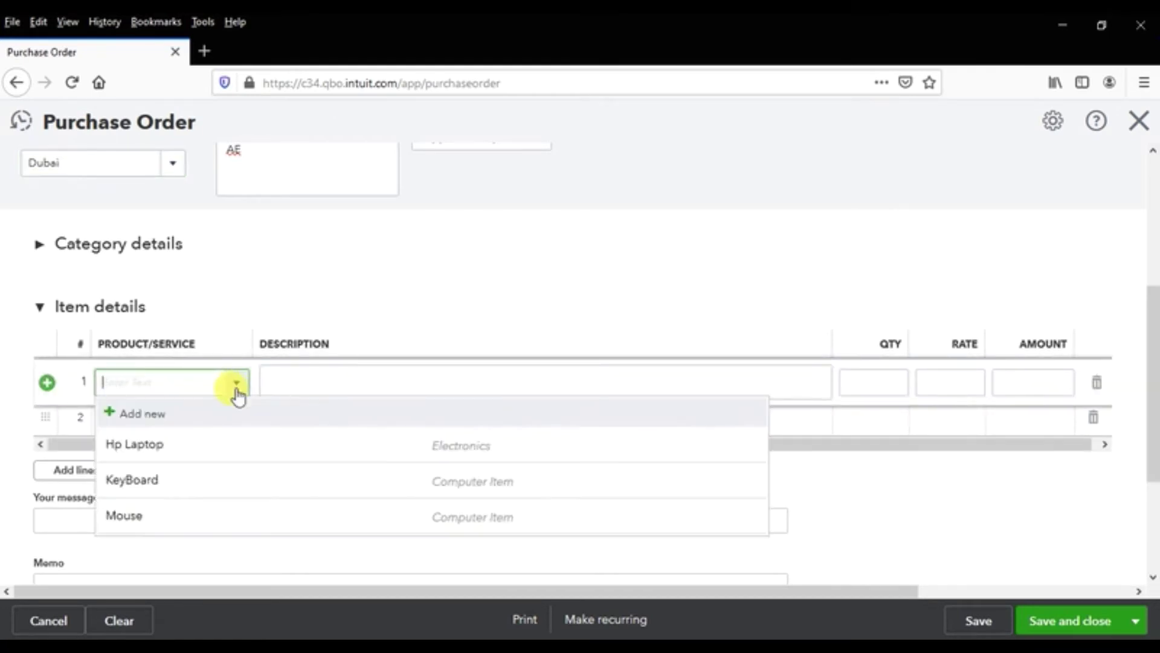
left_click(167, 447)
left_click(444, 388)
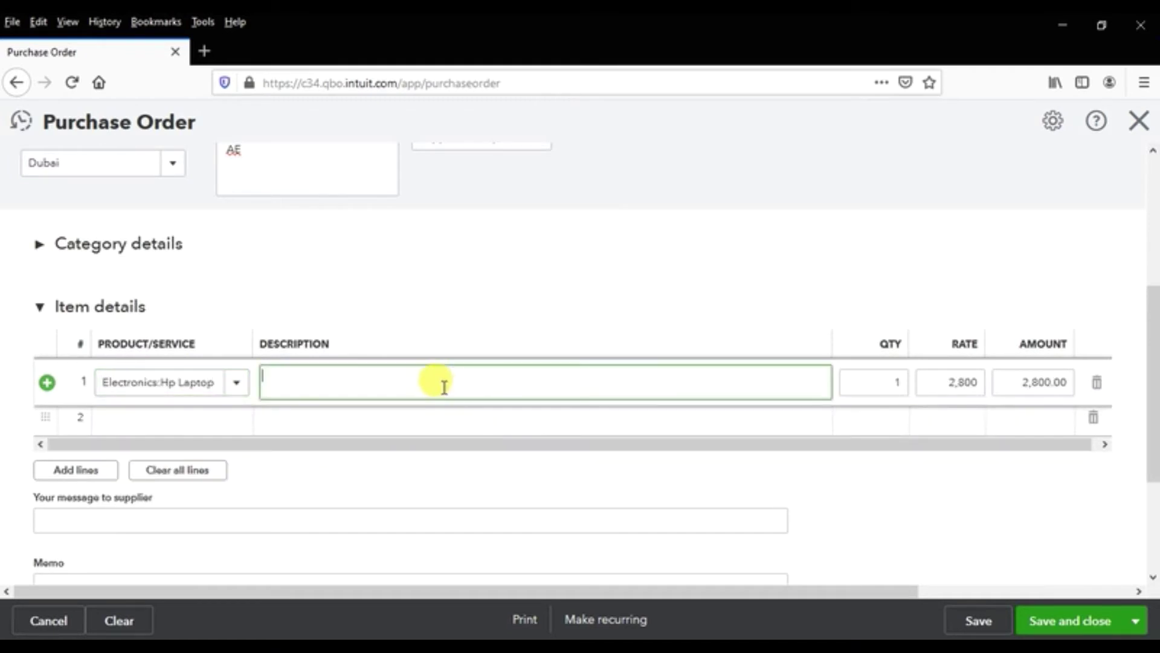
type("Hp")
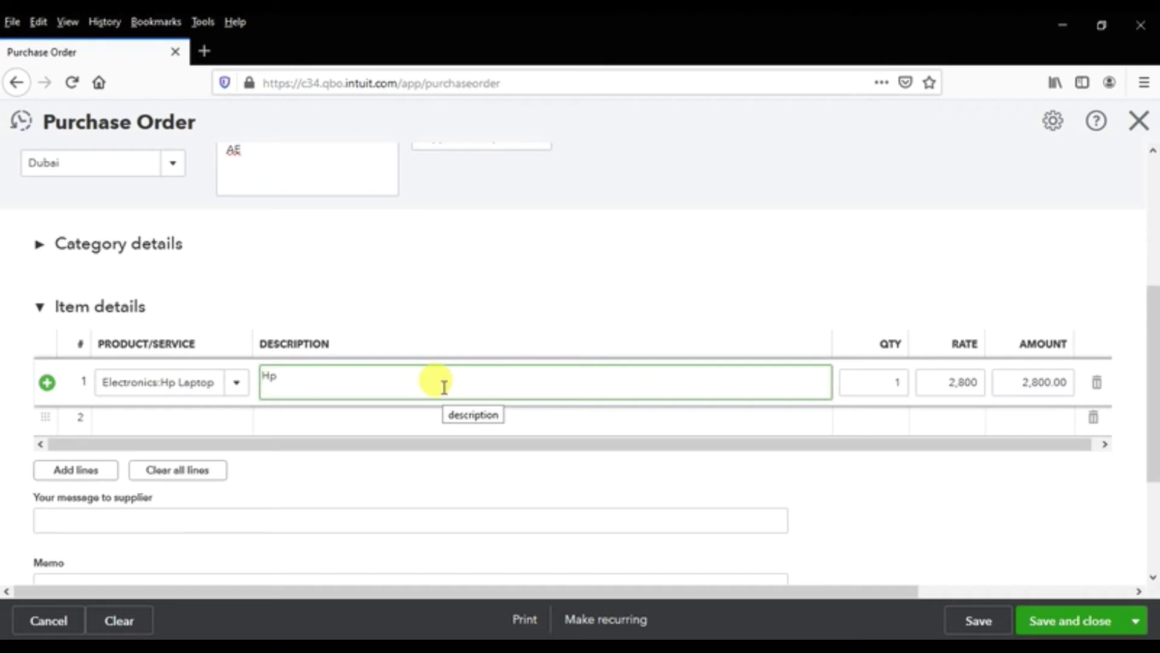
type(" Laptop")
- Set the quantity of the Hp Laptop line to 5 and keep its rate
key("Tab")
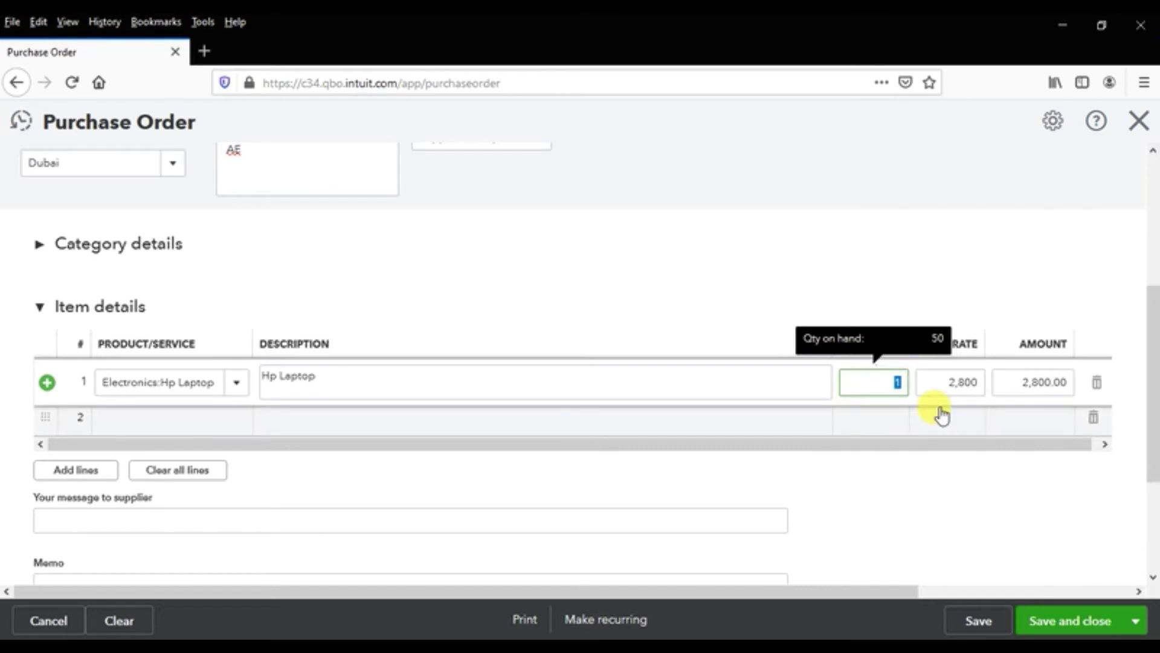
type("5")
key("Tab")
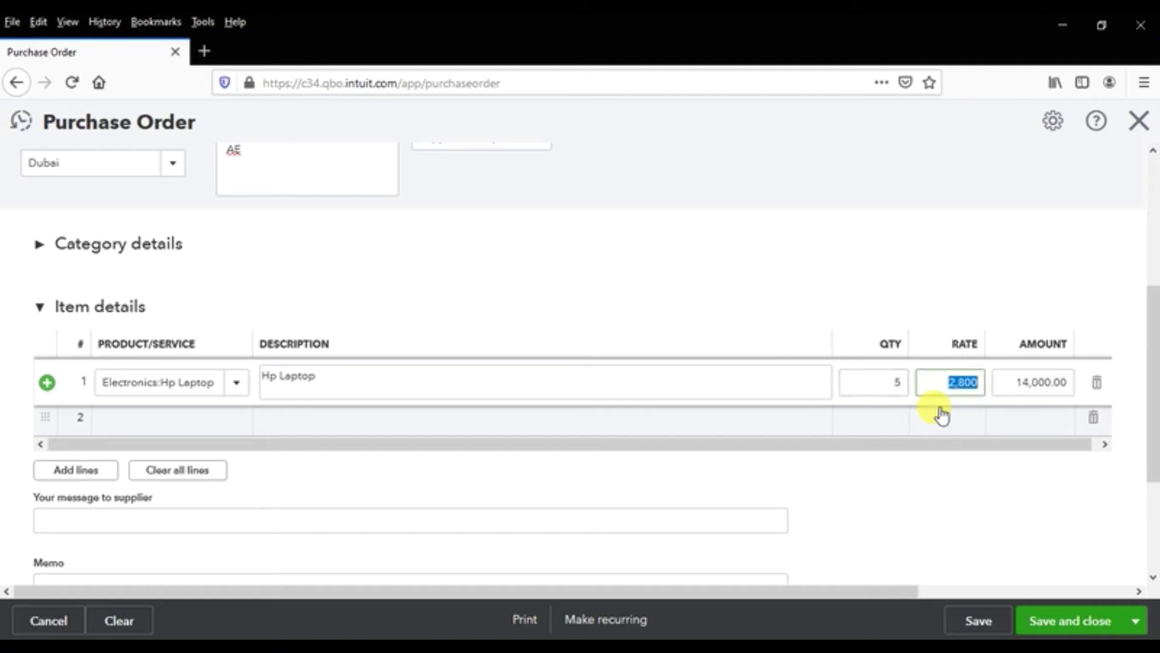
key("Tab")
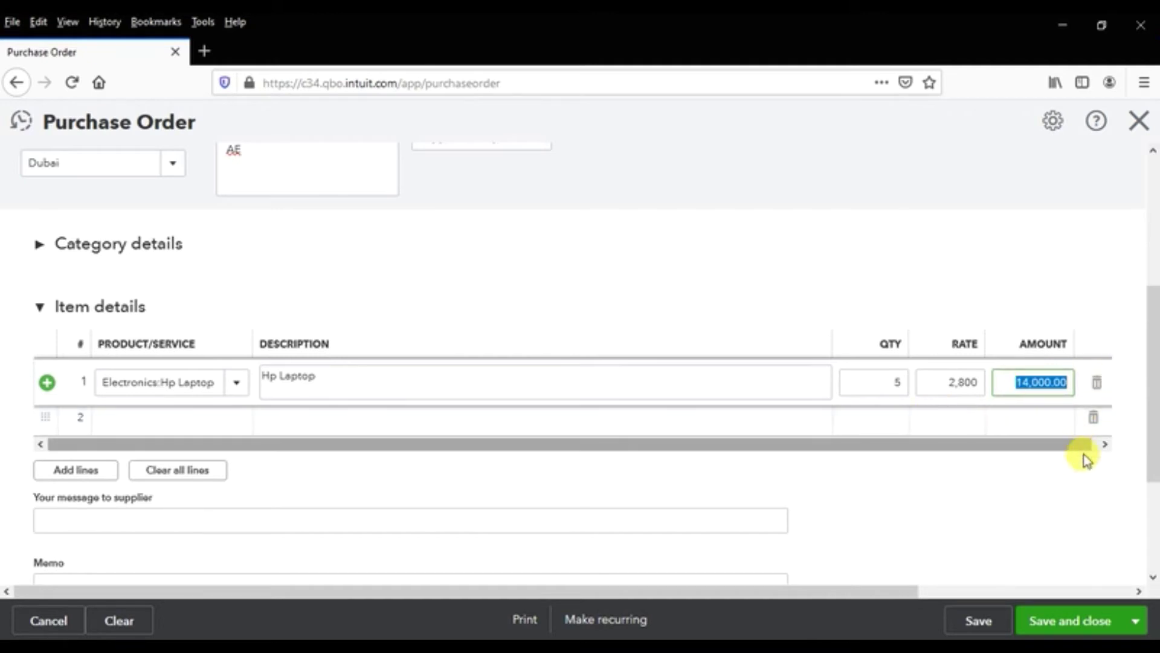
left_click(1114, 454)
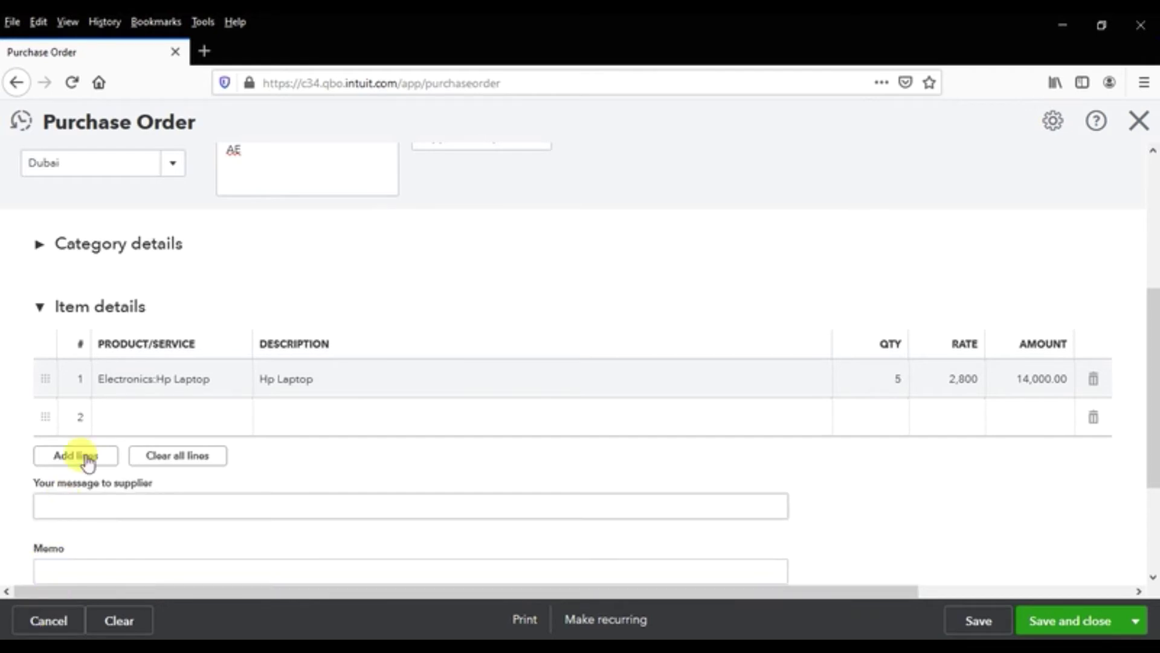
- Close the purchase order without saving it
right_click(20, 124)
left_click(355, 129)
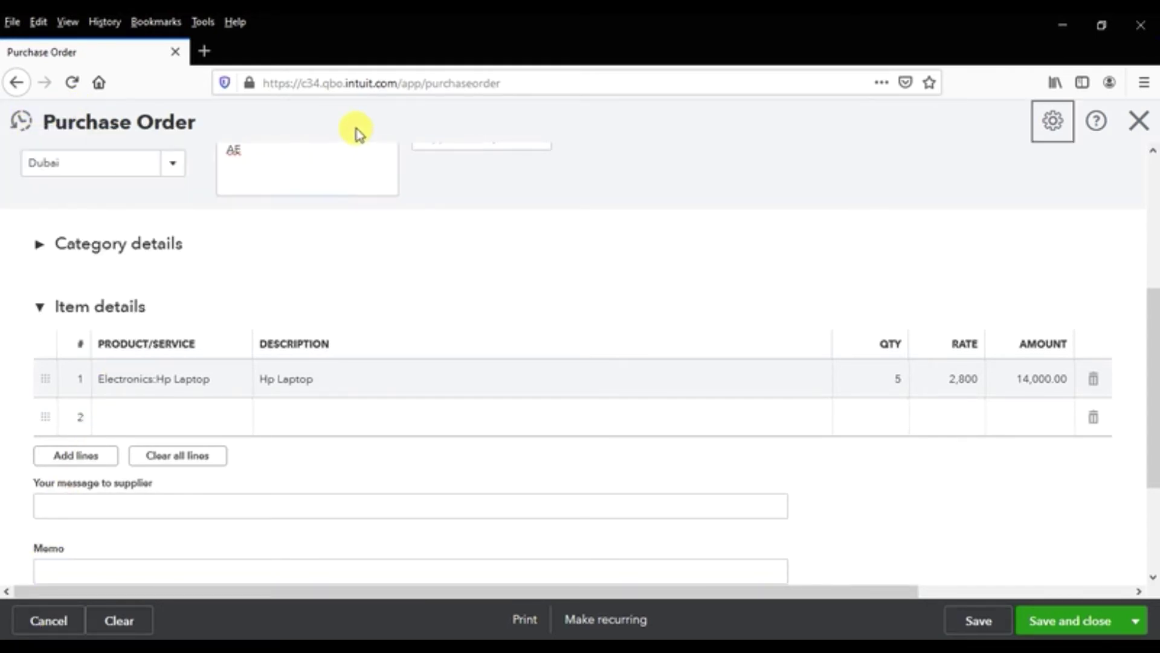
left_click(1142, 132)
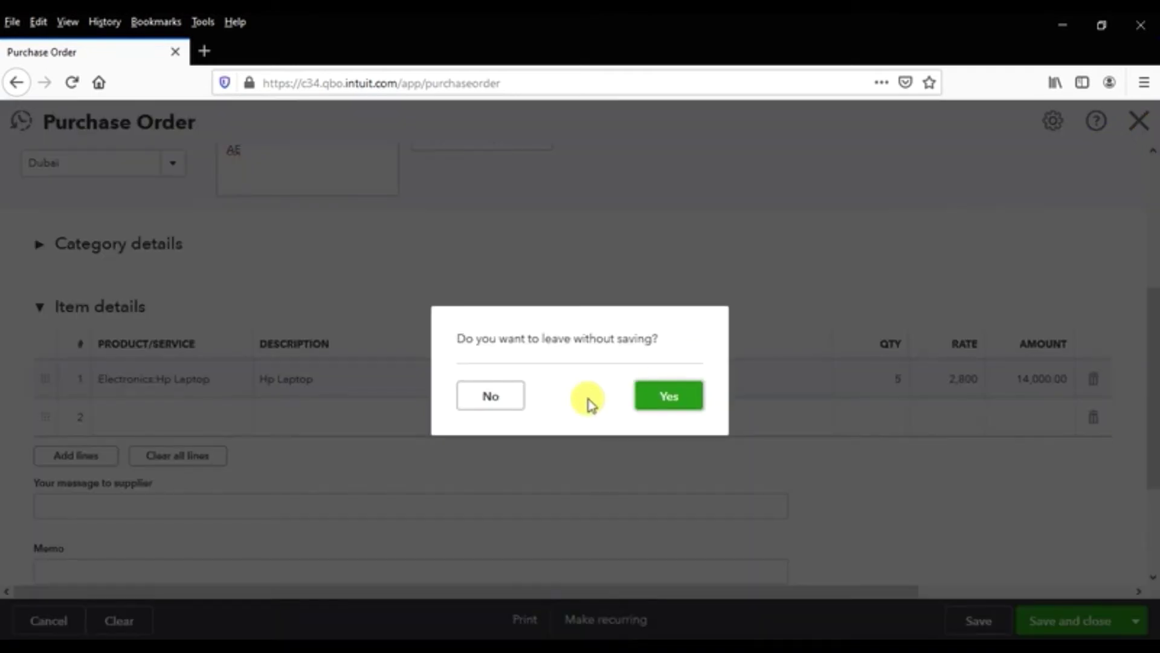
left_click(653, 404)
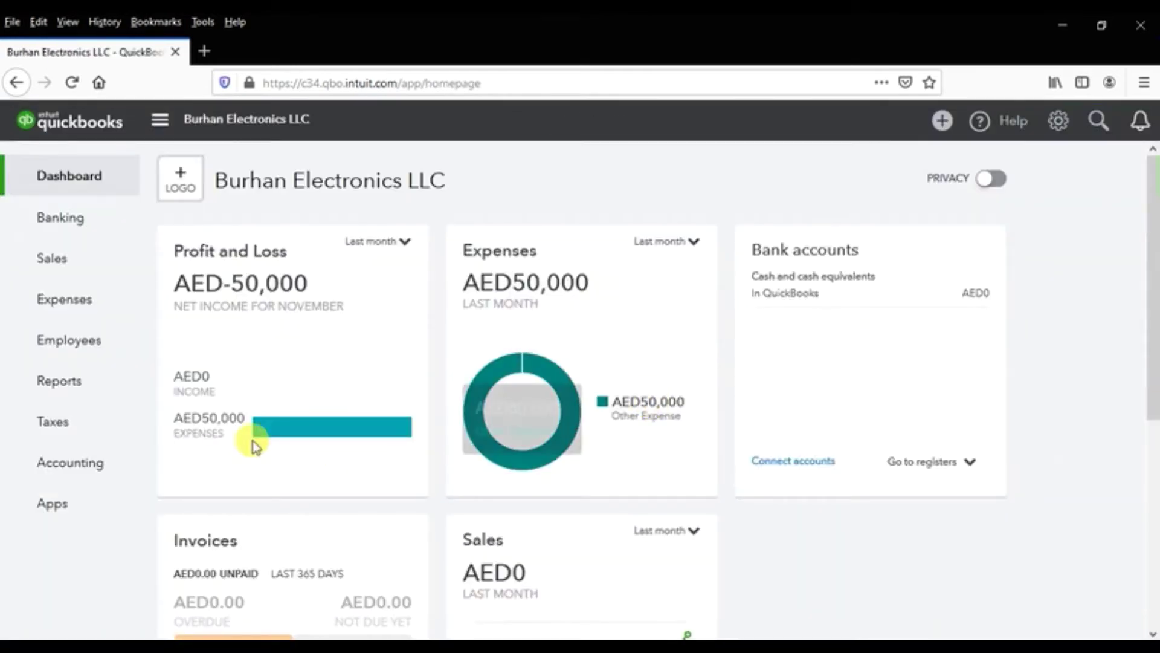
- Start the sales tax setup with January as the start of the tax period and a quarterly filing frequency
left_click(37, 436)
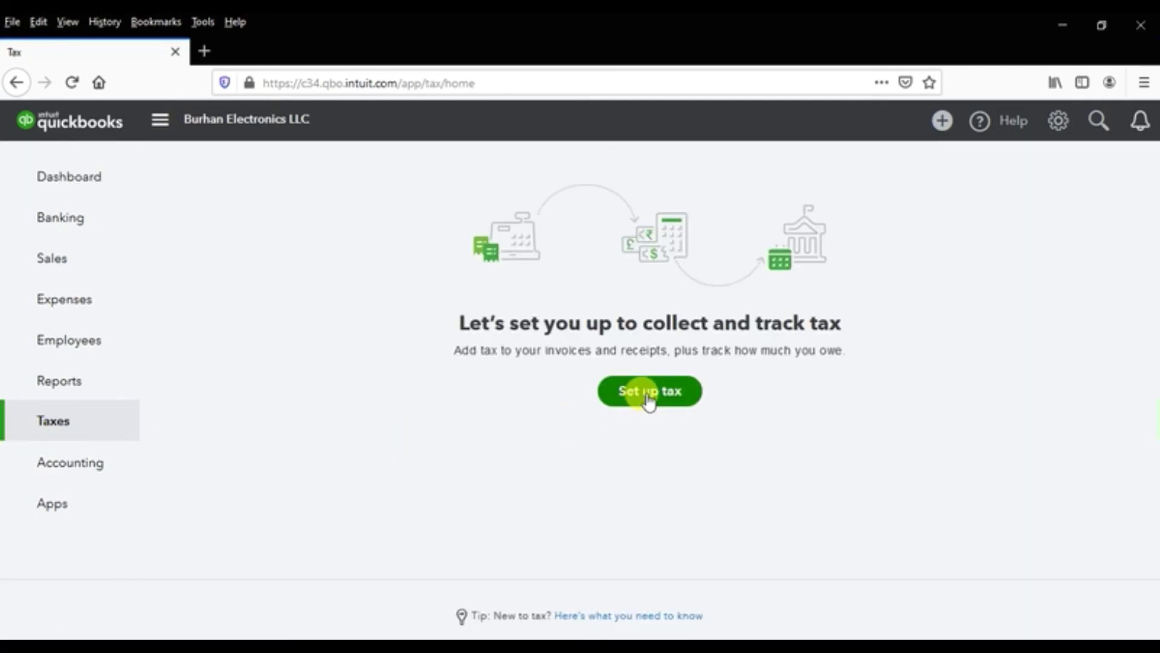
left_click(647, 393)
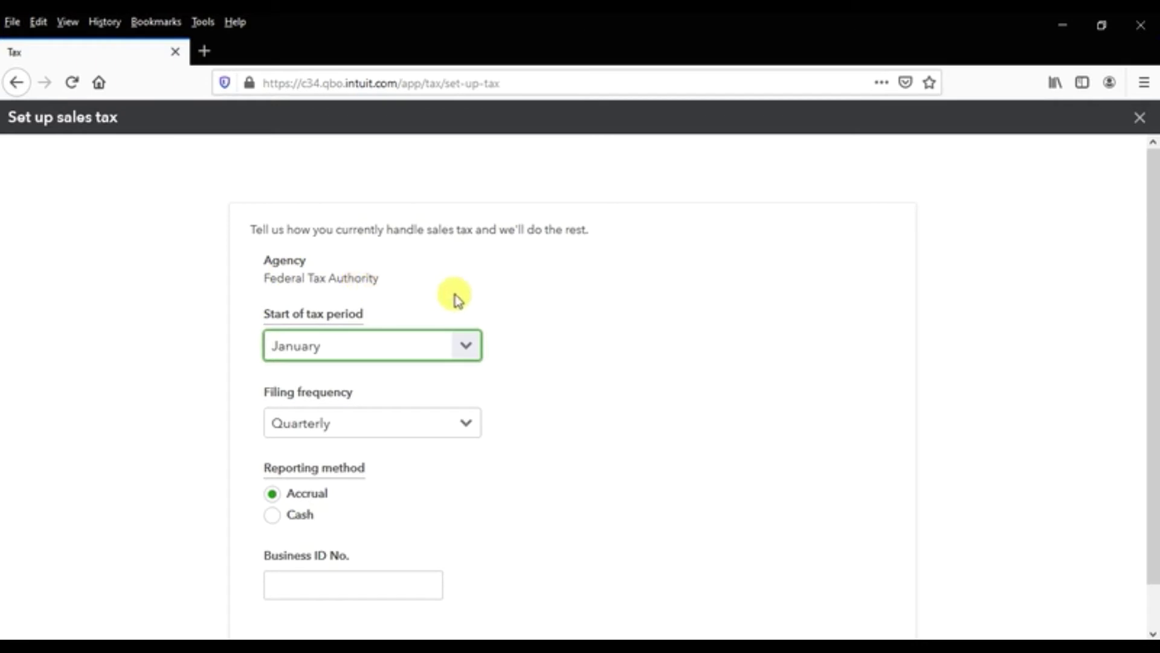
scroll(499, 308, "down", 1)
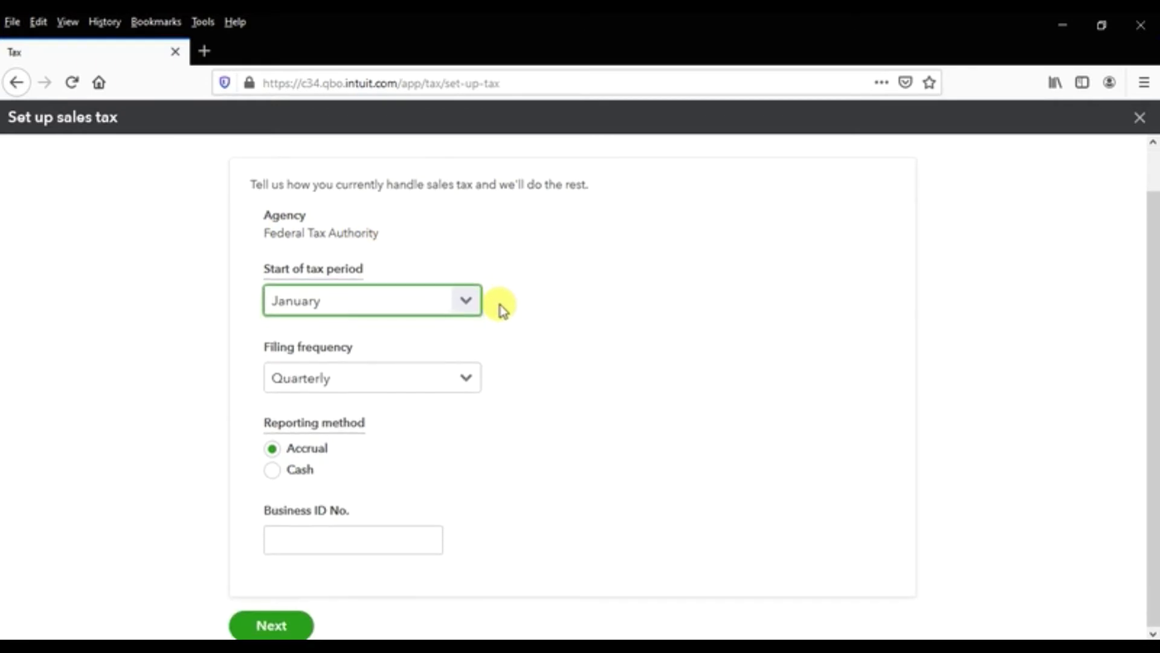
left_click(468, 309)
left_click(434, 335)
left_click(361, 381)
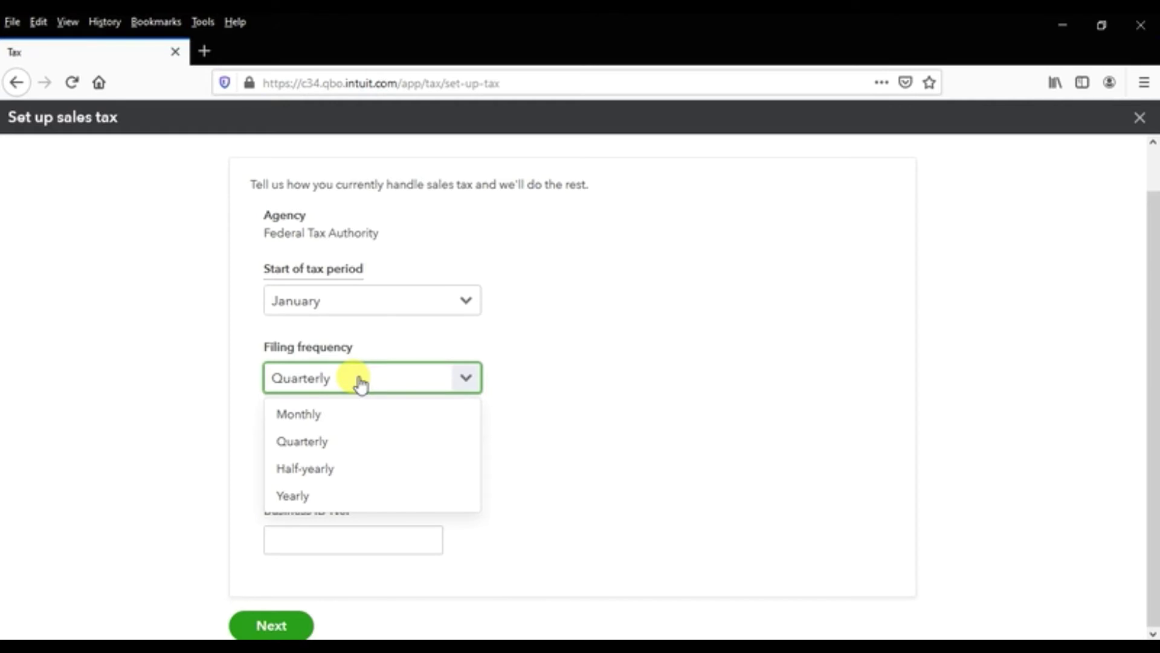
left_click(306, 441)
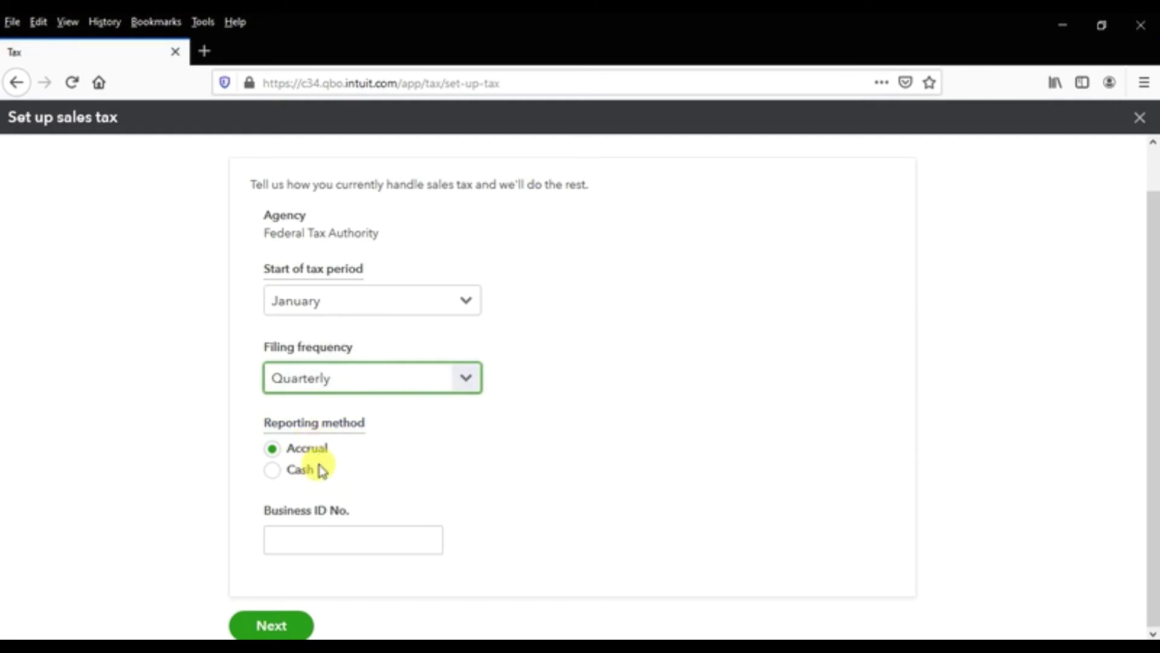
- Enter the business ID number and complete the sales tax setup
left_click(308, 545)
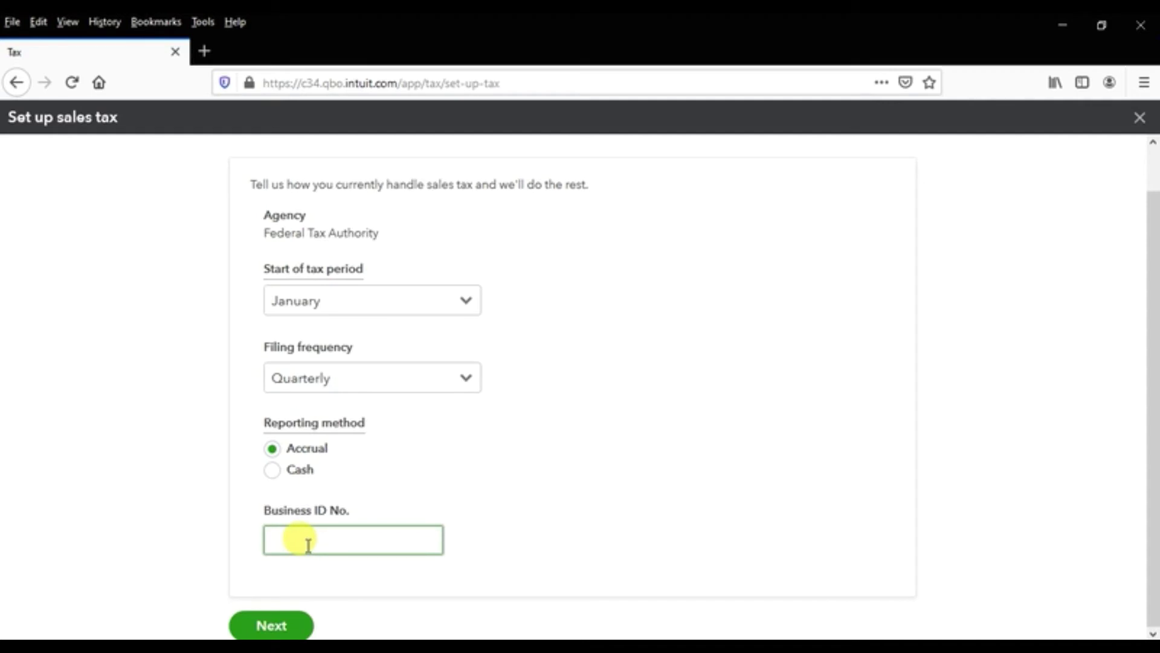
type("16690")
left_click(291, 624)
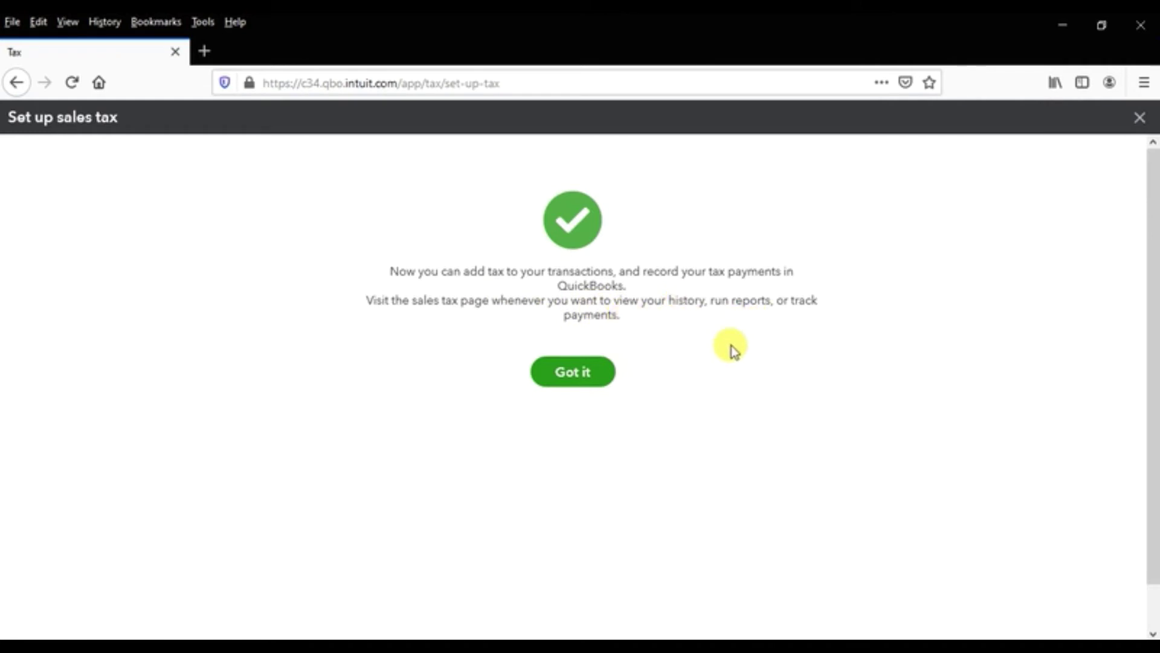
left_click(583, 381)
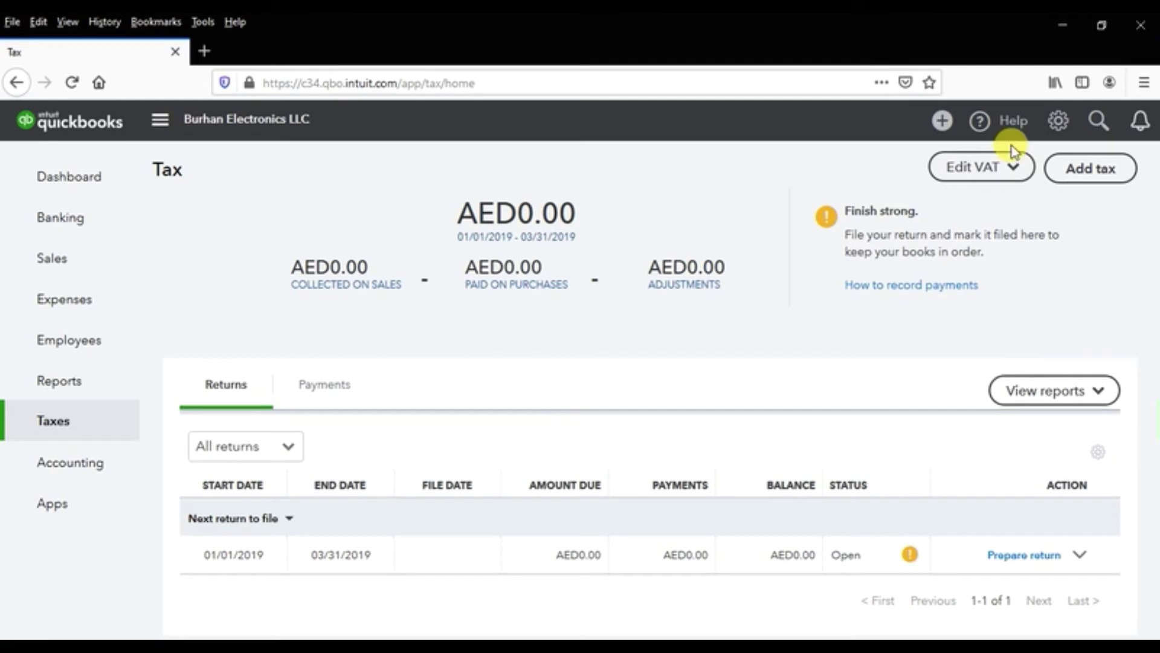
- Create a purchase order and choose Sage 50 Accounting as its supplier
left_click(945, 121)
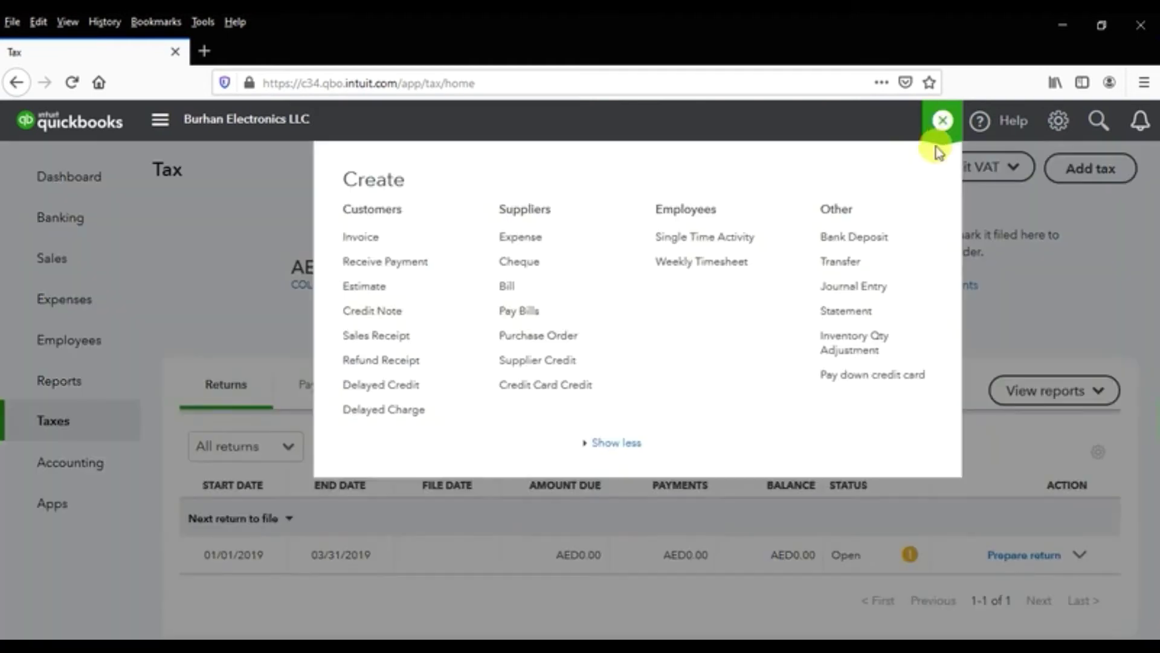
left_click(555, 342)
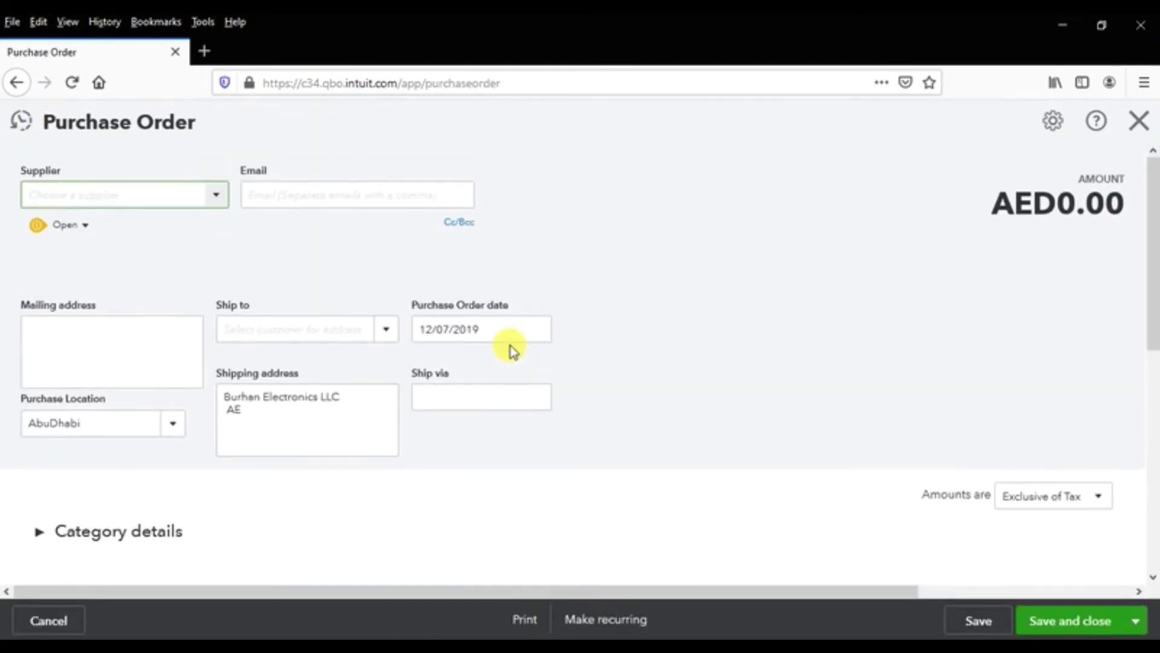
left_click(217, 194)
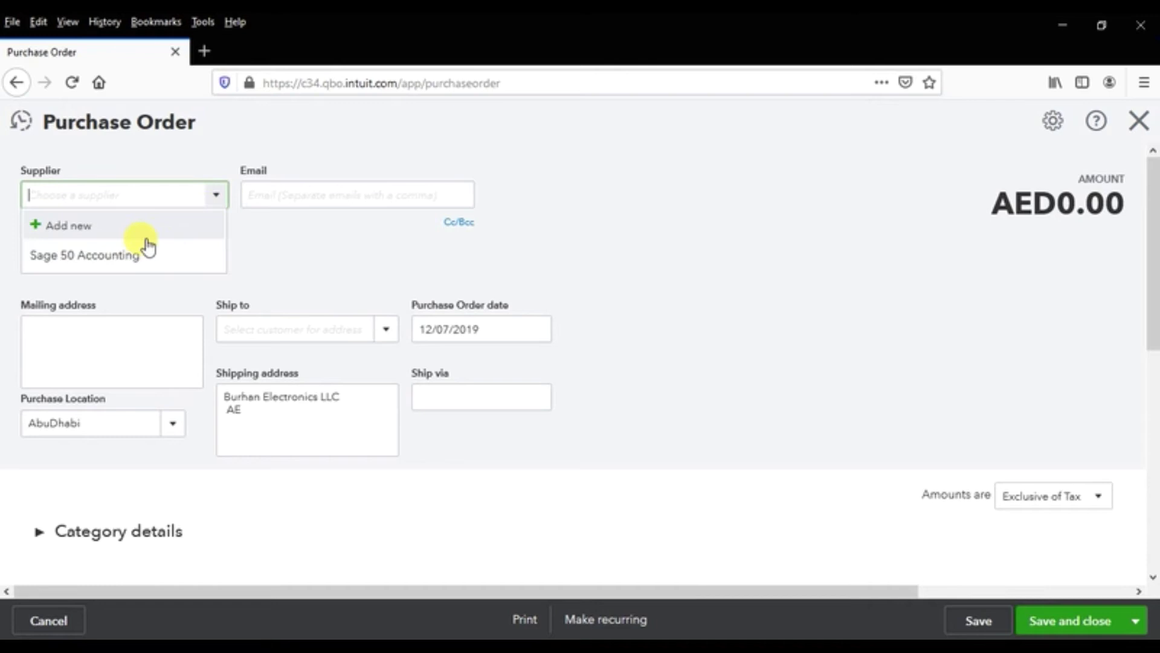
left_click(141, 254)
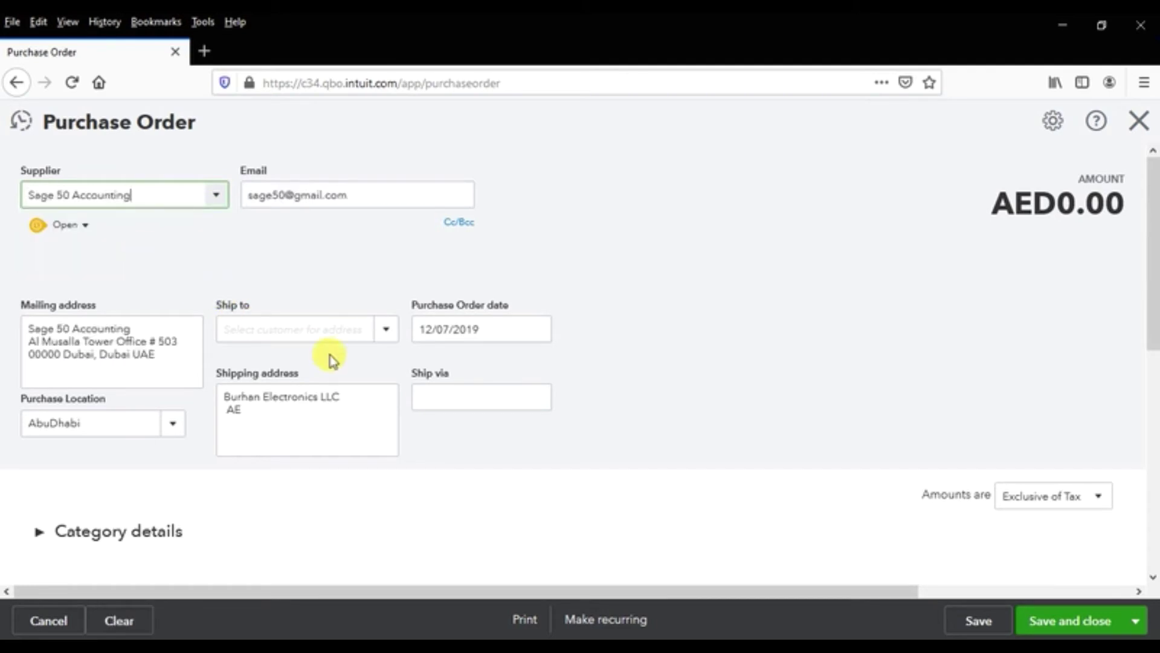
- Set the purchase order date to 12/05/2019 and enter "Supplier Pickup" as the Ship via method
left_click(302, 409)
left_click(519, 328)
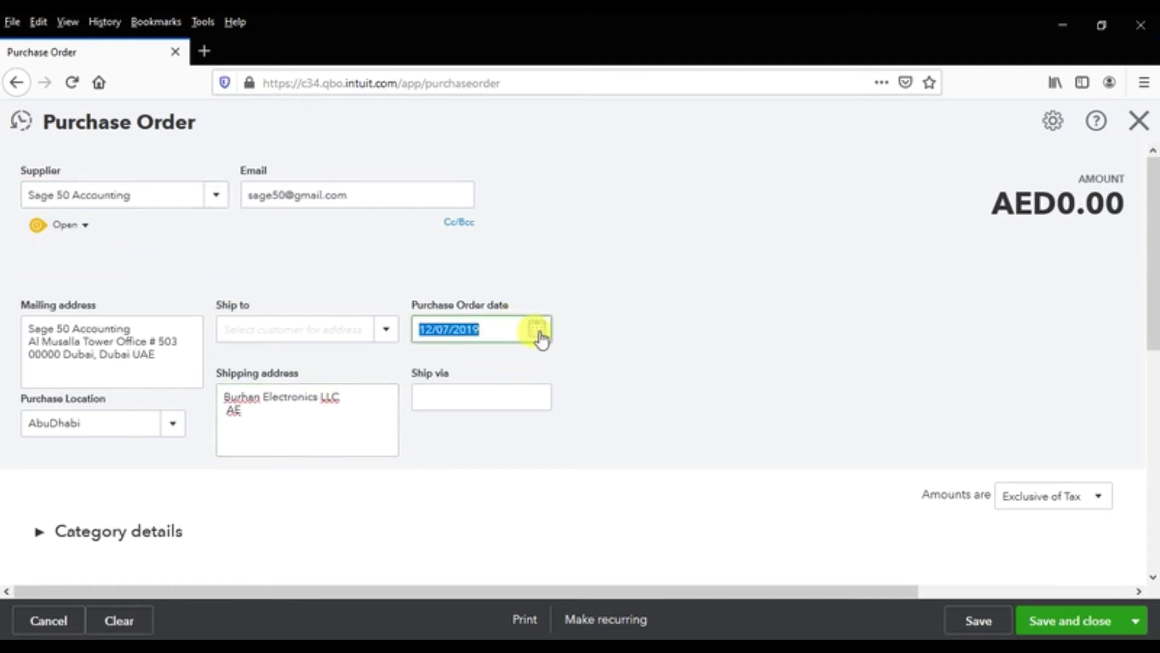
left_click(536, 329)
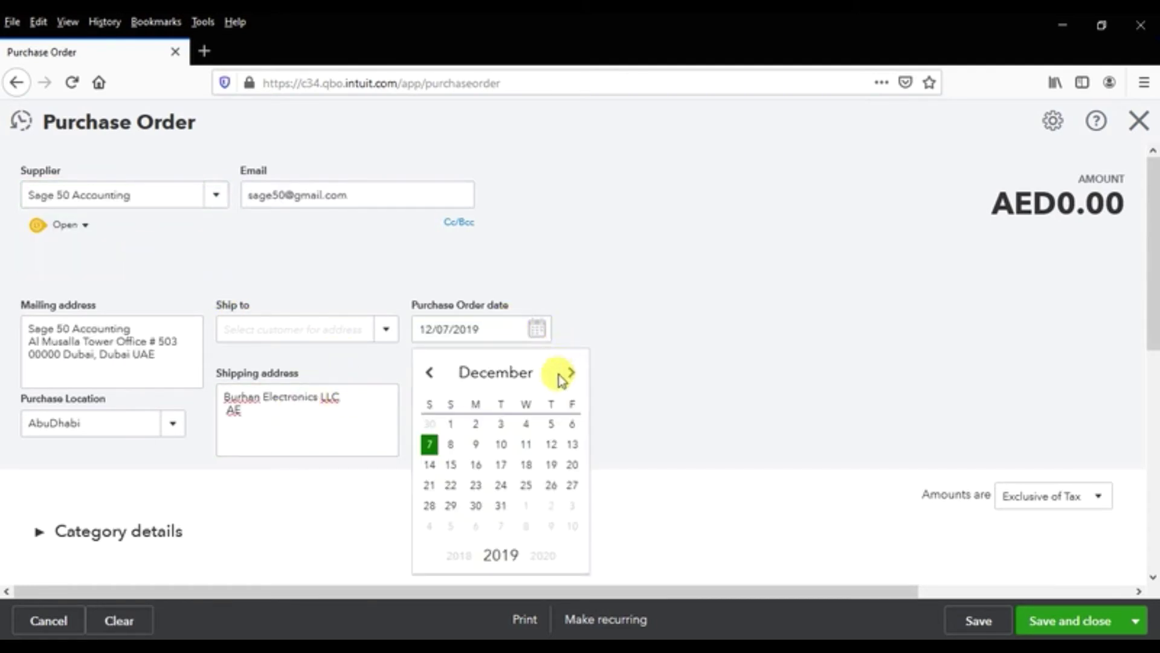
left_click(551, 424)
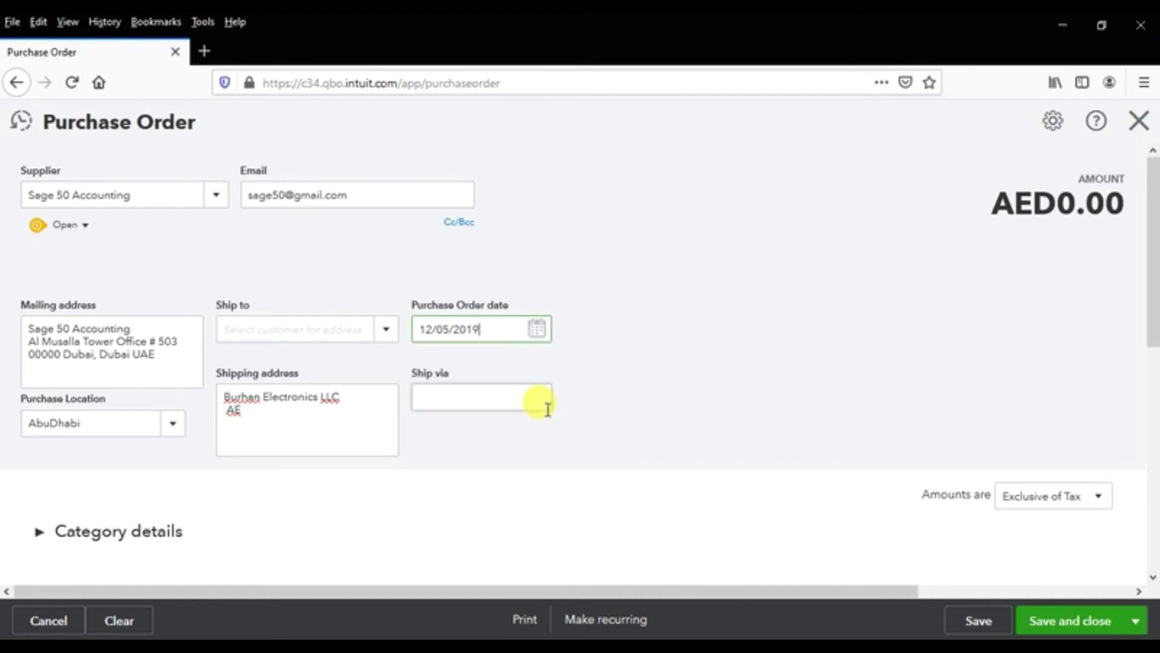
left_click(533, 405)
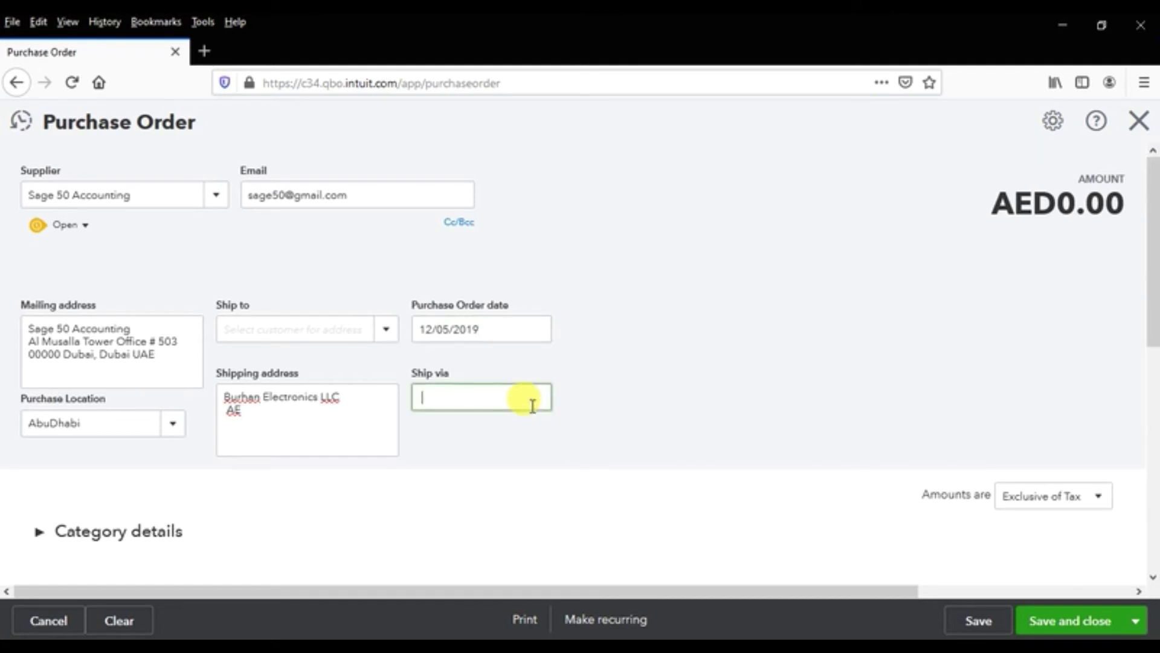
type("Supplier Pickup")
- Set the purchase order amounts to Exclusive of Tax
scroll(532, 405, "down", 3)
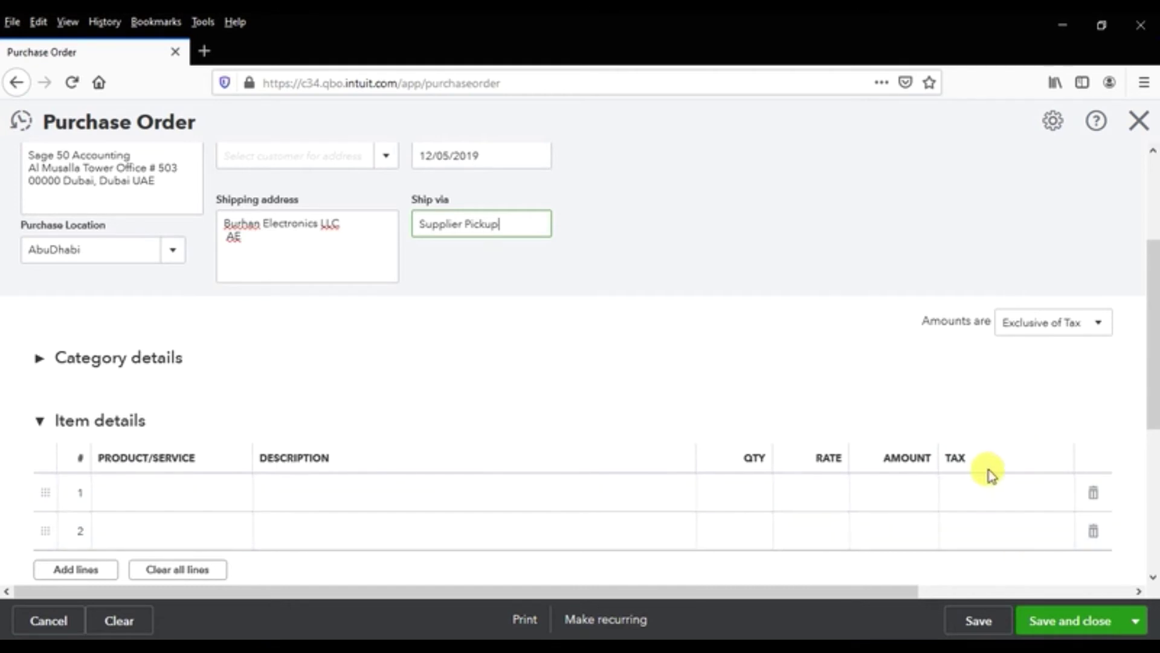
left_click(1033, 334)
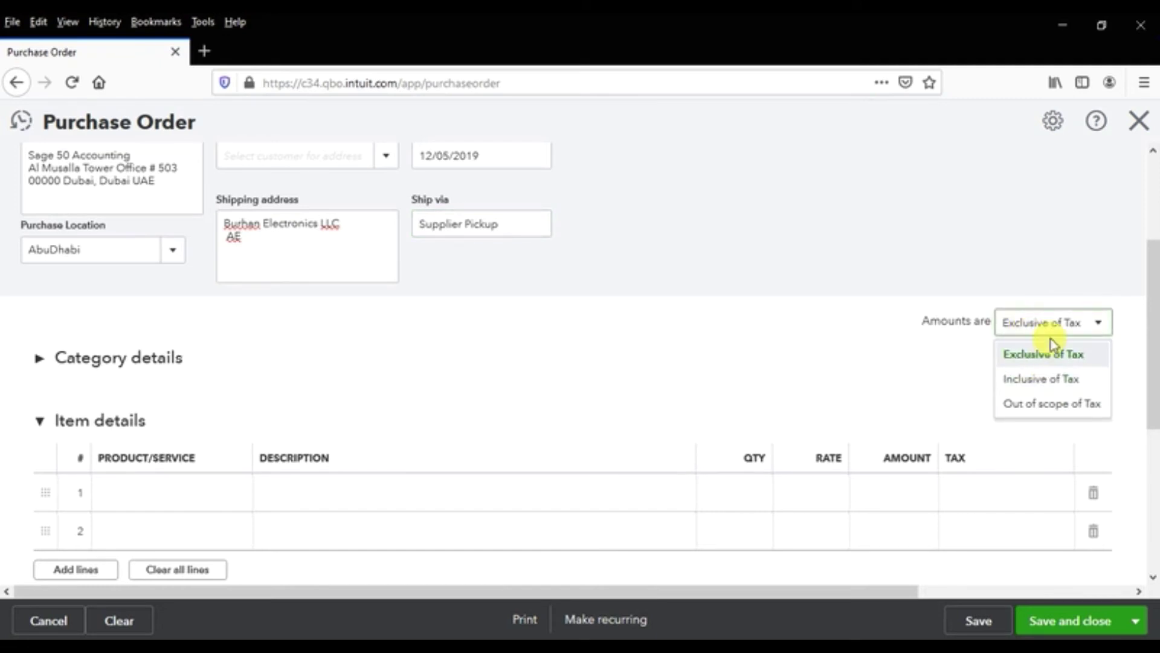
left_click(1054, 361)
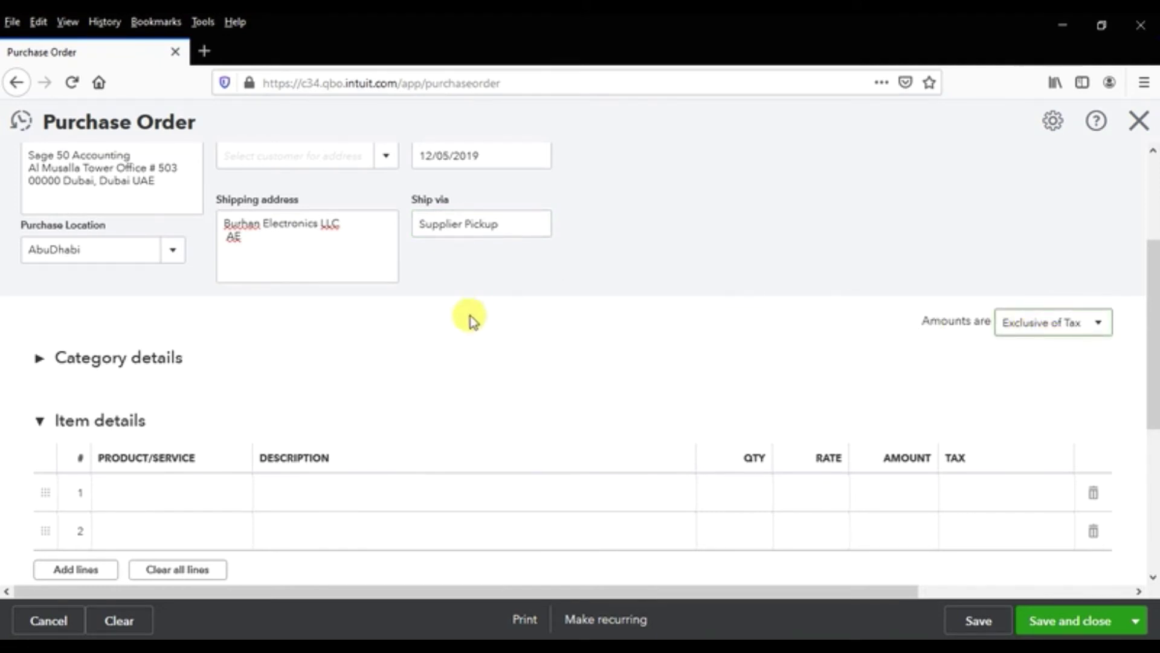
- Add Hp Laptop as the first item line of the purchase order and enter "Hp Laptops" as its description
scroll(420, 342, "down", 3)
left_click(121, 326)
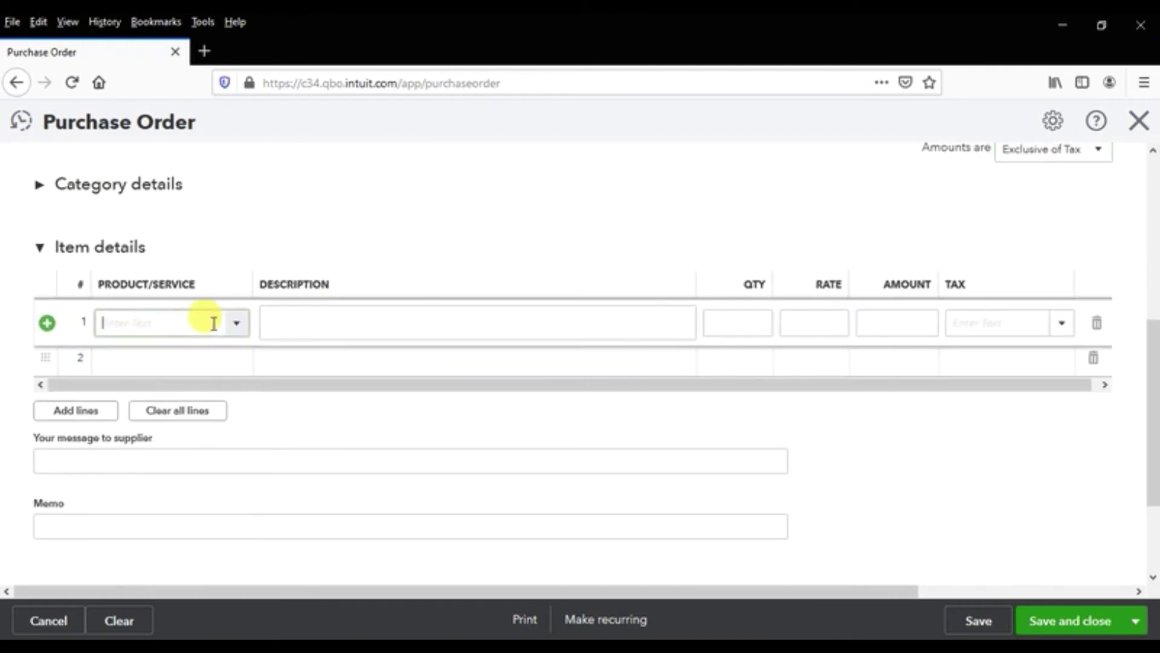
left_click(235, 326)
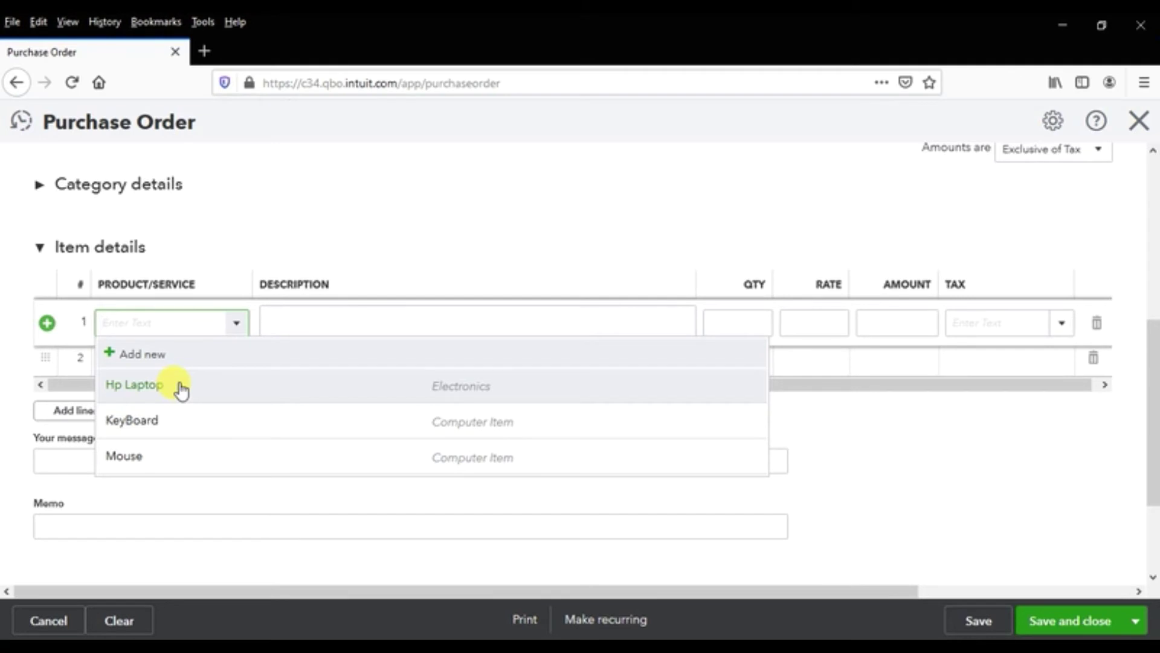
left_click(181, 388)
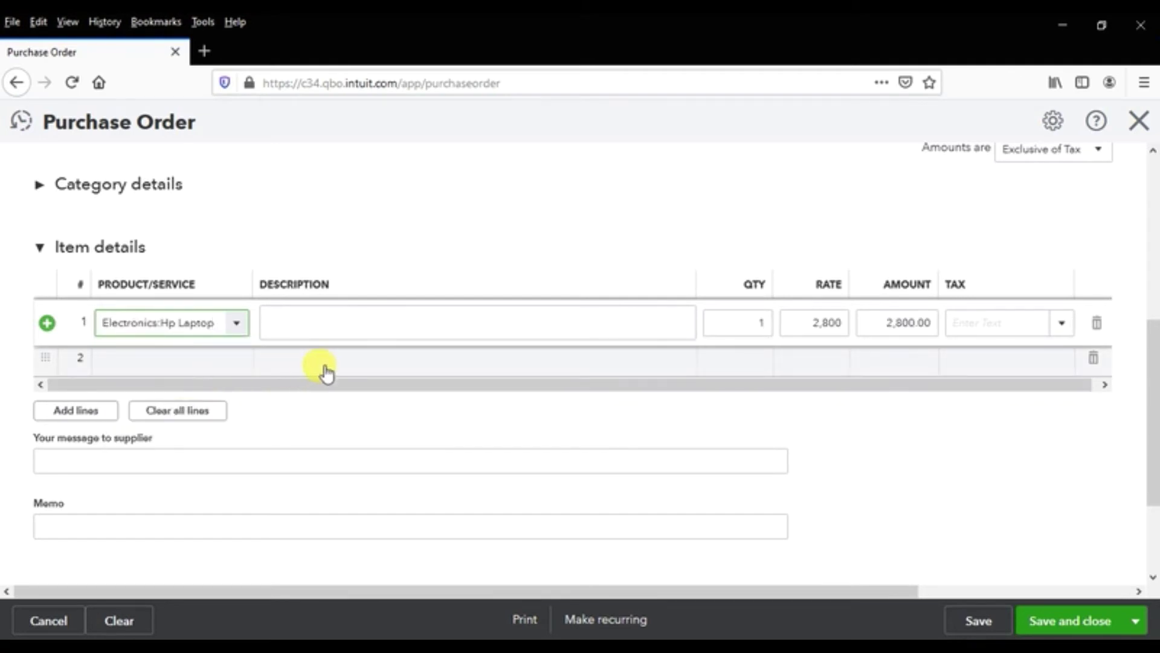
left_click(348, 321)
type("Kp")
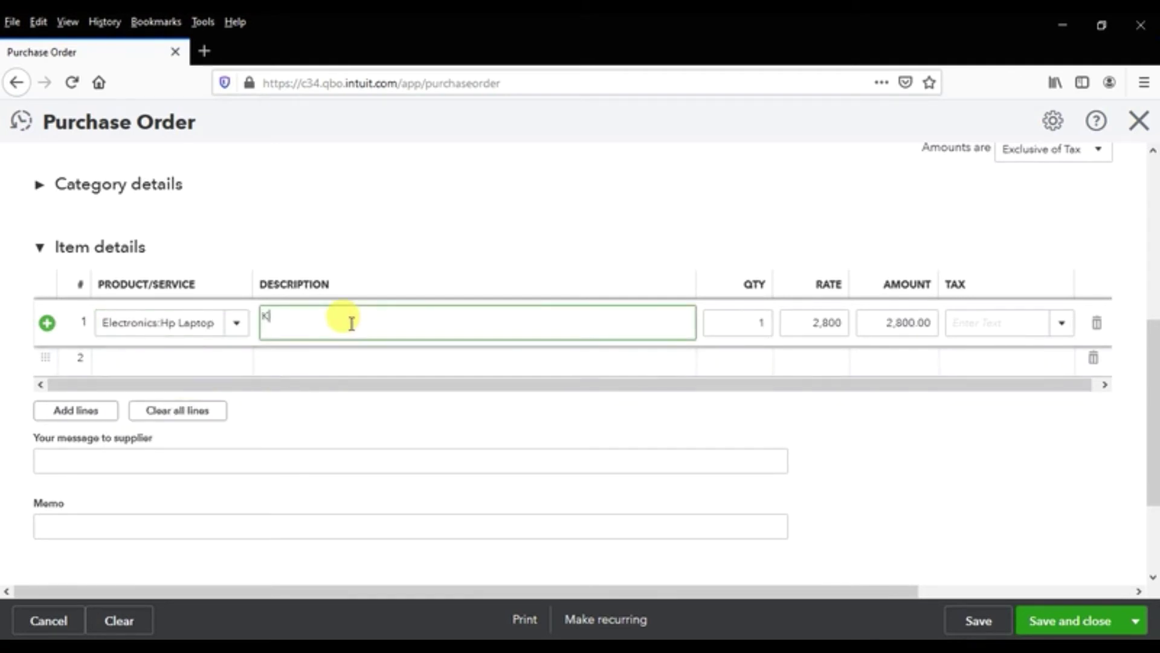
key("BackSpace")
key("BackSpace")
type("Hp Laptops")
- Set the Hp Laptop line to quantity 5, rate 2500 and the SR Standard Rated (5%) tax
key("Tab")
type("5")
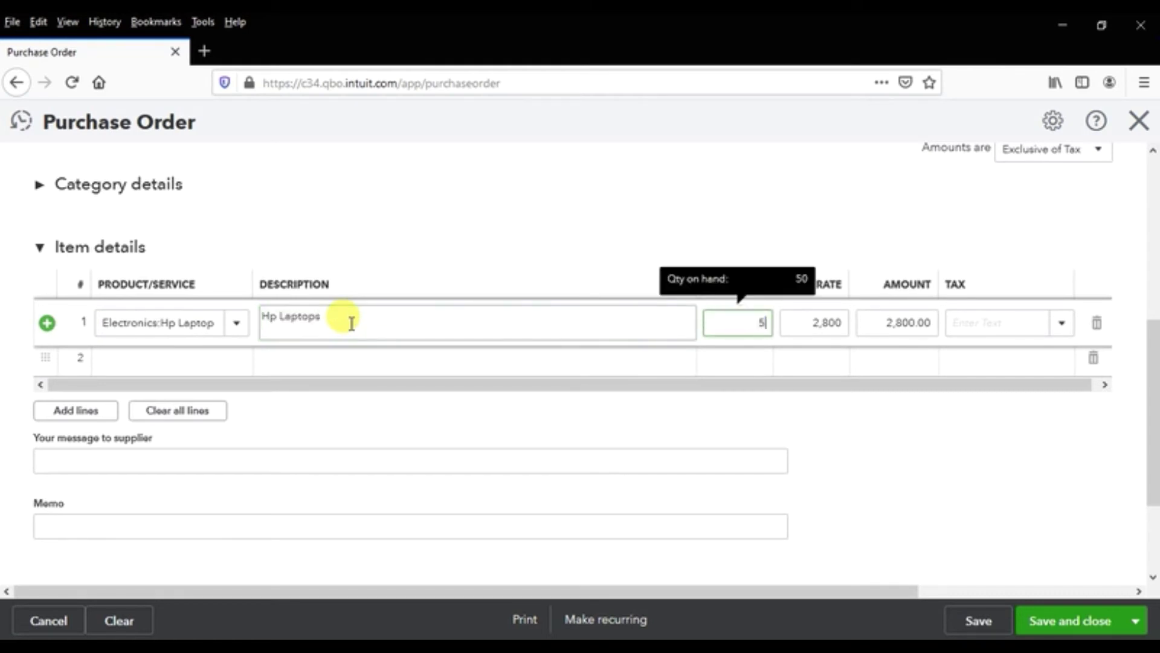
key("Tab")
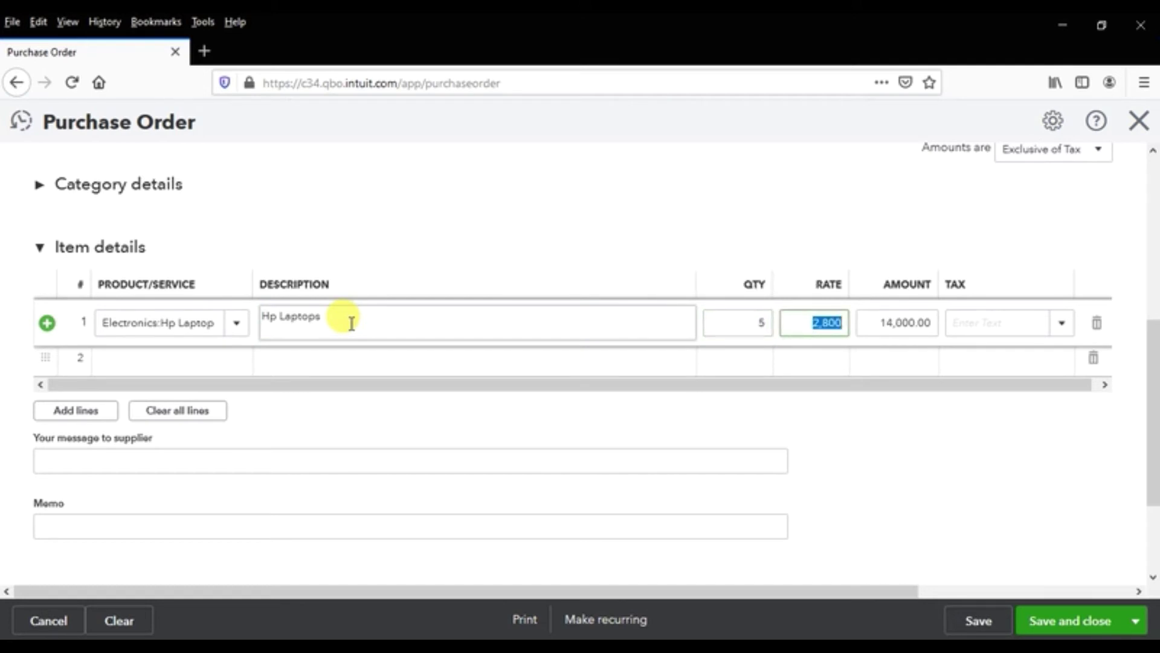
type("2500")
key("Tab")
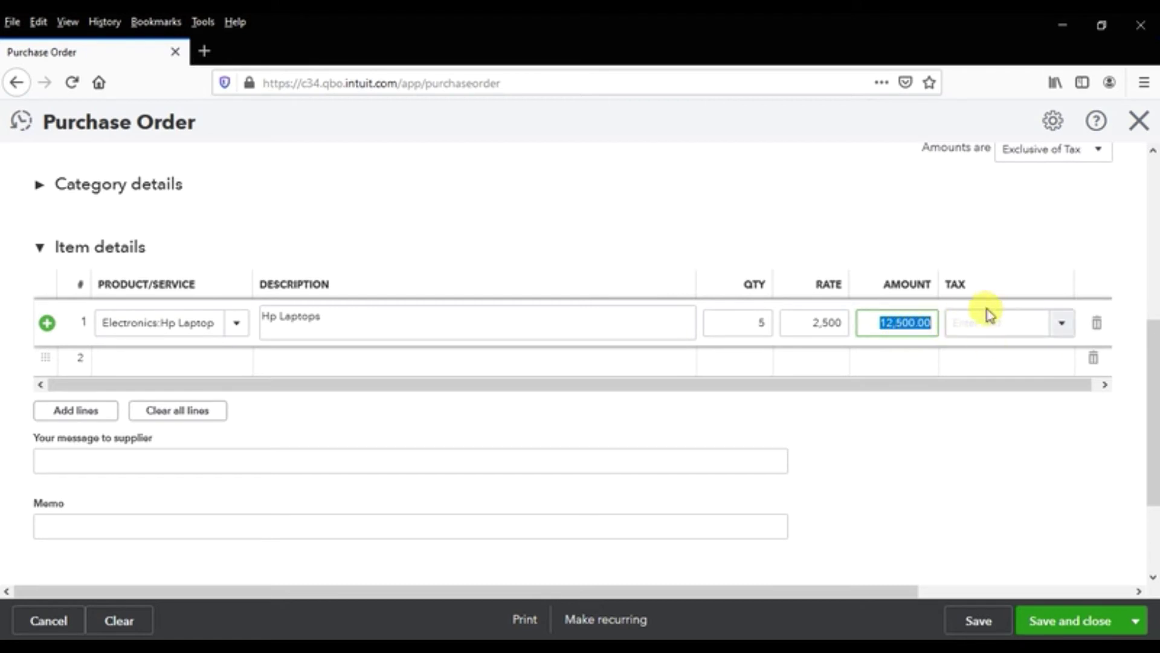
left_click(1070, 325)
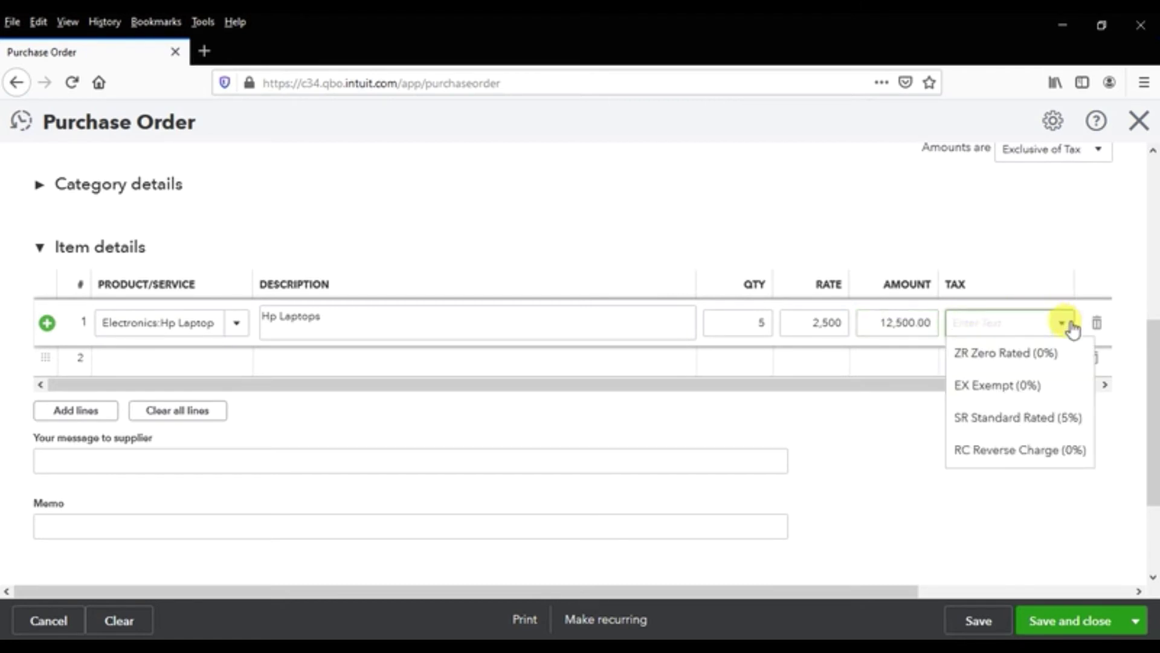
left_click(1045, 419)
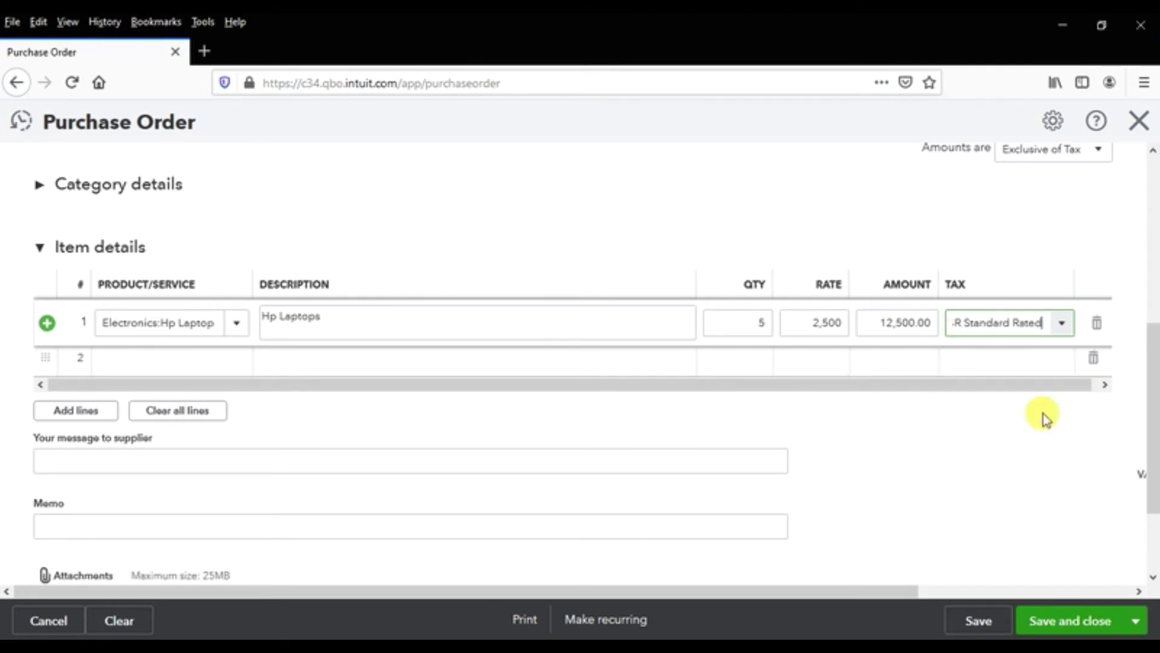
key("Tab")
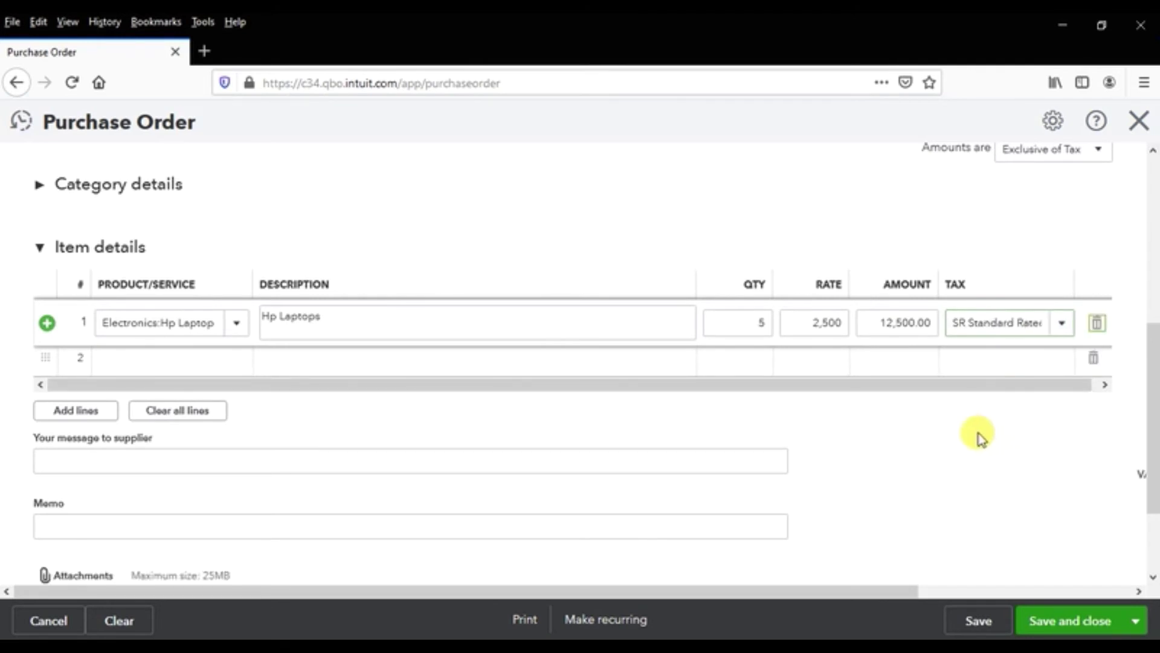
- Add KeyBoard as the second item line and enter "Keyboard" as its description
left_click(152, 348)
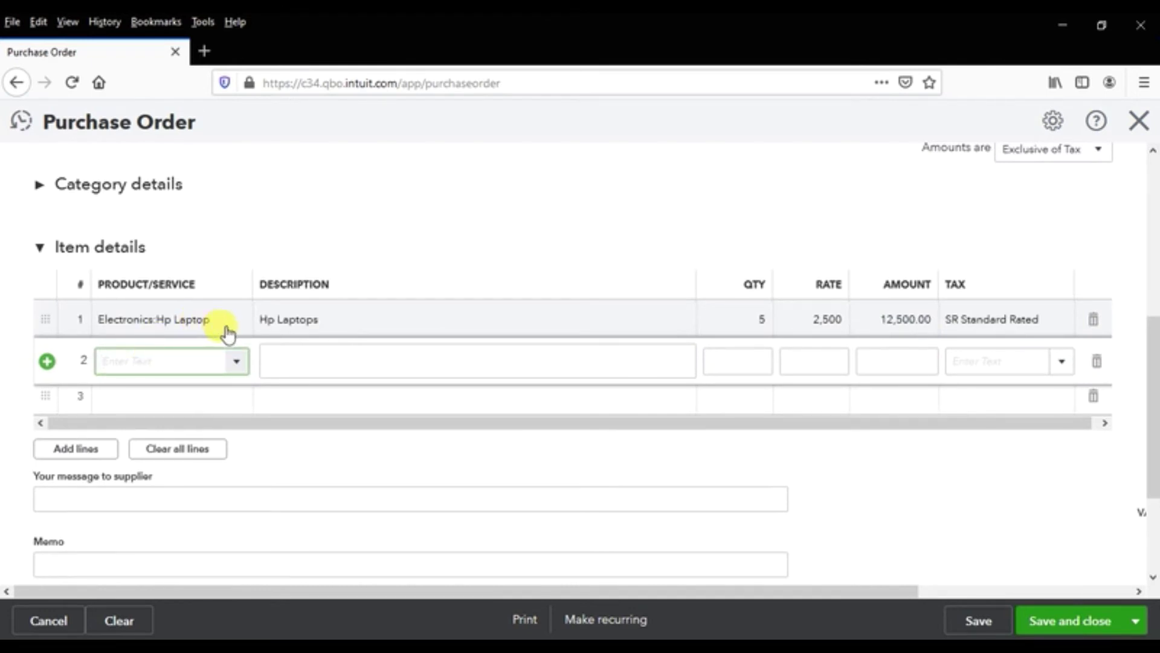
left_click(239, 363)
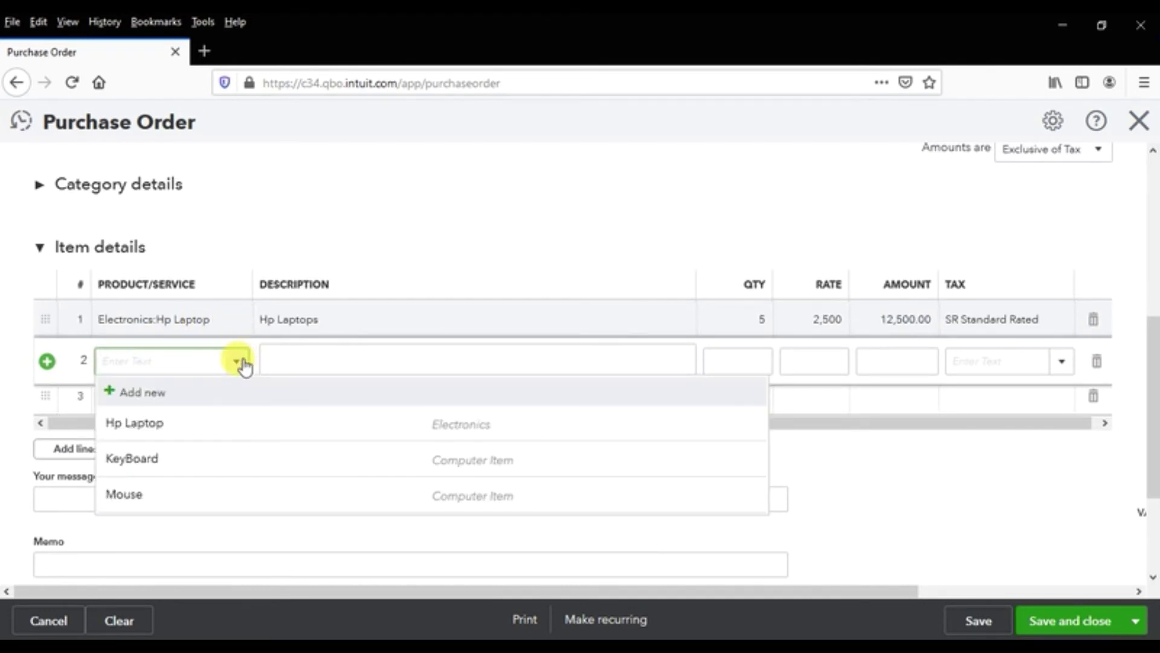
left_click(168, 460)
left_click(314, 360)
type("Keyboard")
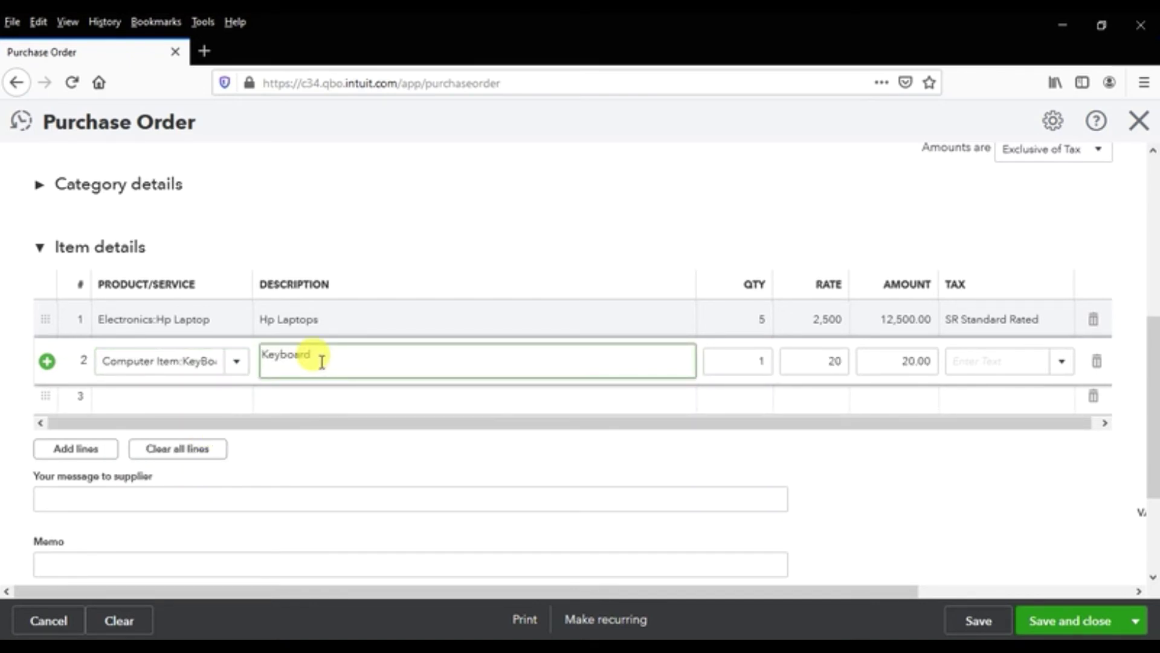
- Set the KeyBoard line's quantity to 10 and apply the SR Standard Rated (5%) tax, keeping the default rate
key("Tab")
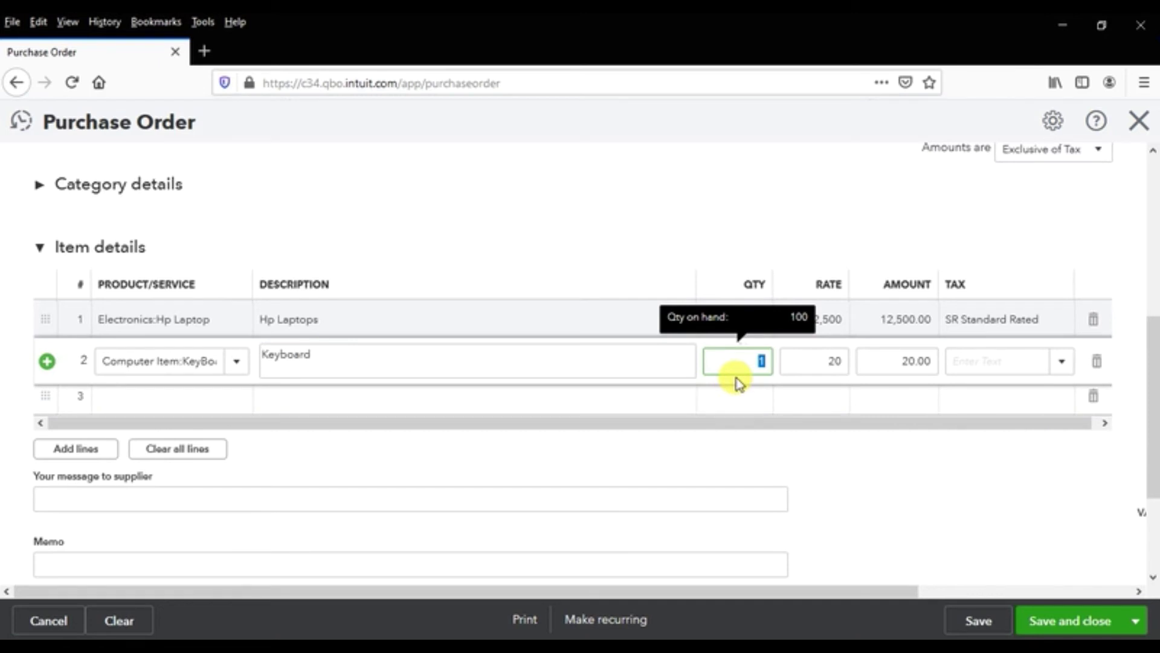
type("10")
key("Tab")
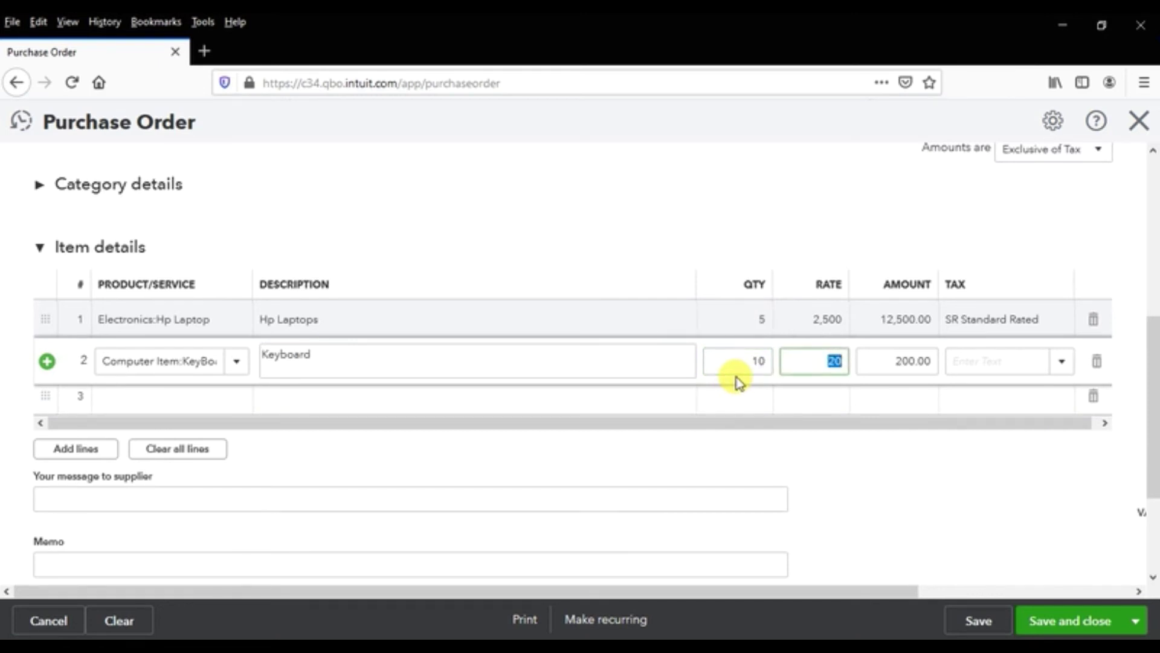
key("Tab")
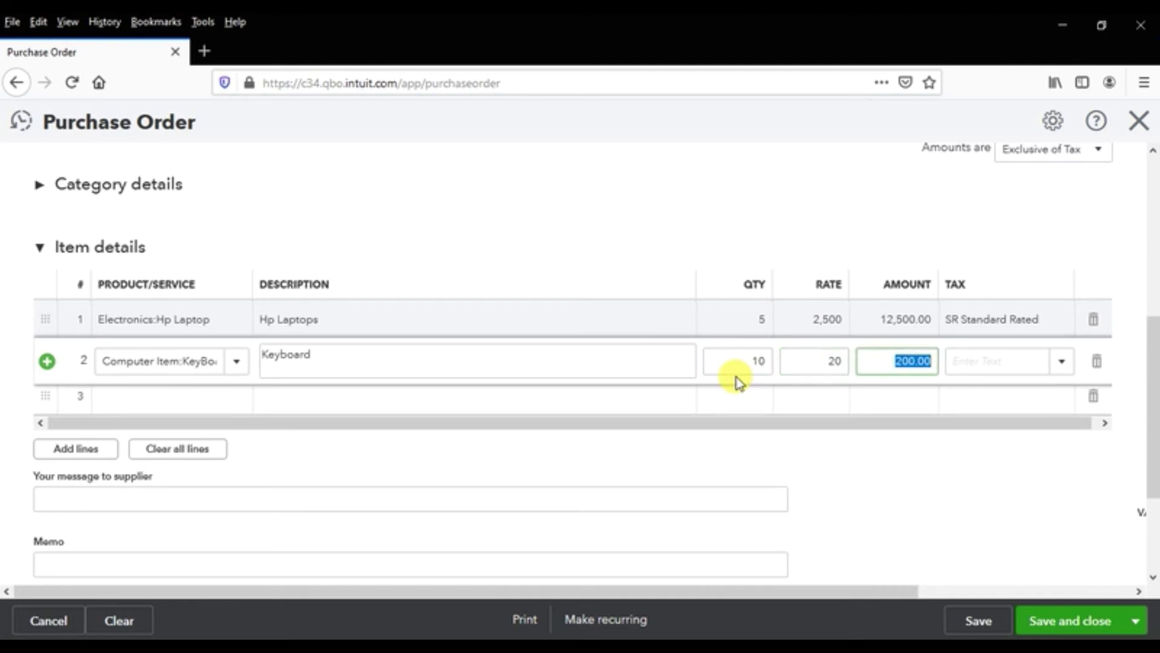
key("Tab")
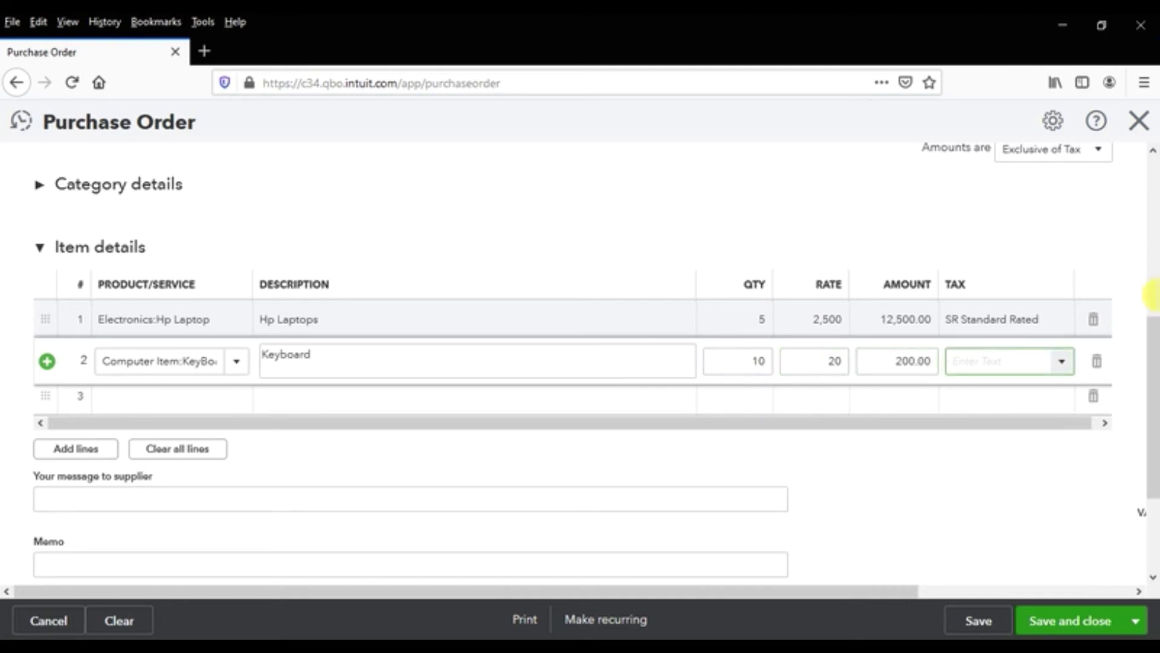
left_click(1060, 362)
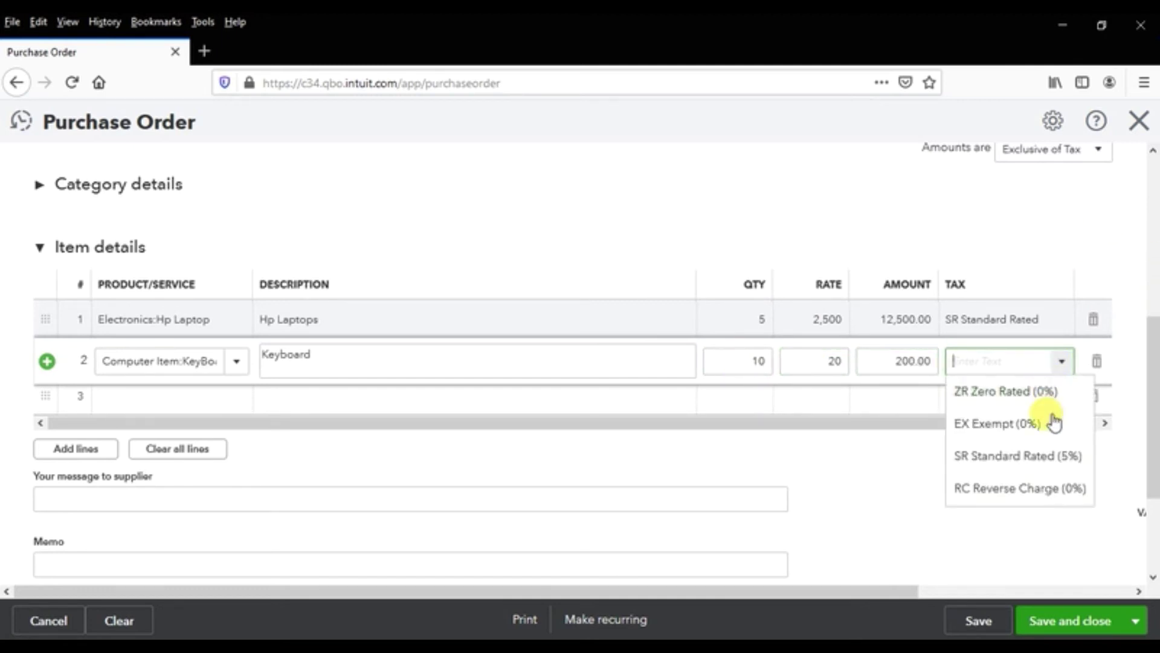
left_click(1054, 454)
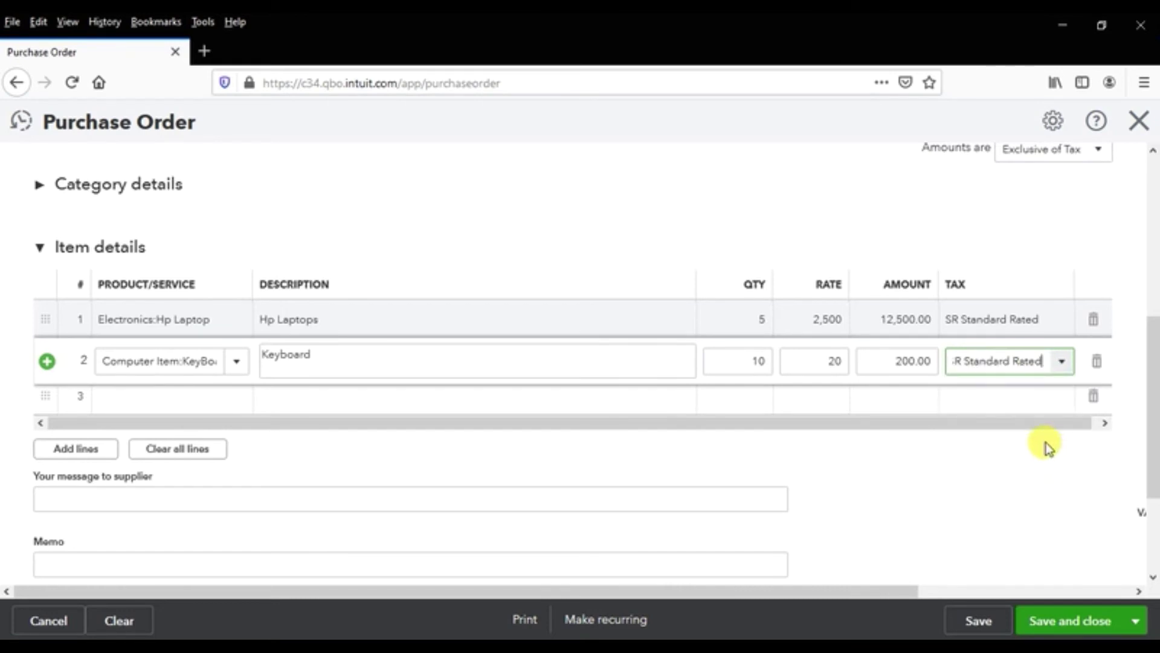
- Review the purchase order's category details, supplier header and item lines, then examine its subtotal, VAT amount and total
left_click(713, 178)
scroll(429, 321, "down", 2)
scroll(303, 345, "up", 3)
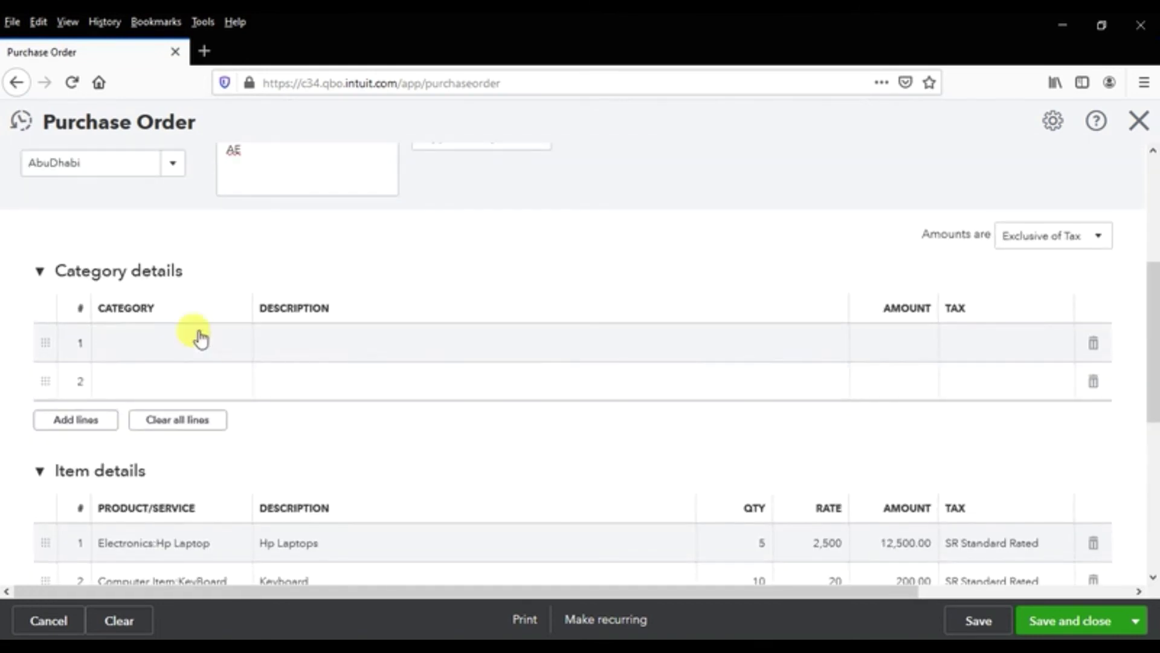
left_click(38, 272)
scroll(470, 368, "down", 3)
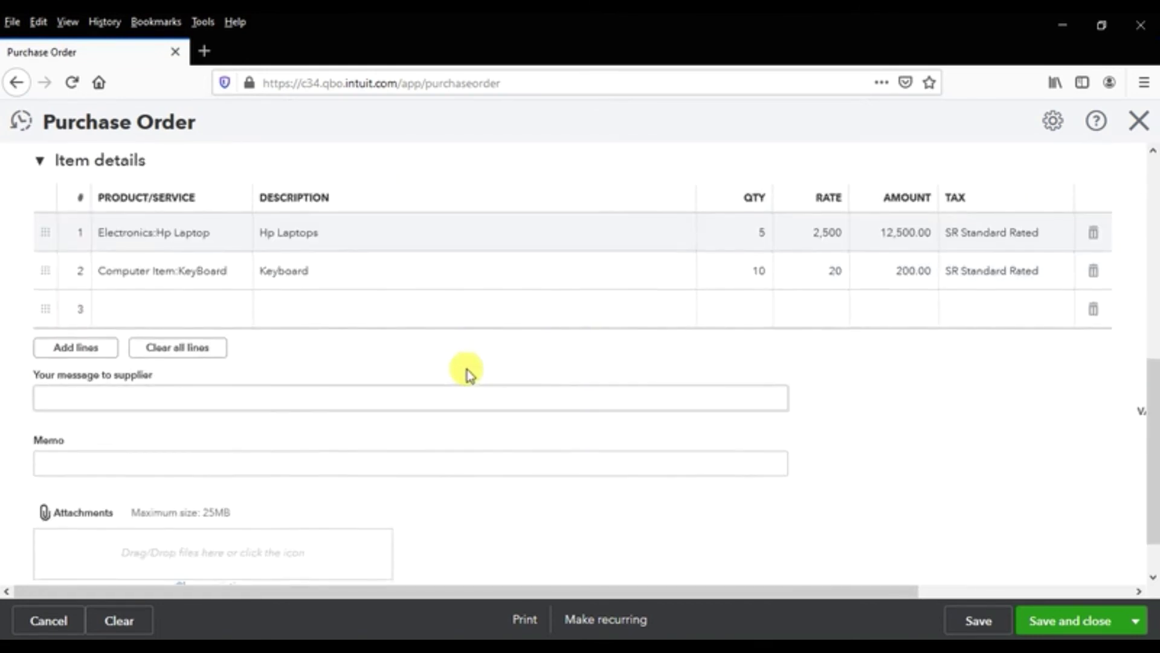
scroll(470, 369, "up", 2)
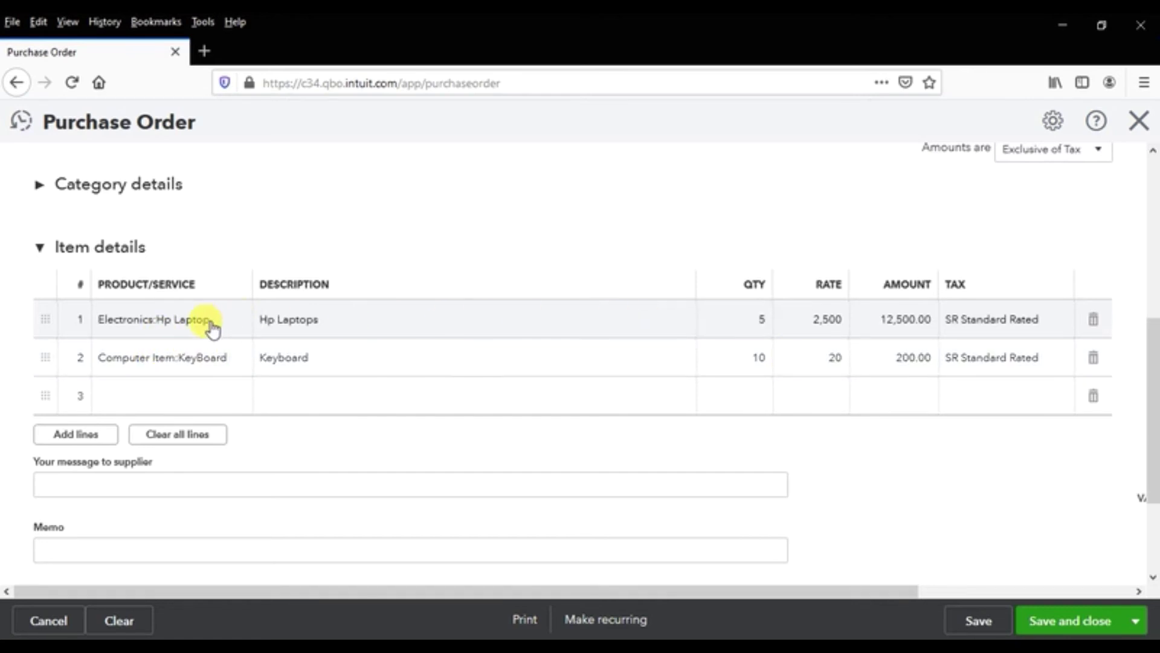
scroll(212, 328, "up", 6)
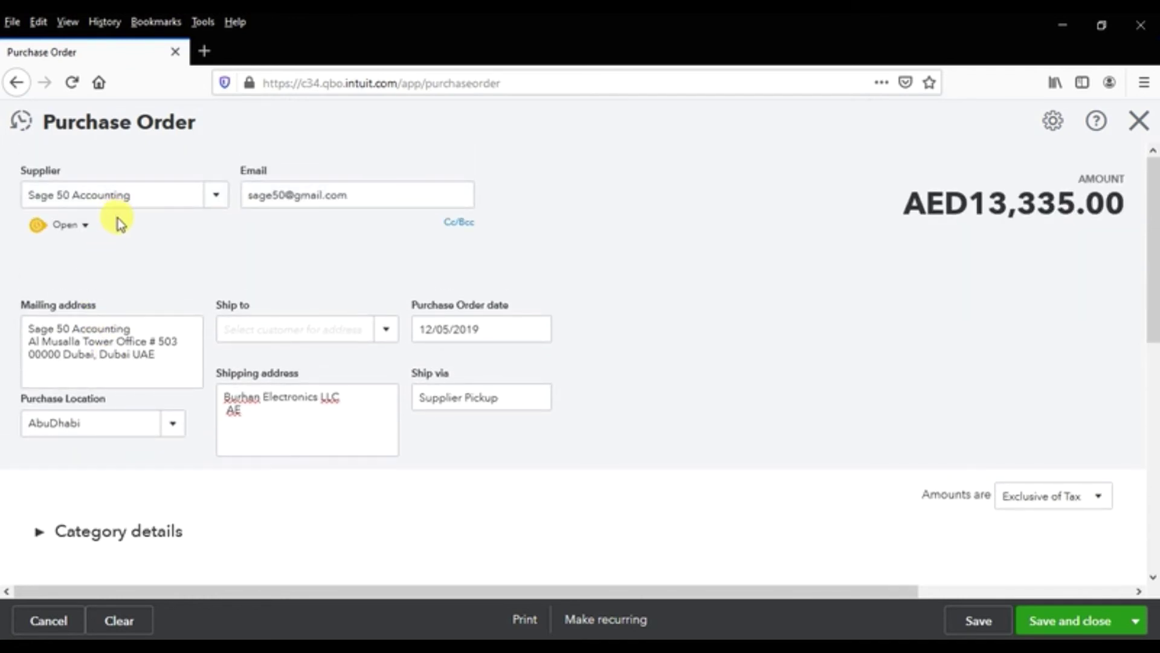
scroll(118, 219, "down", 8)
scroll(150, 251, "up", 3)
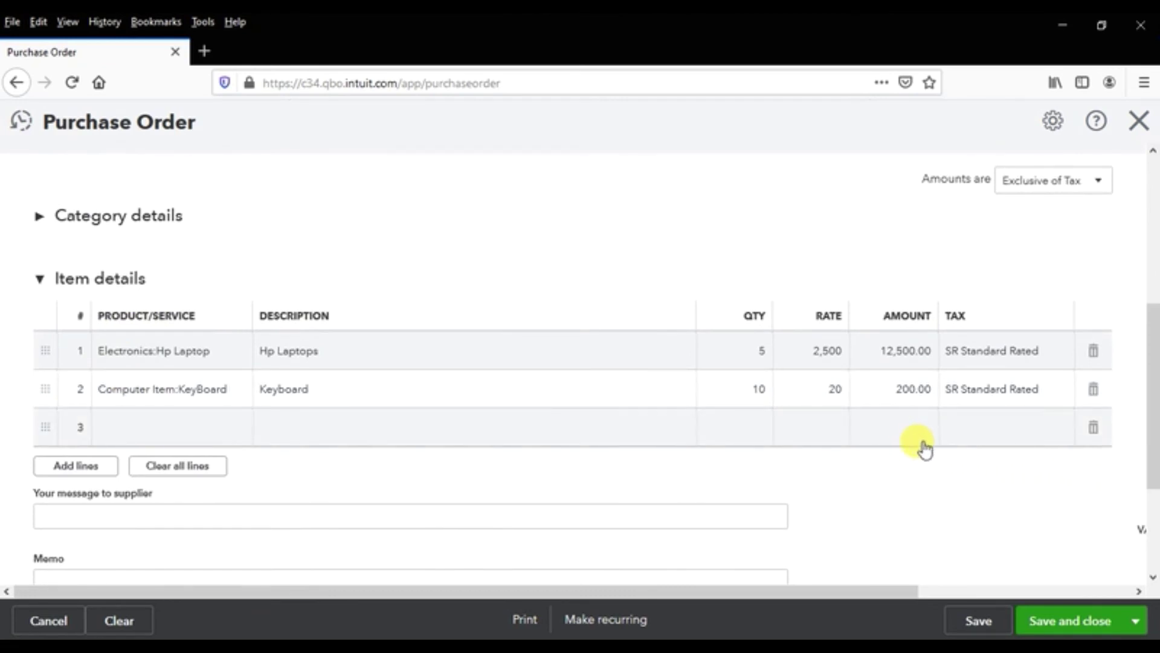
scroll(925, 450, "down", 3)
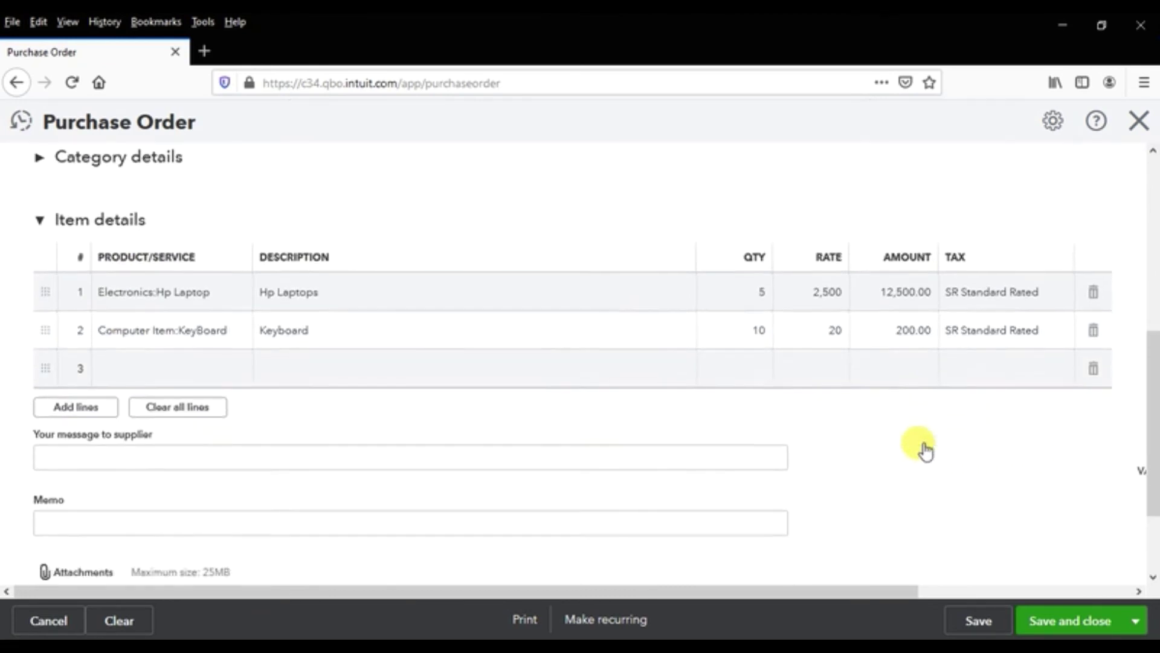
left_click_drag(873, 589, 1135, 613)
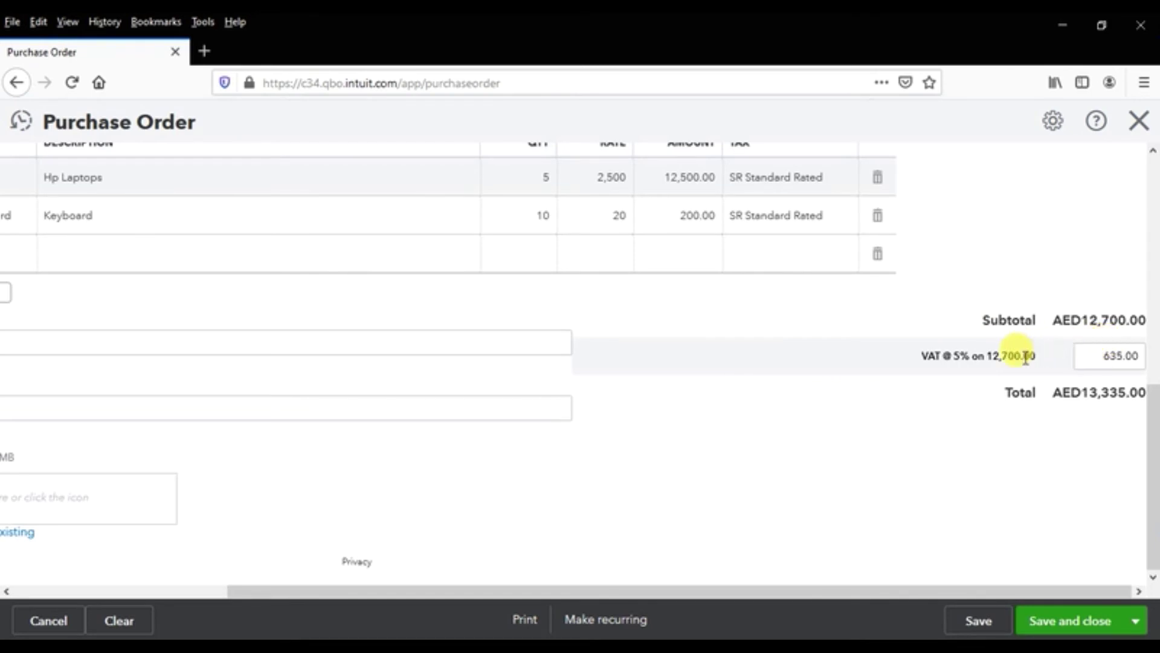
left_click_drag(1098, 357, 1138, 361)
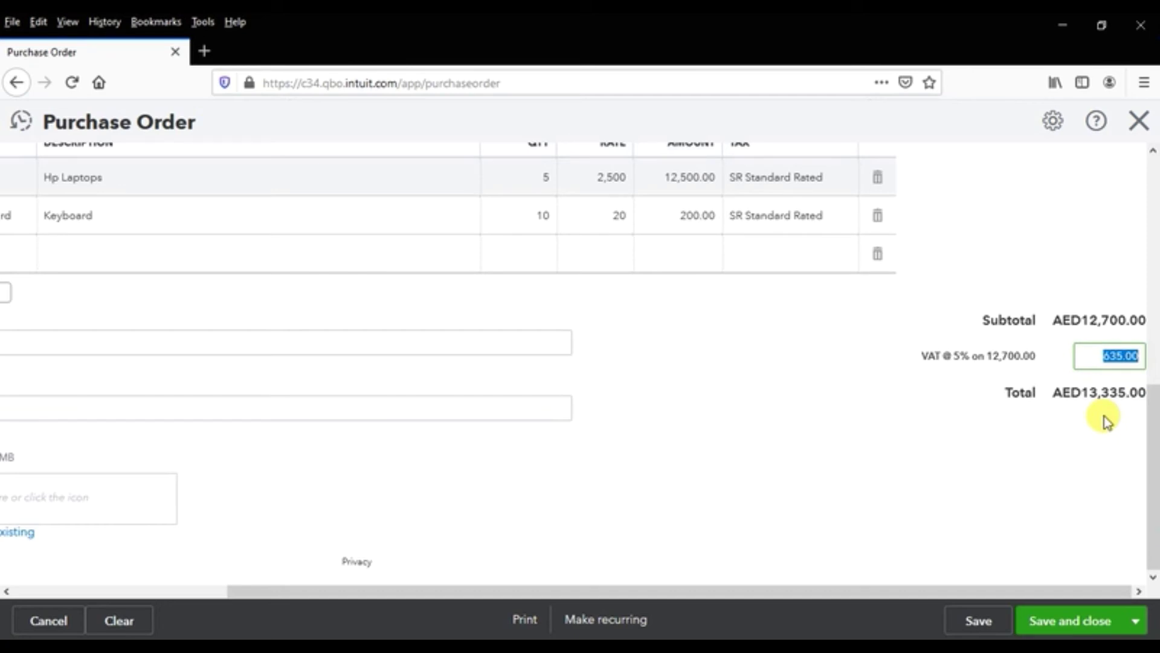
- Add Mouse as the third item line and enter "Mouse" as its description
left_click(183, 592)
left_click(230, 254)
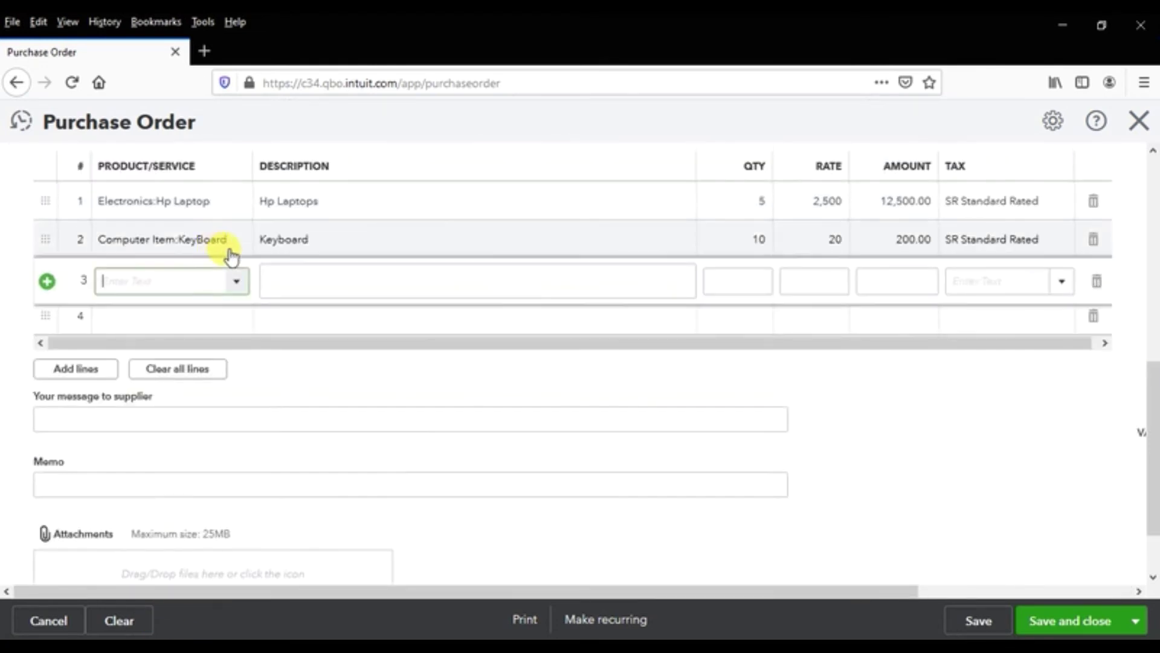
left_click(239, 288)
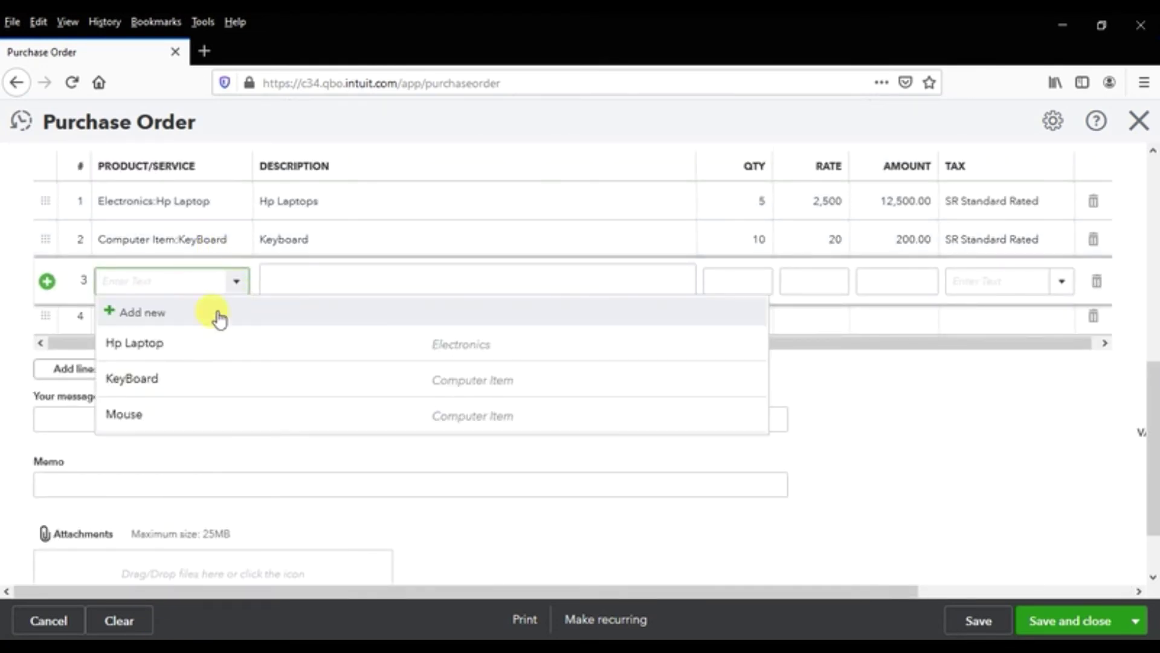
left_click(143, 415)
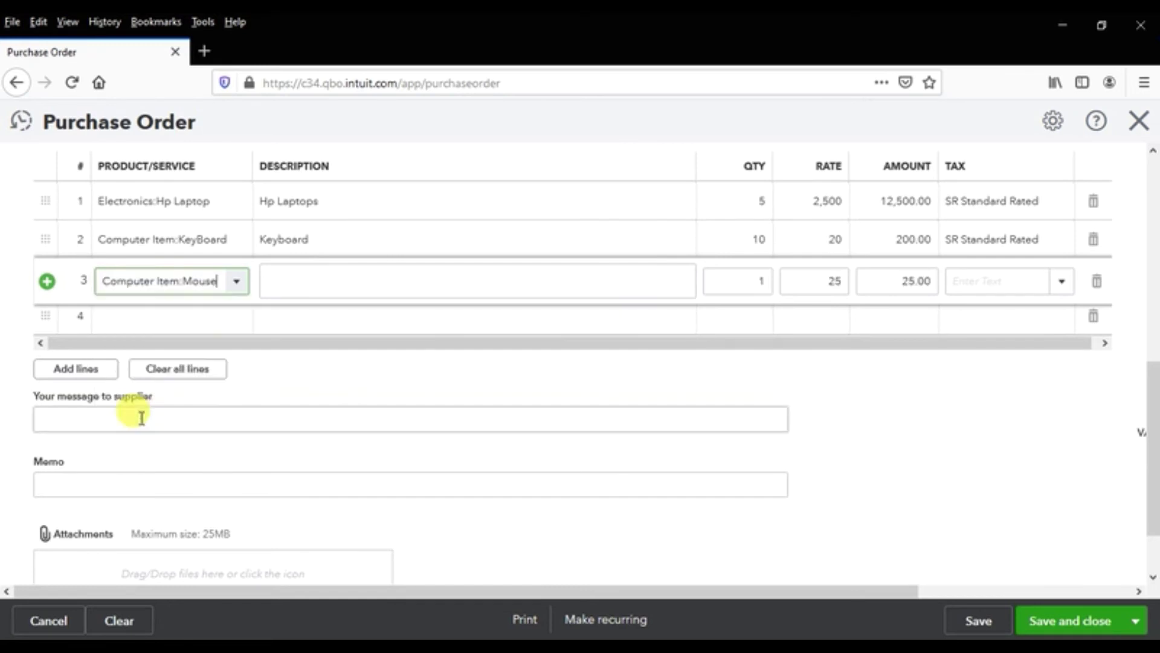
left_click(305, 293)
type("Mouse")
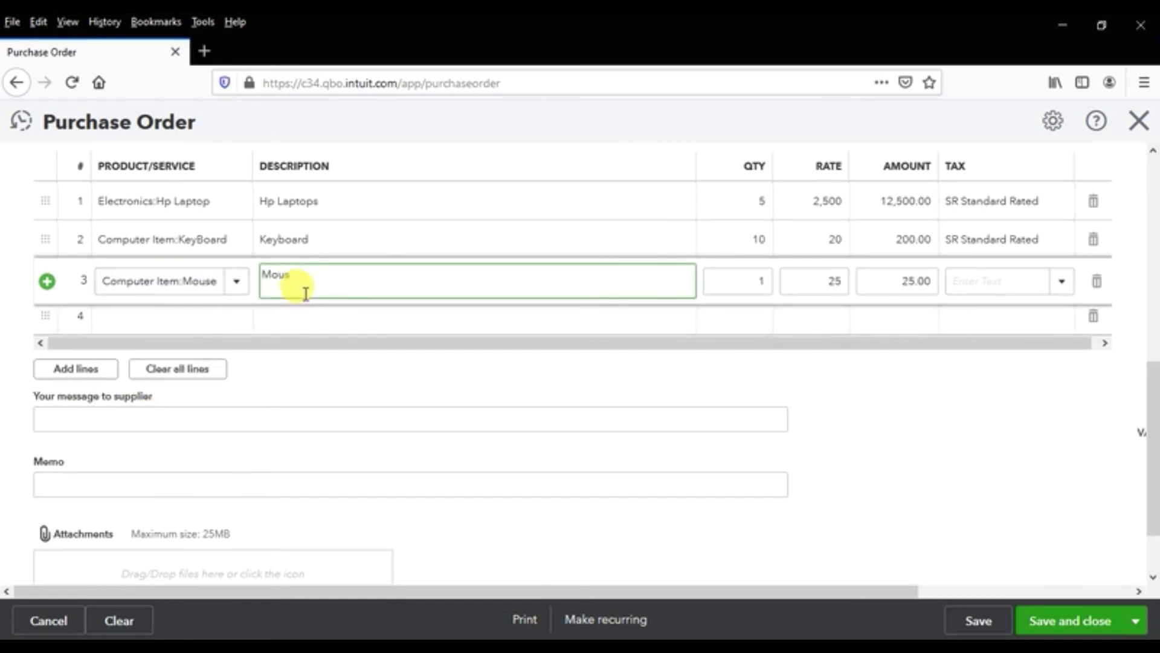
- Set the Mouse line's quantity to 15 and apply the SR Standard Rated (5%) tax, keeping the default rate
key("Tab")
type("15")
key("Tab")
key("Tab")
key("Tab")
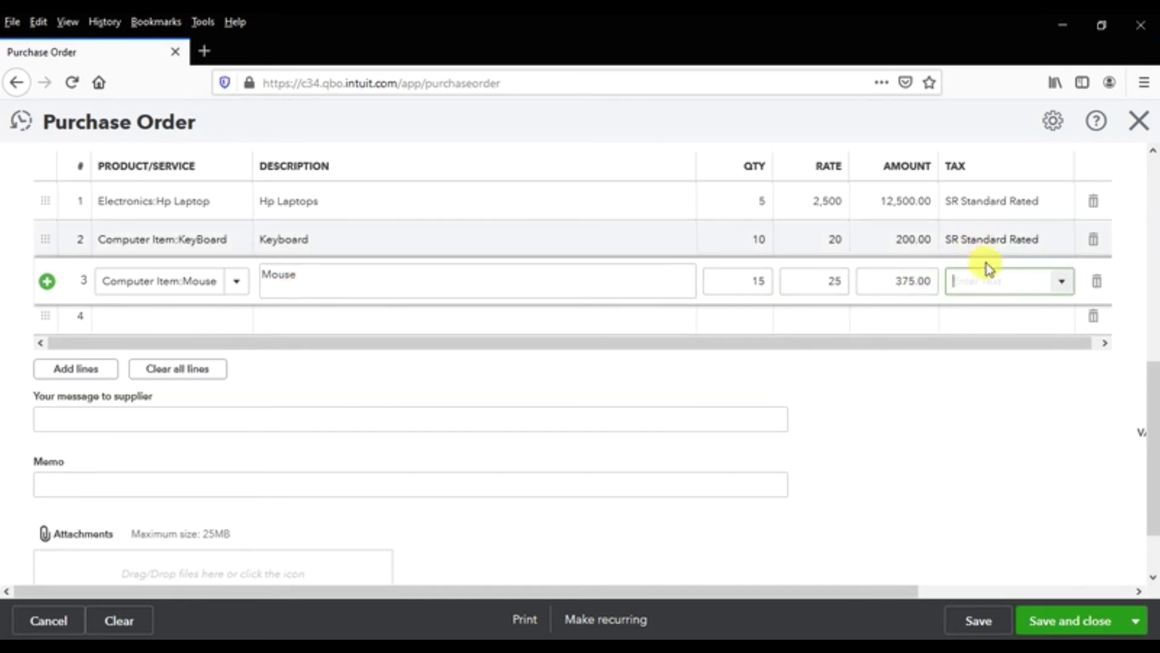
left_click(1068, 291)
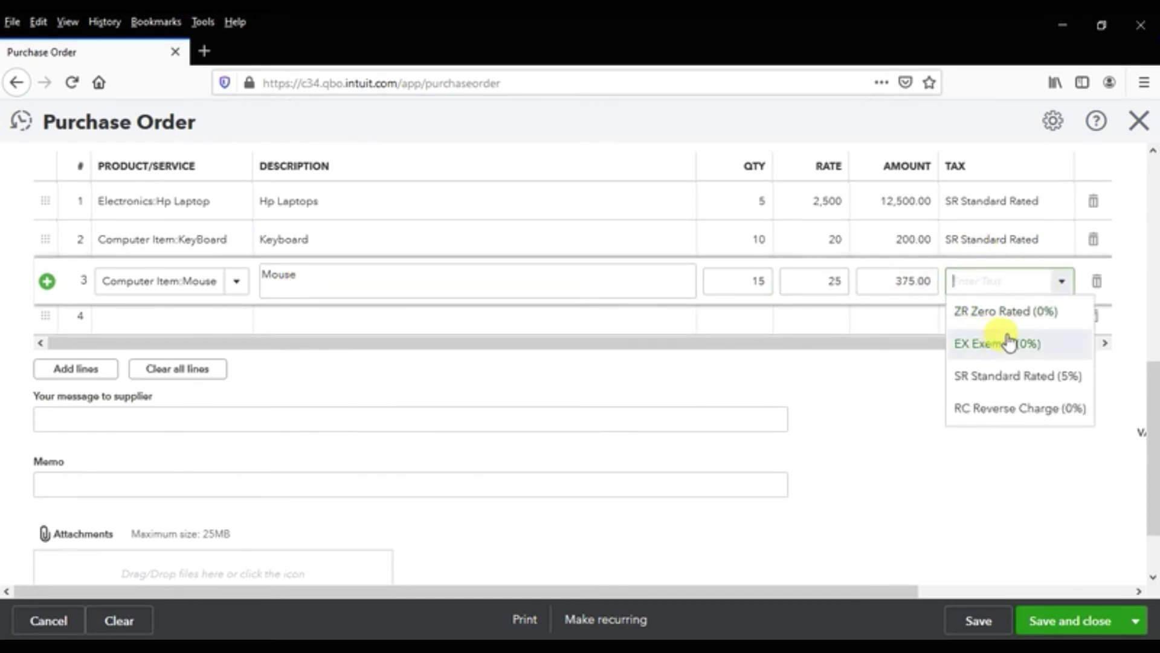
left_click(1029, 378)
left_click(1028, 380)
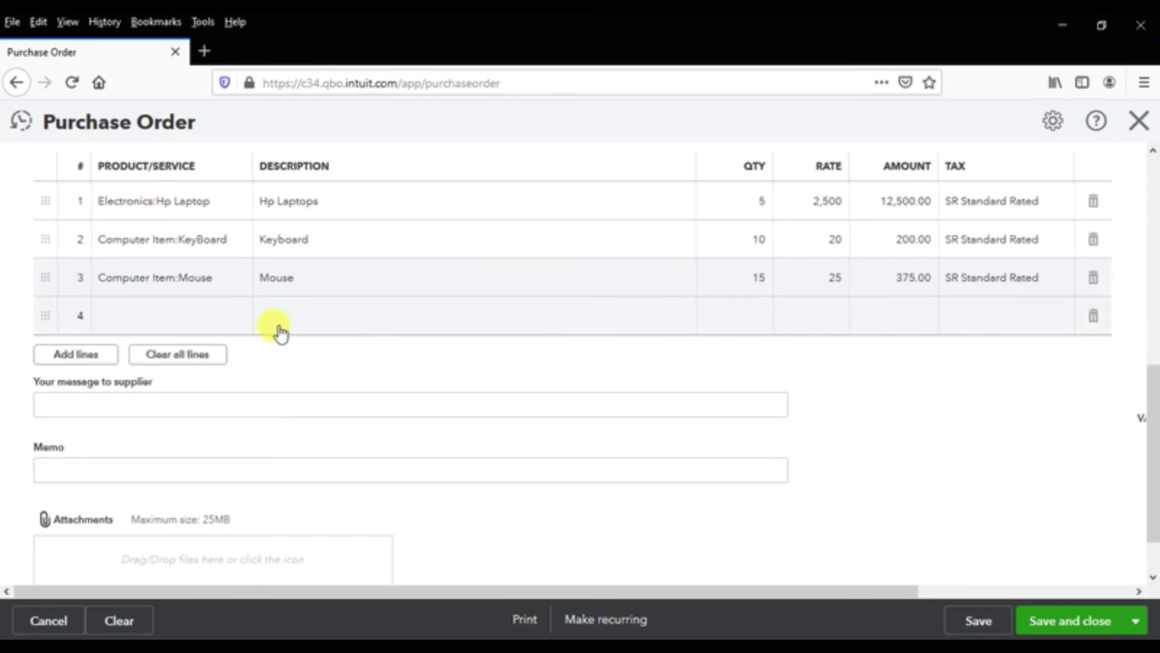
- Enter "Purchase Order Issue to Sage 50 Accounting" as the purchase order's memo, leaving the message to supplier empty
left_click(179, 397)
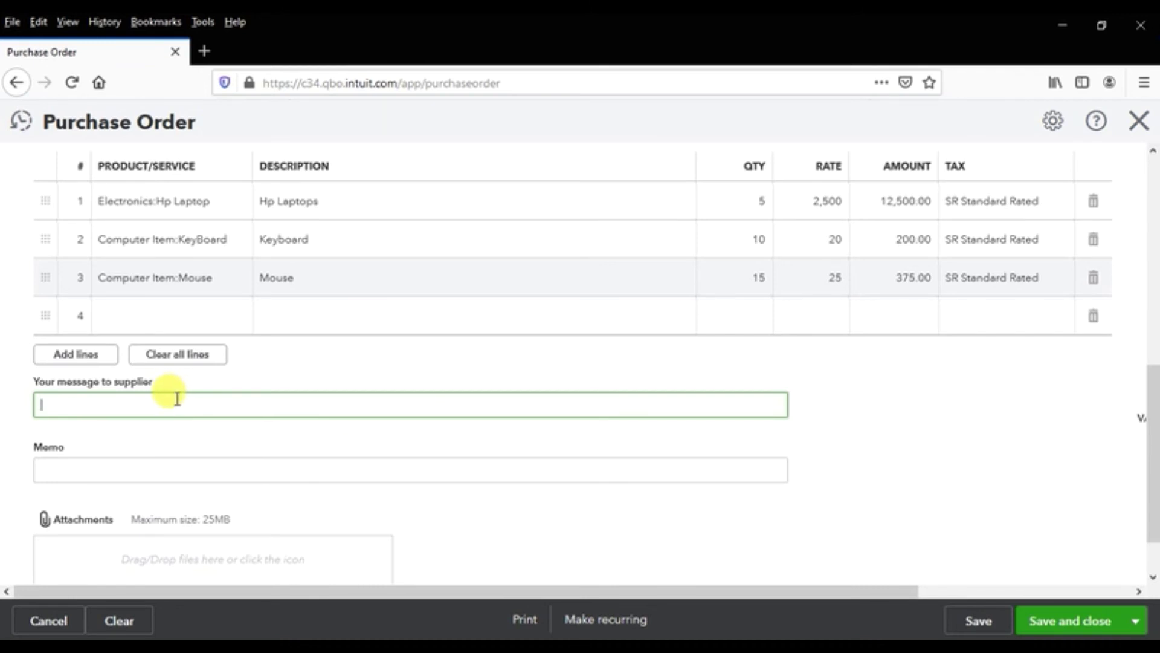
left_click(178, 465)
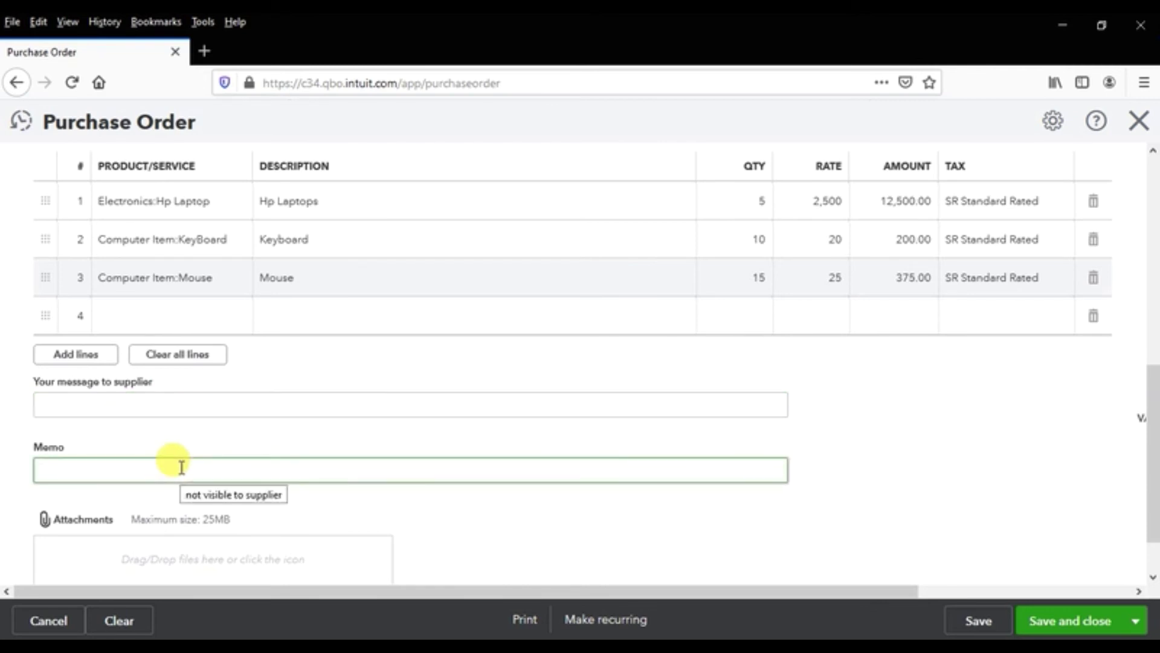
type("Purchase Order Issue to Sage 50 Accounting")
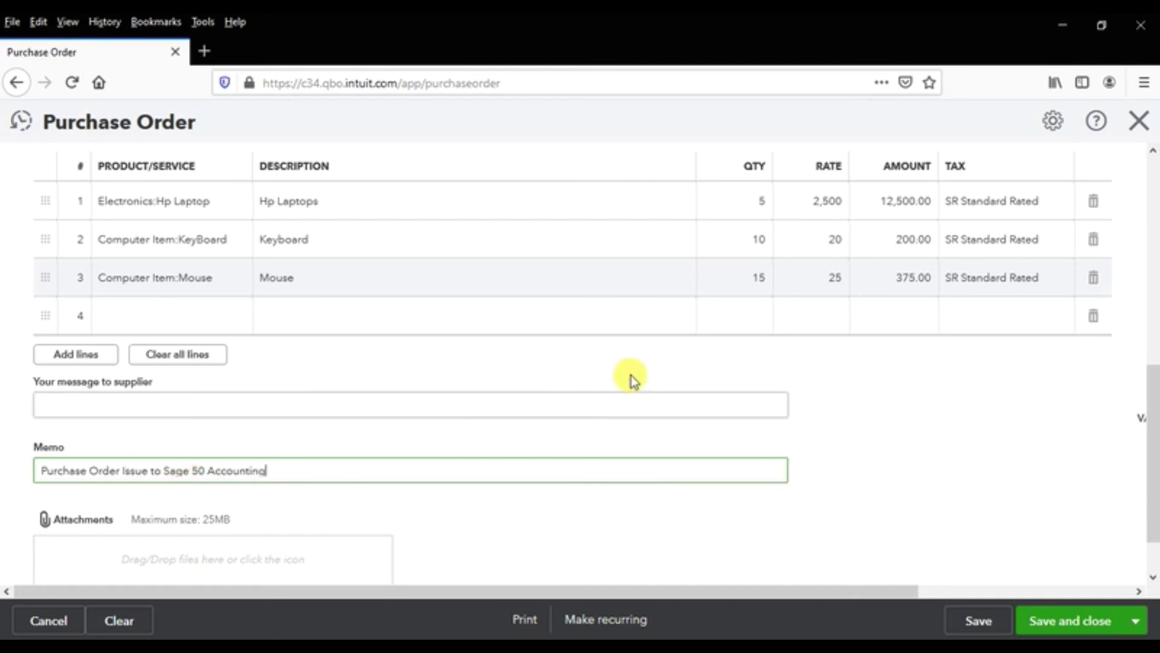
left_click(454, 405)
- Check the purchase order's subtotal, VAT and total, then save and close the order
scroll(53, 533, "down", 1)
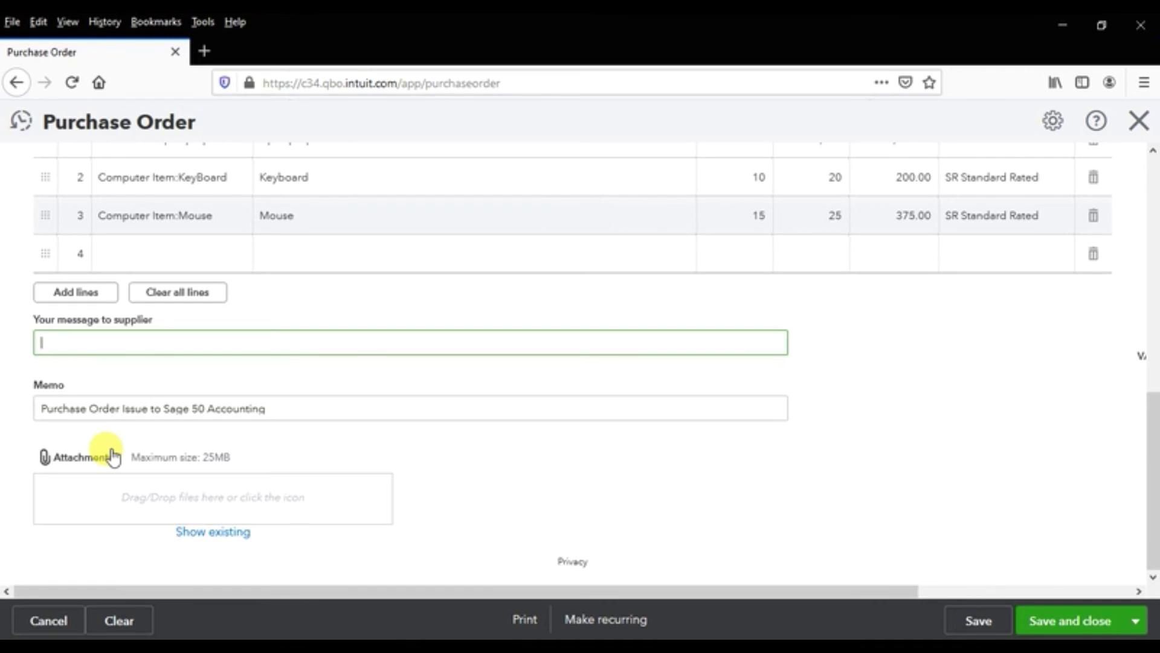
left_click_drag(717, 593, 1062, 616)
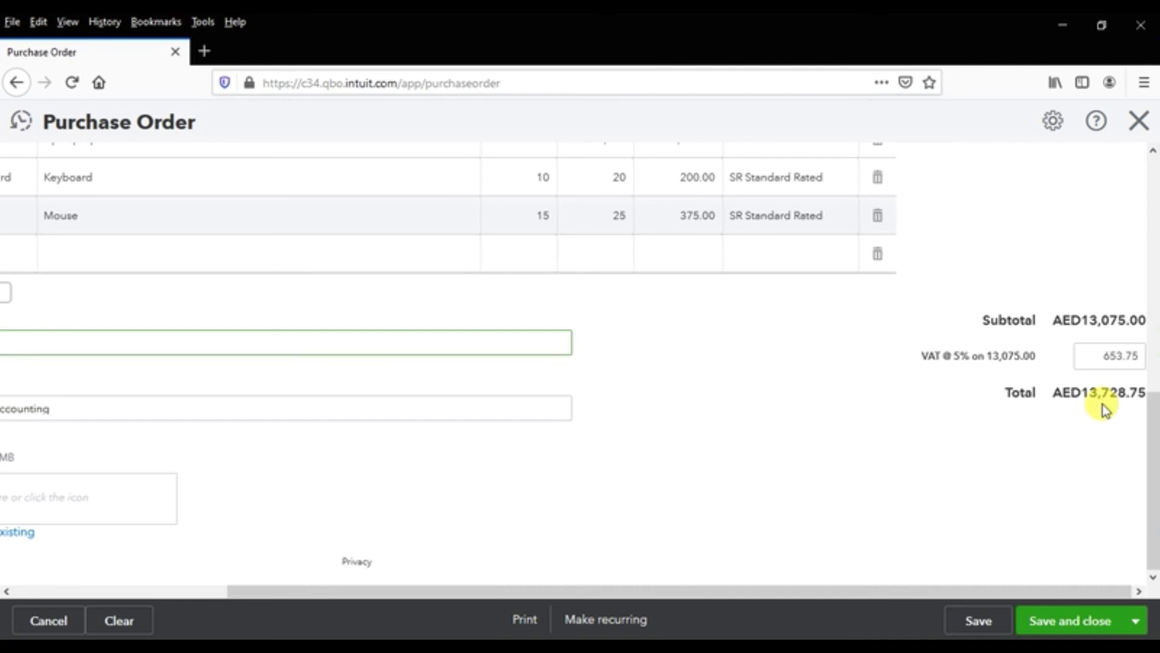
left_click_drag(867, 591, 466, 474)
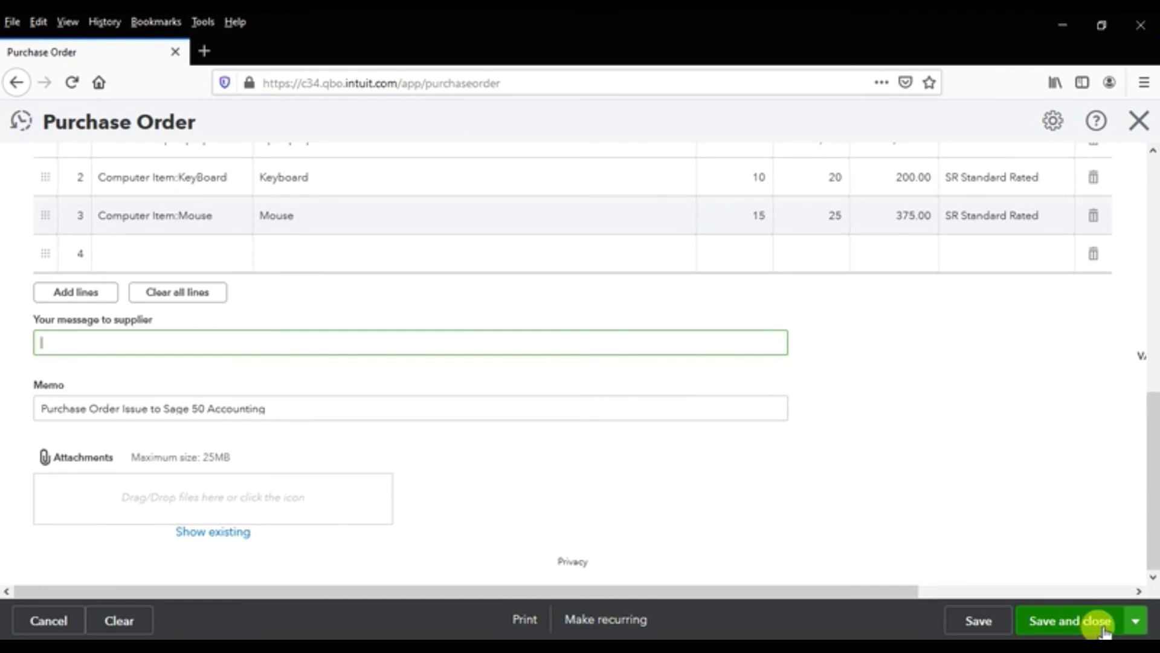
left_click(1139, 616)
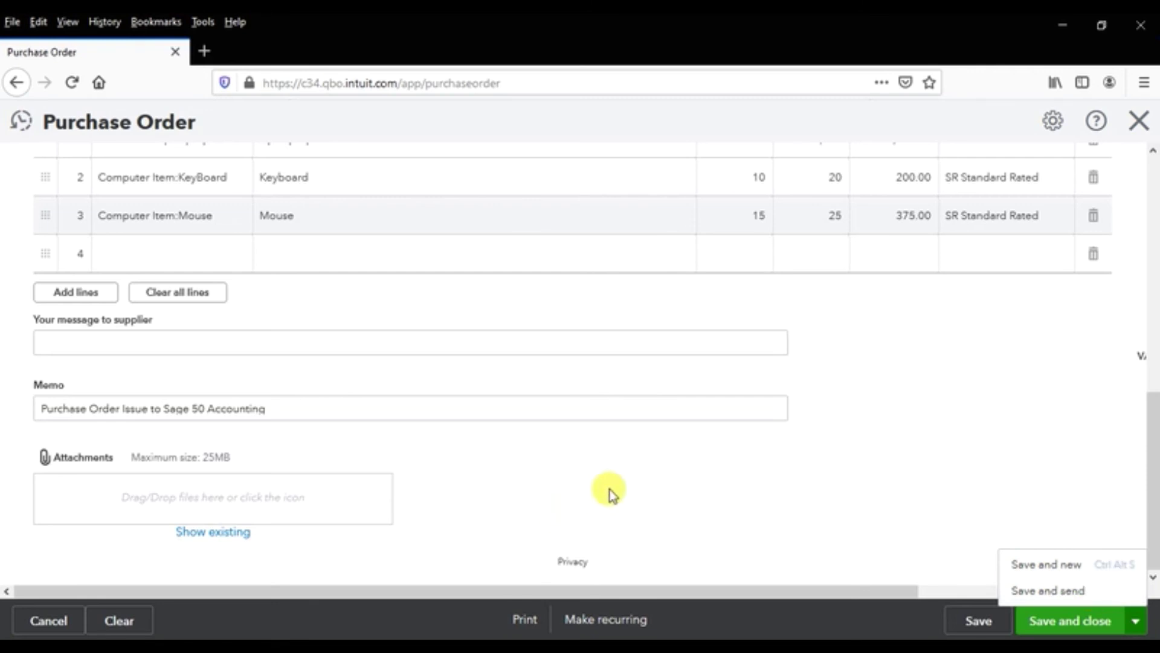
scroll(531, 389, "up", 10)
scroll(580, 318, "down", 10)
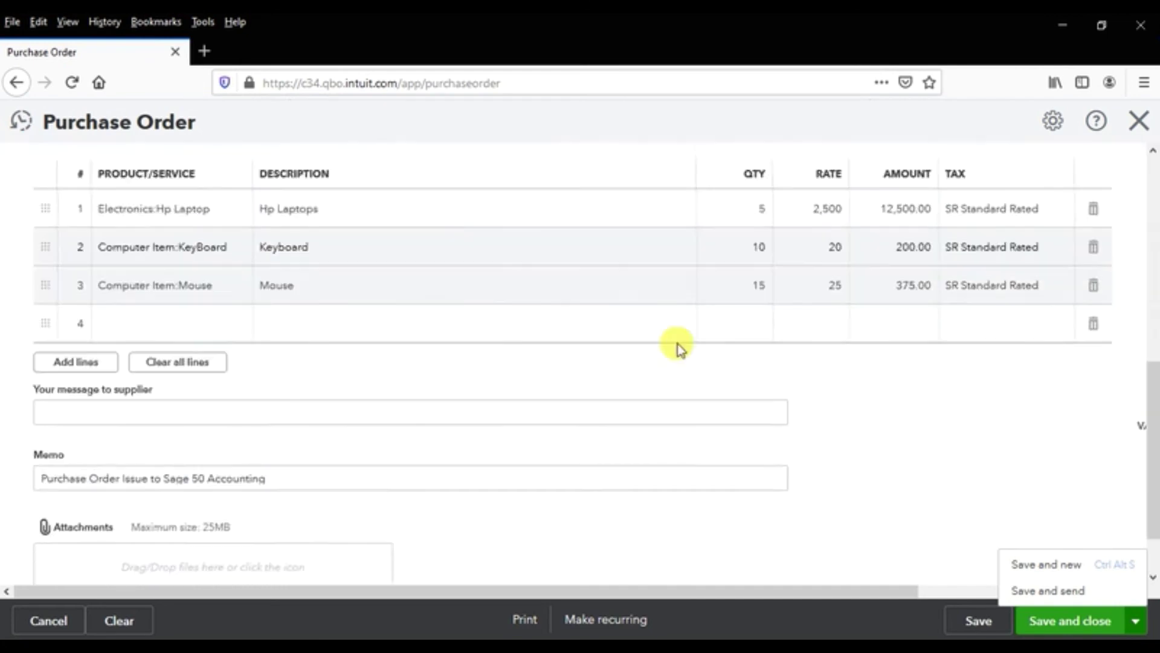
left_click(931, 521)
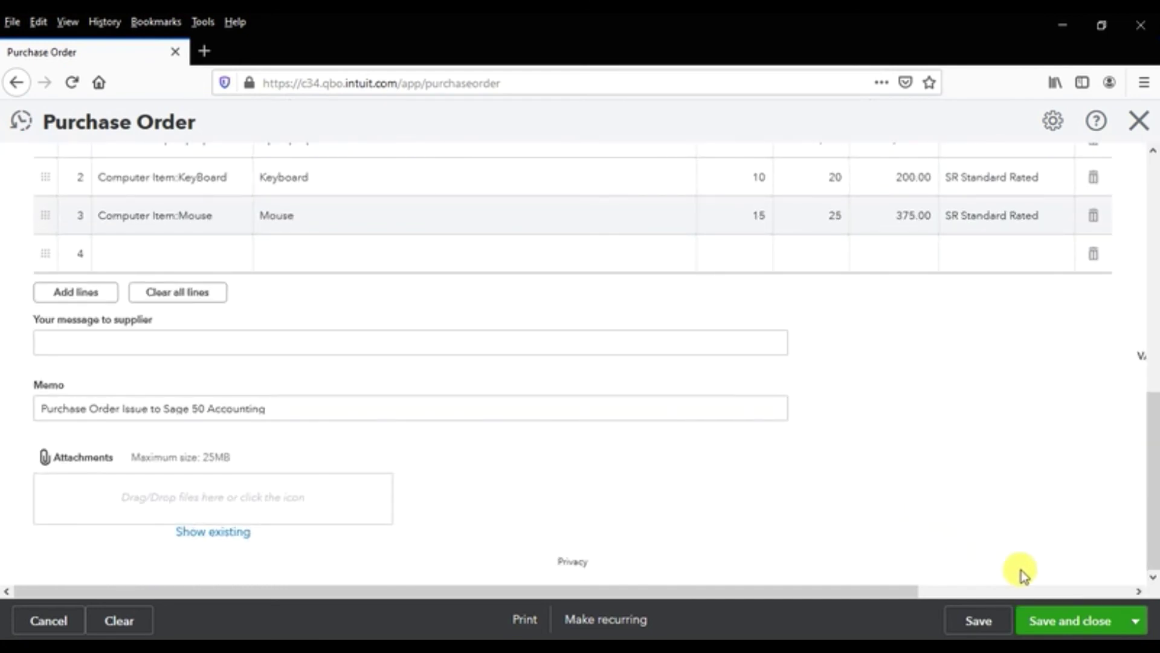
left_click(1062, 624)
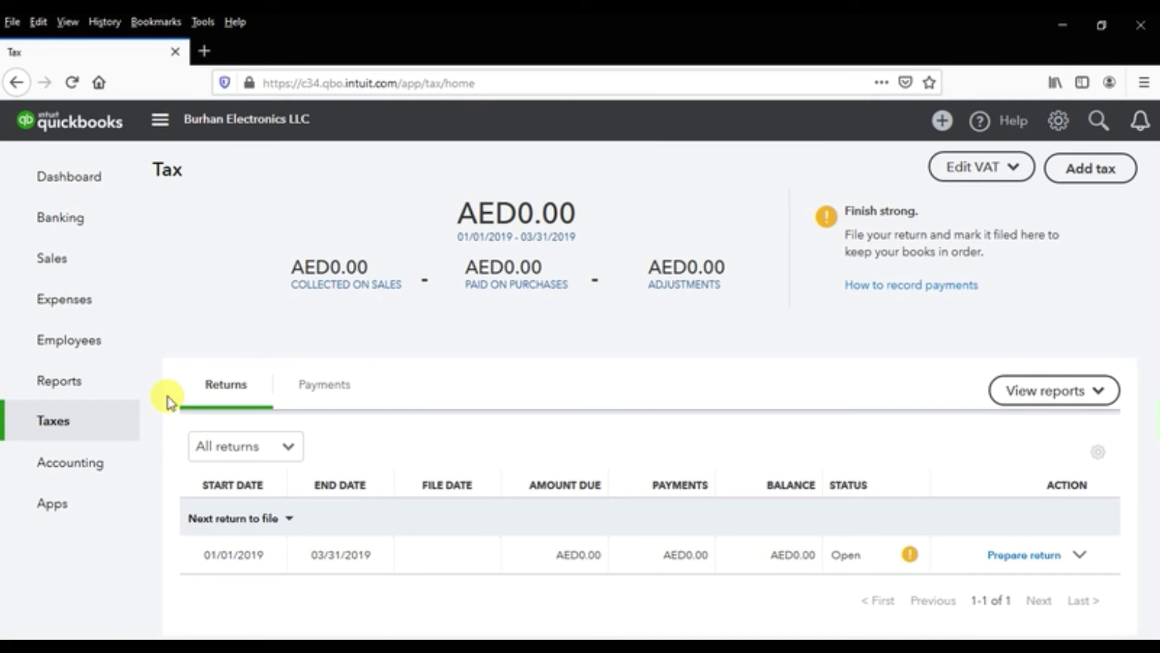
- Find the Open Purchase Order List report in the Expenses and suppliers group of the standard reports and open it in a new browser tab
left_click(57, 392)
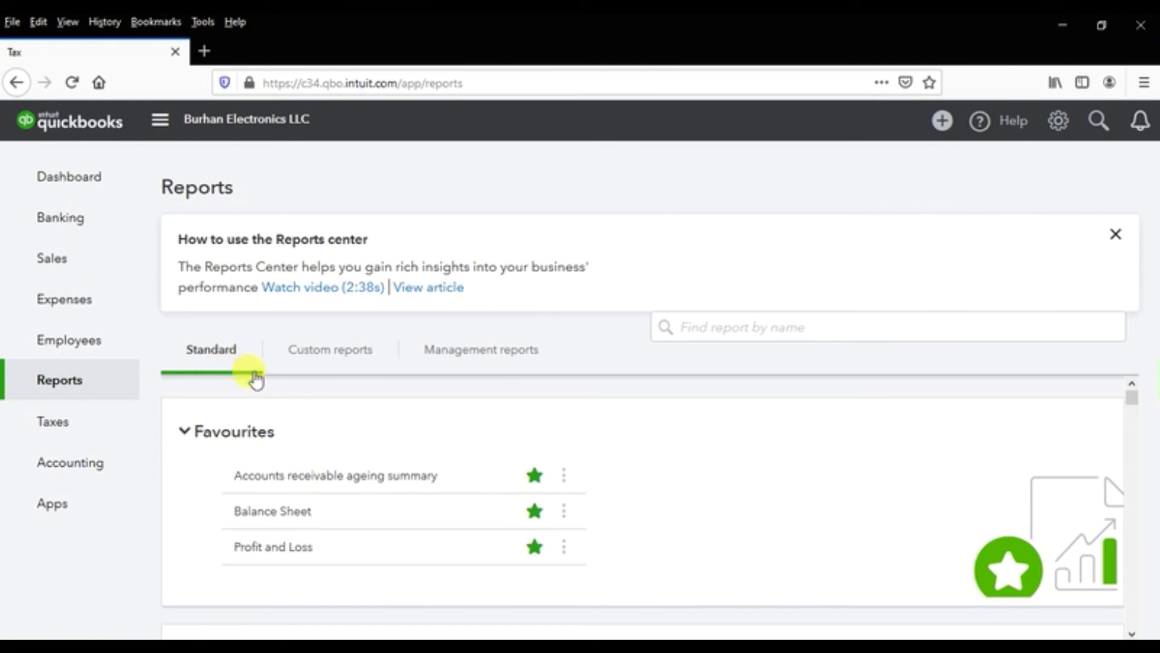
scroll(321, 419, "down", 10)
scroll(337, 450, "down", 12)
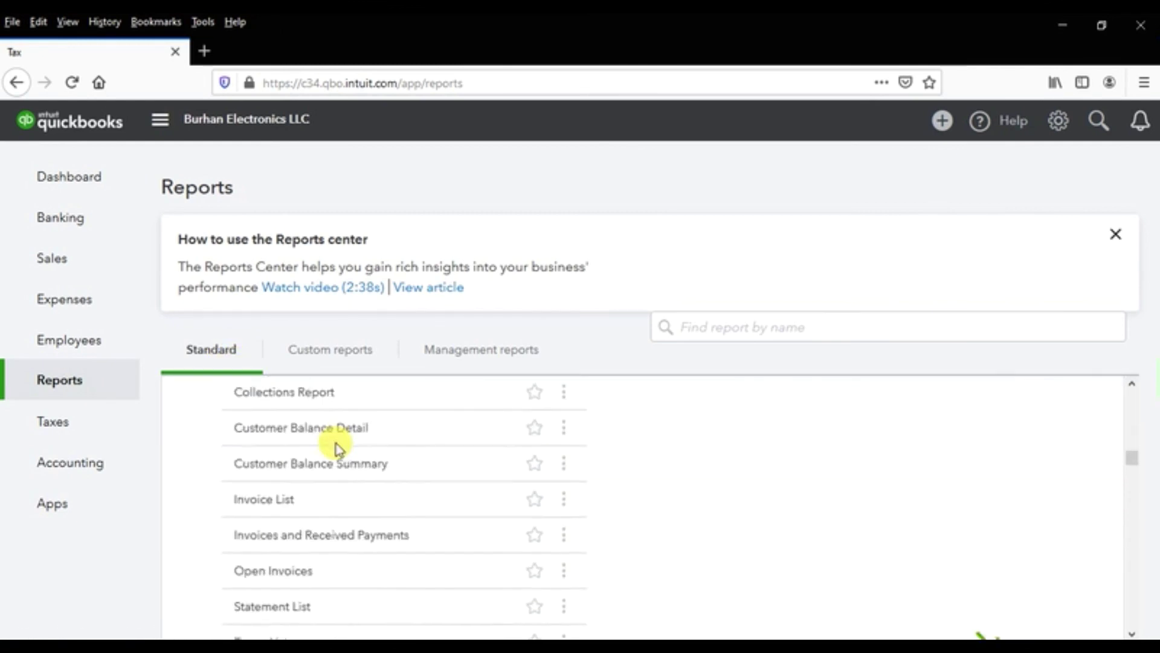
scroll(314, 453, "up", 5)
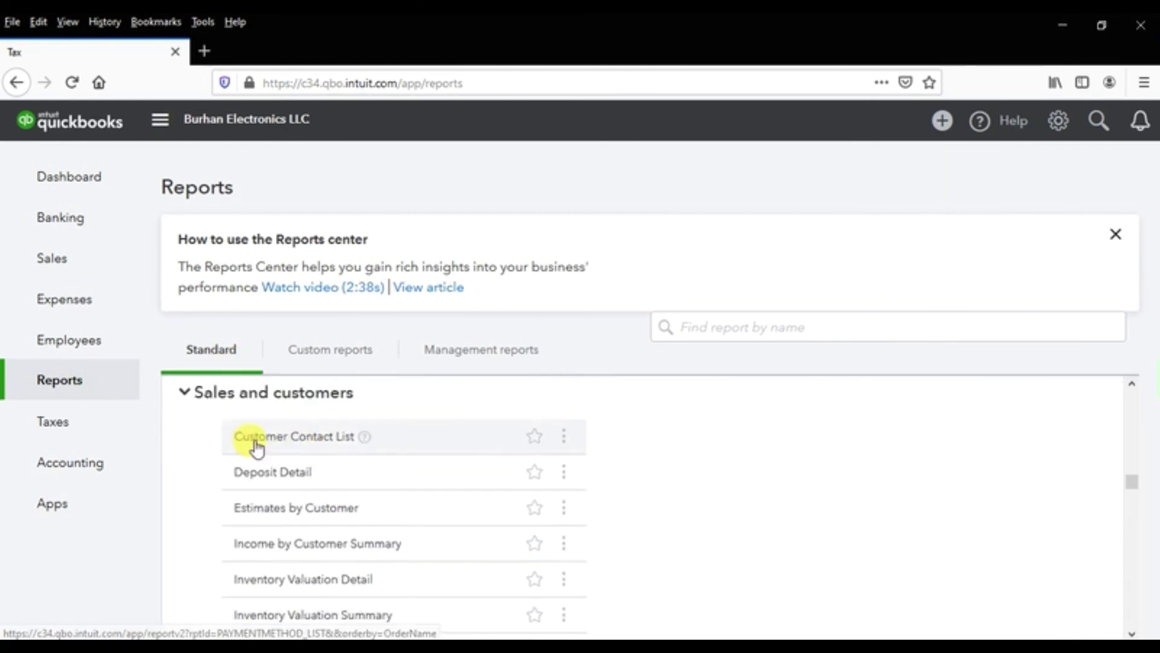
scroll(380, 417, "down", 4)
scroll(385, 423, "down", 8)
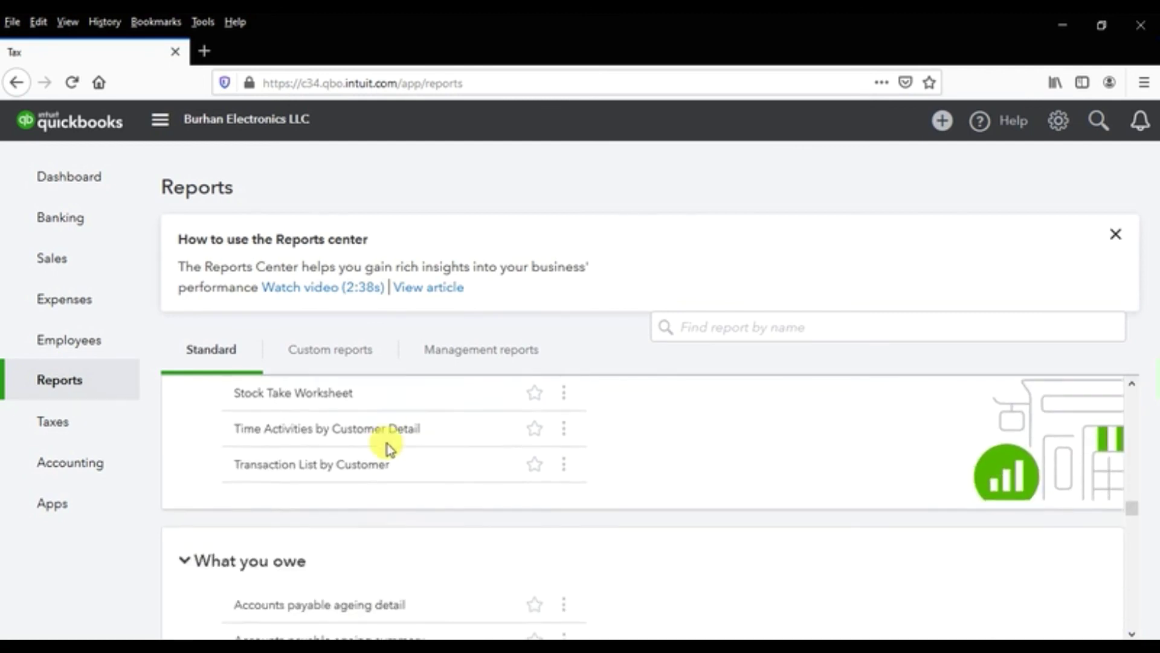
scroll(385, 450, "down", 4)
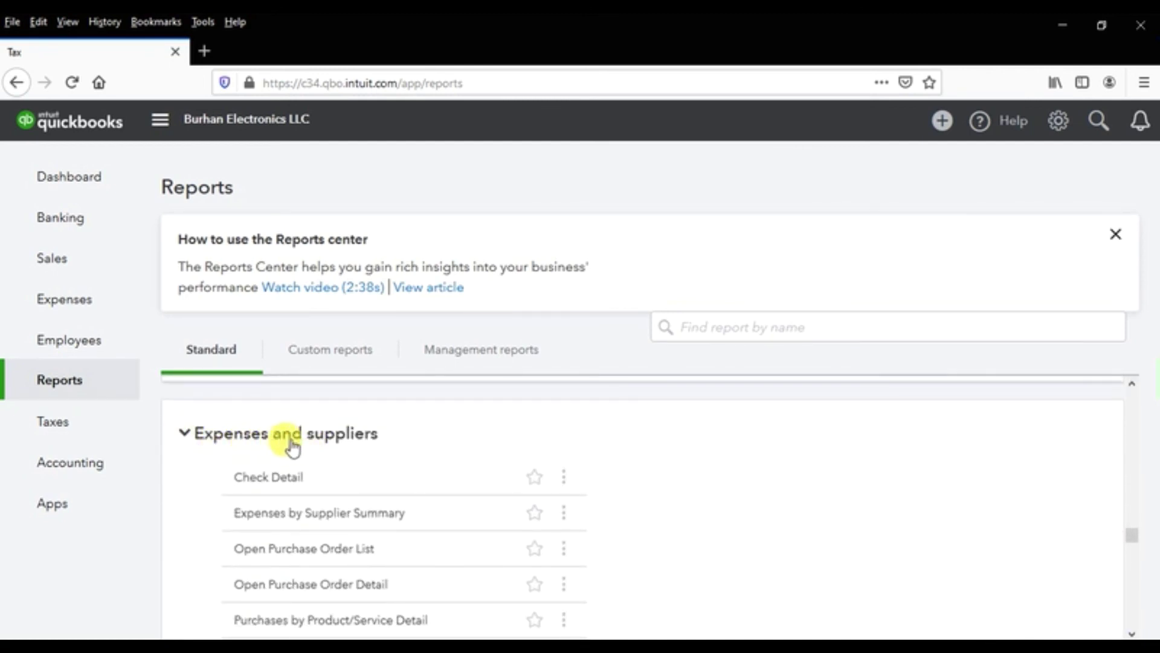
scroll(322, 458, "down", 3)
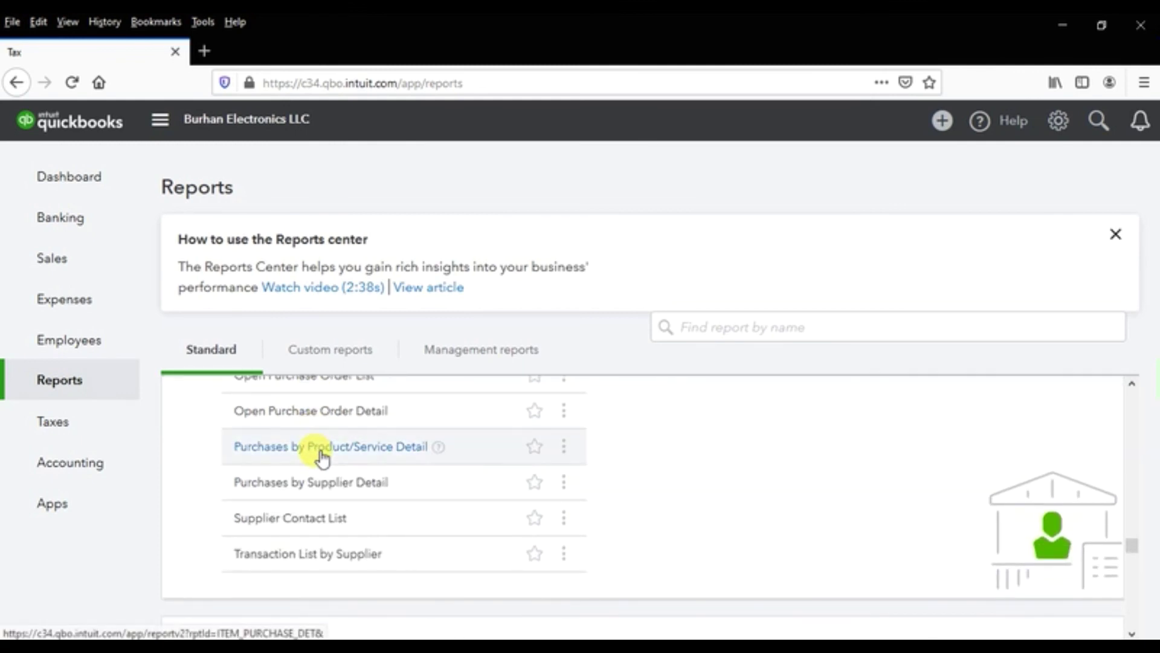
scroll(315, 452, "up", 2)
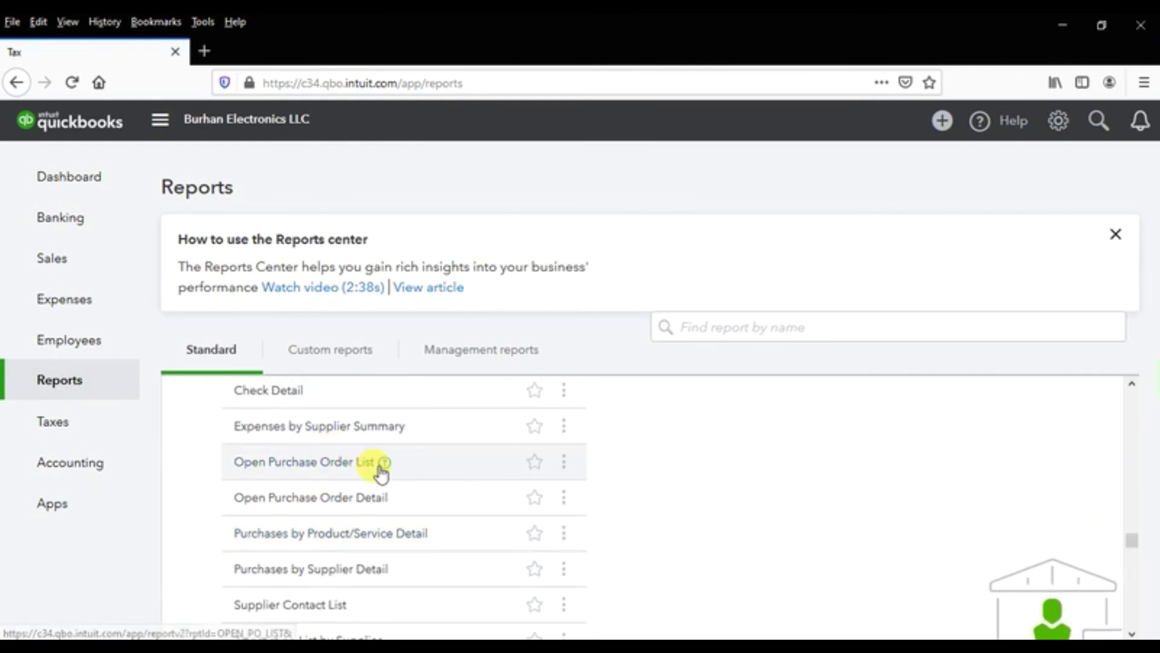
right_click(290, 470)
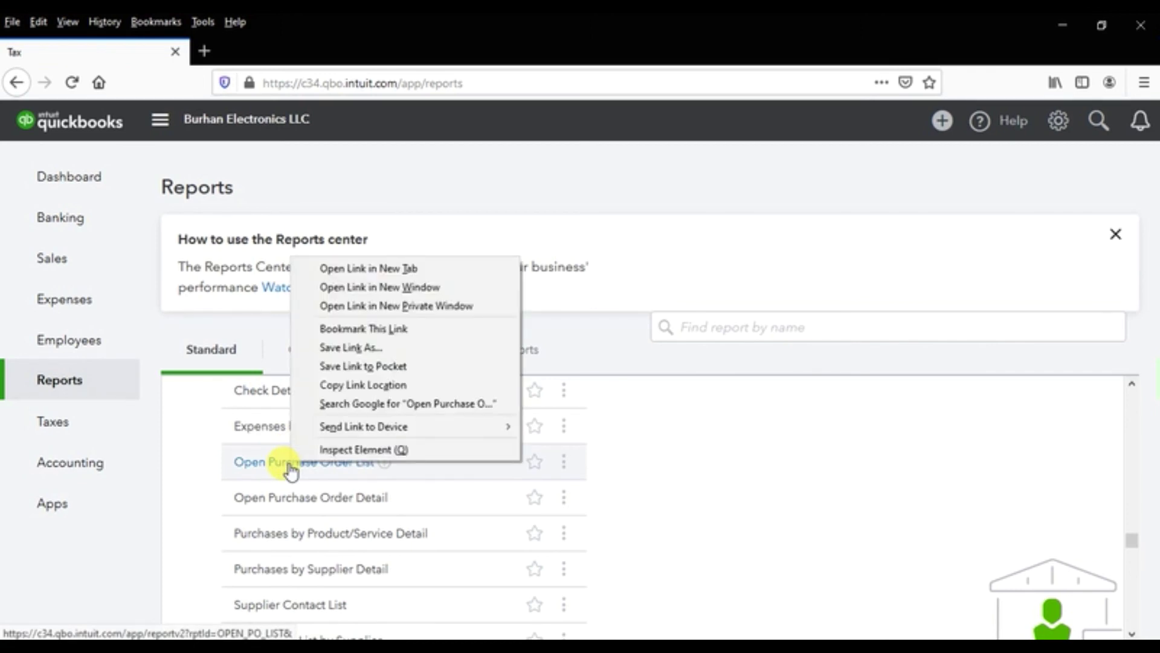
left_click(391, 268)
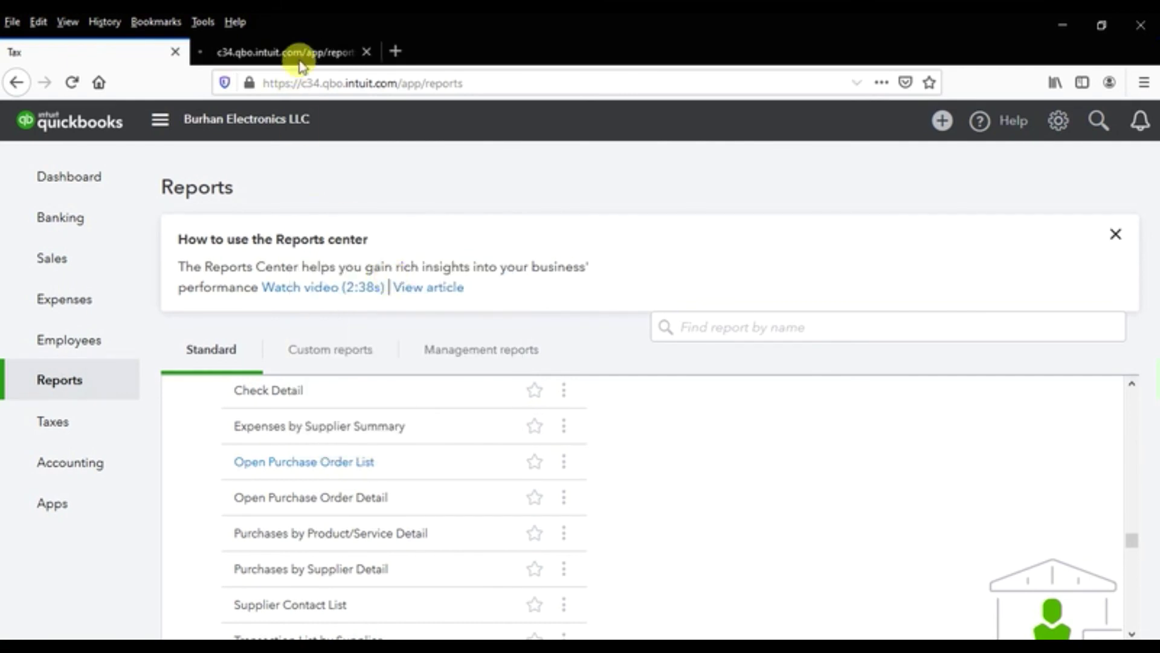
left_click(299, 53)
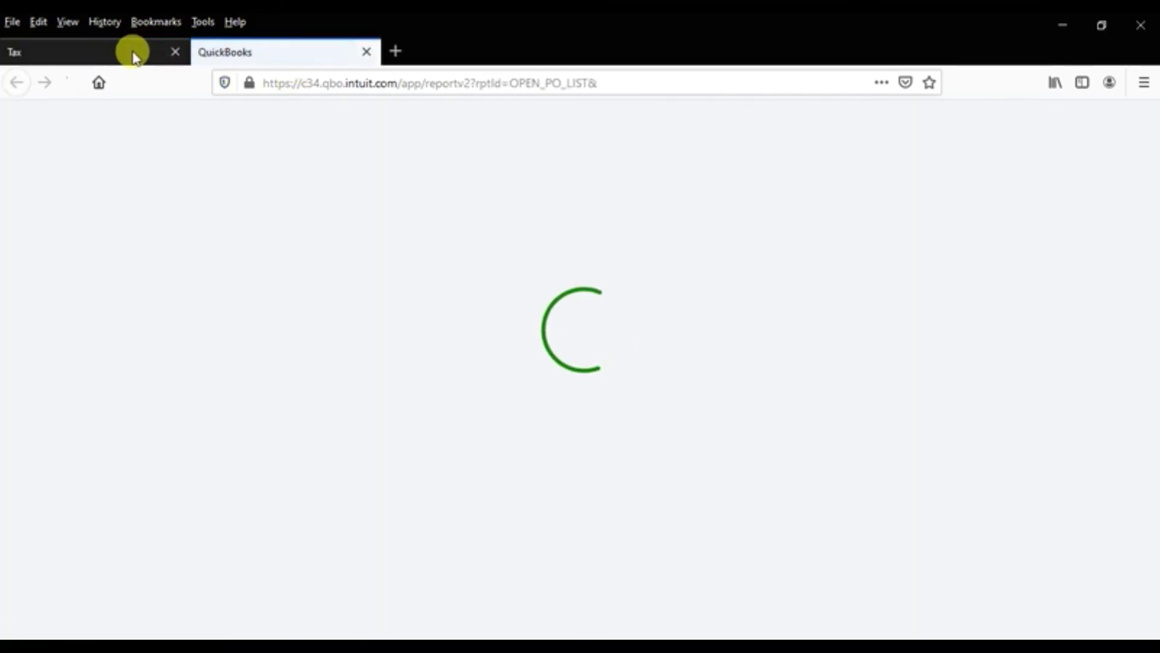
- Return to the report list and open the Open Purchase Order Detail report in another new browser tab
left_click(136, 54)
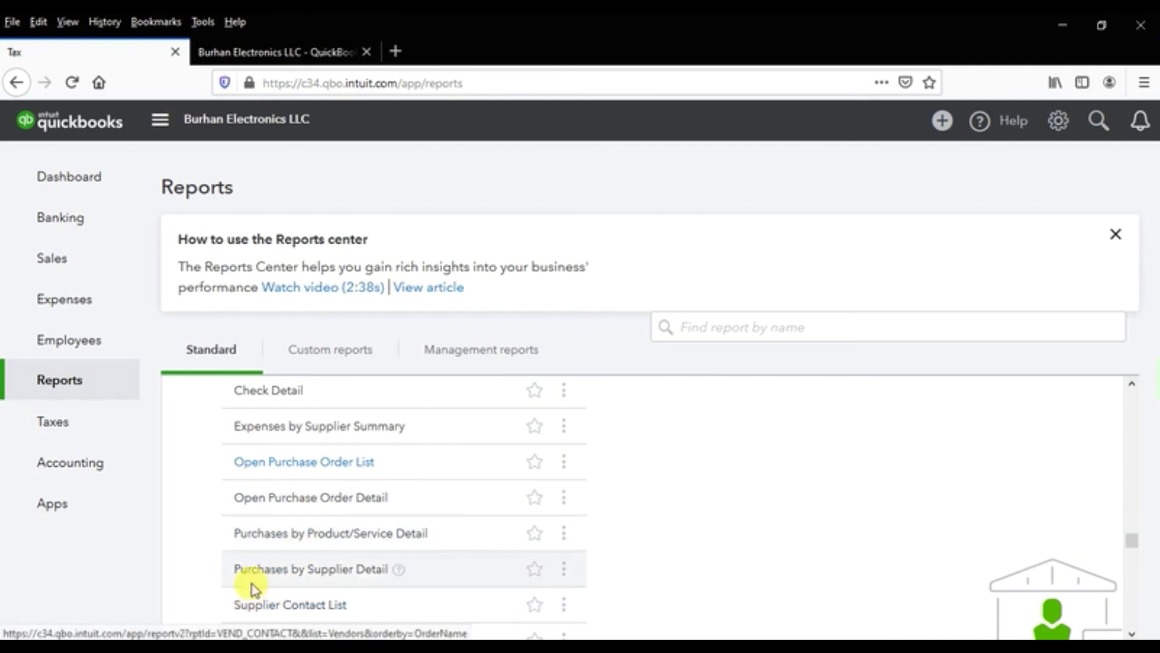
scroll(254, 585, "up", 2)
scroll(339, 556, "down", 4)
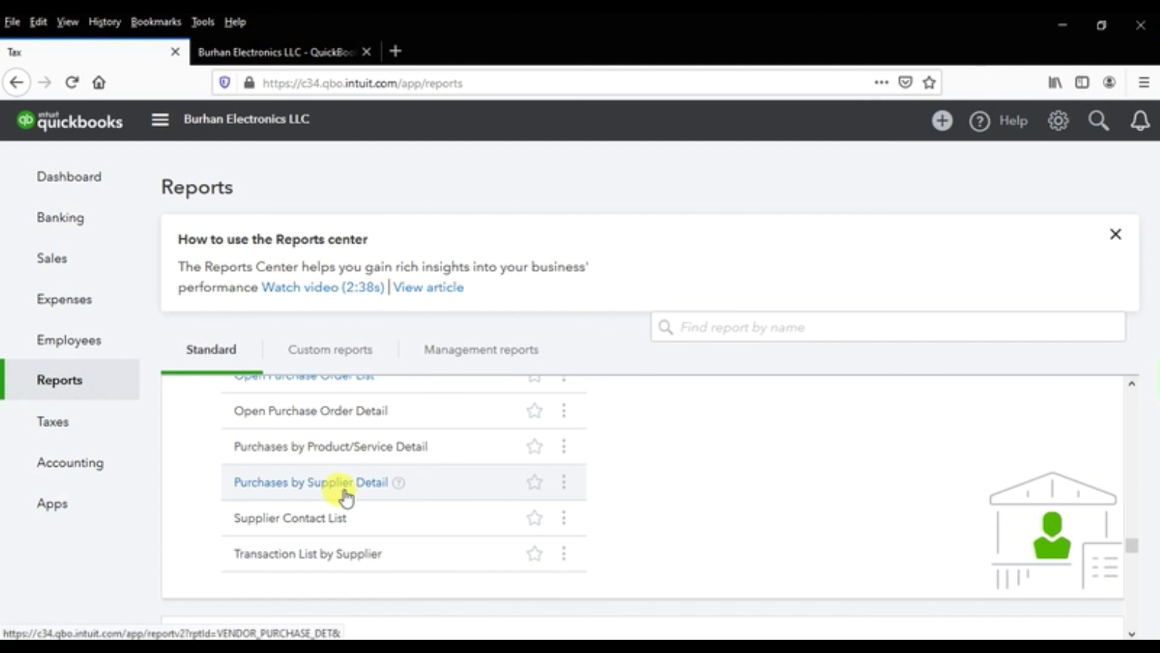
scroll(346, 495, "up", 2)
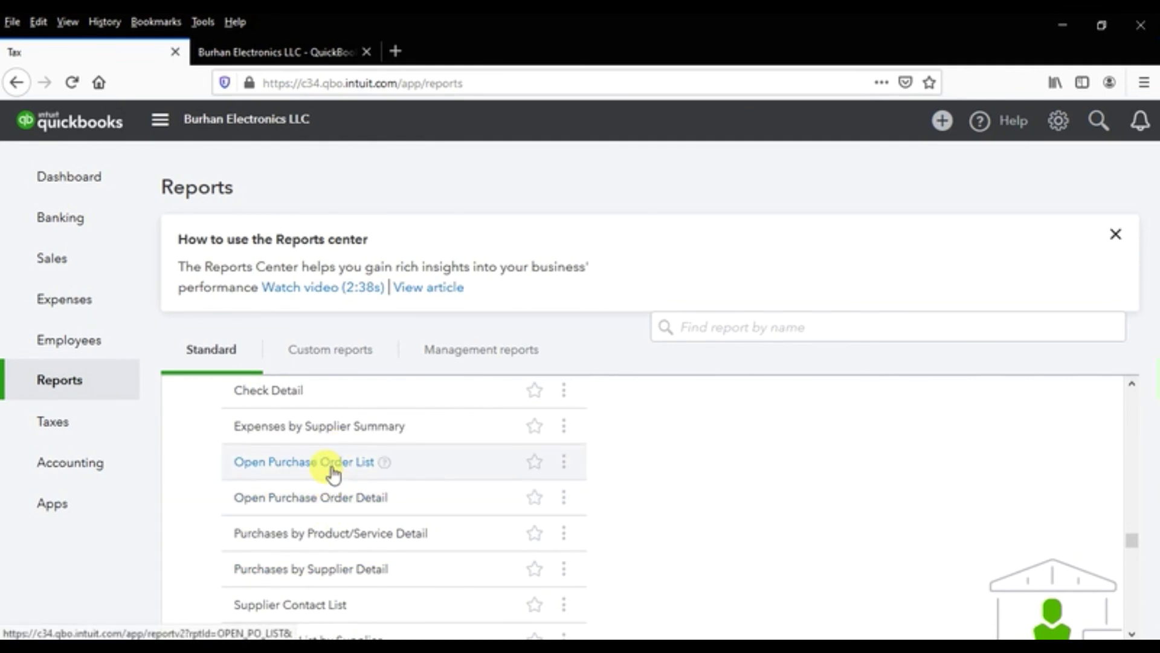
right_click(355, 499)
left_click(450, 303)
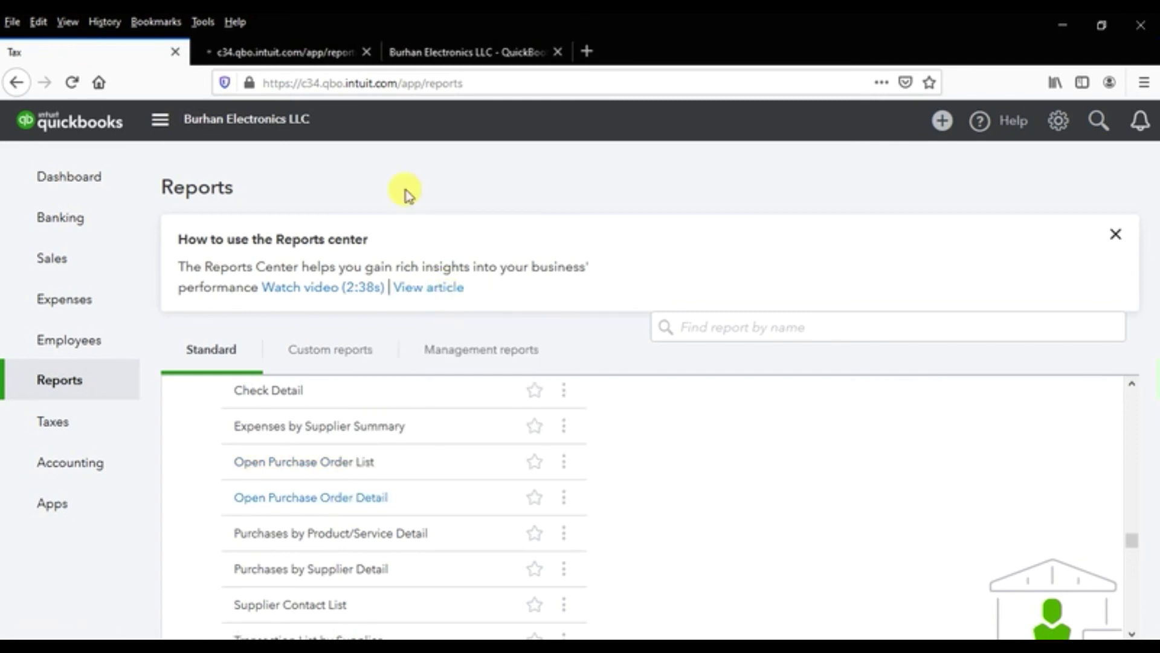
- Review the Sage 50 Accounting order in the Open Purchase Order List by Supplier report, then examine its item lines in the Open Purchase Orders Detail report
left_click(478, 53)
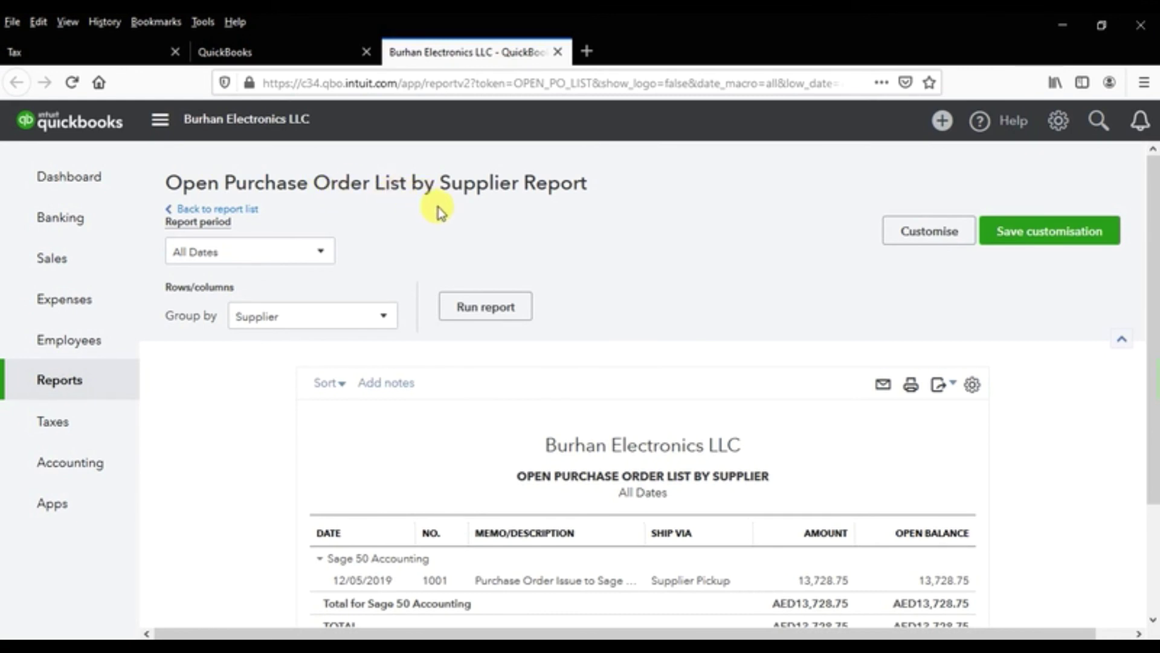
scroll(508, 266, "down", 3)
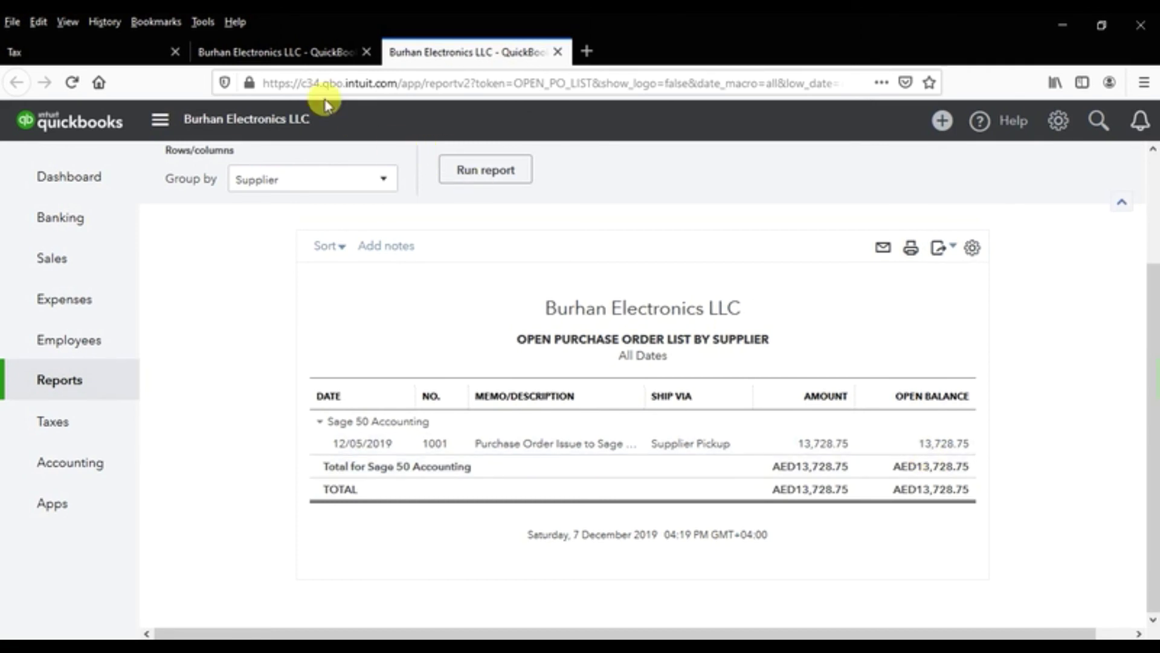
left_click(271, 50)
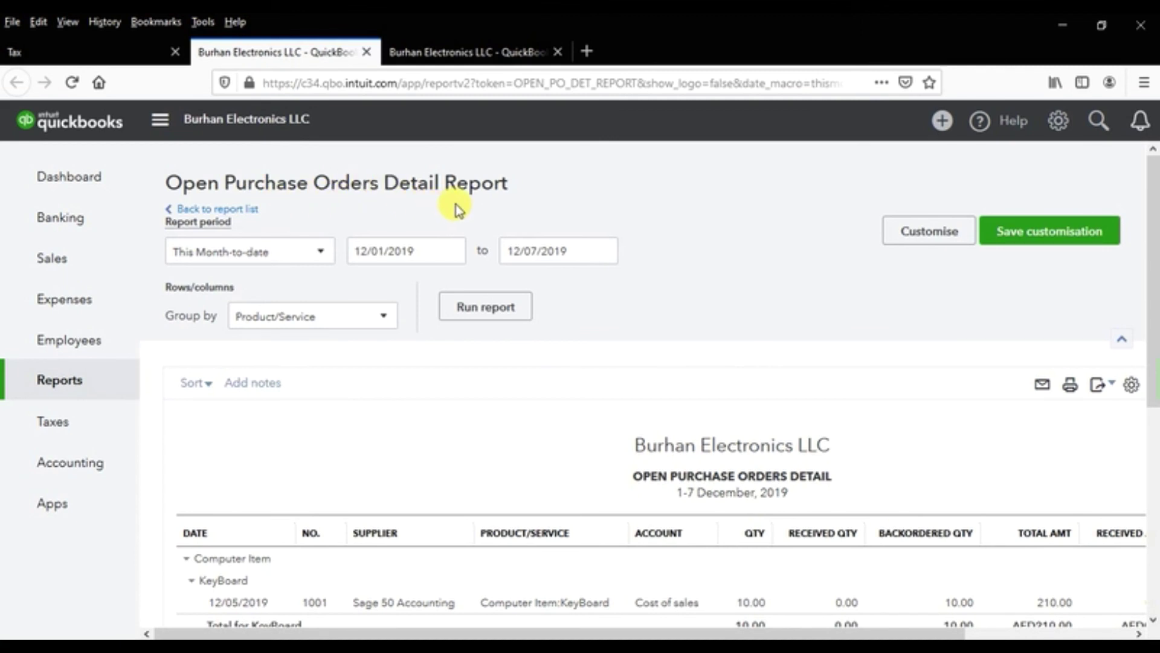
scroll(474, 241, "down", 4)
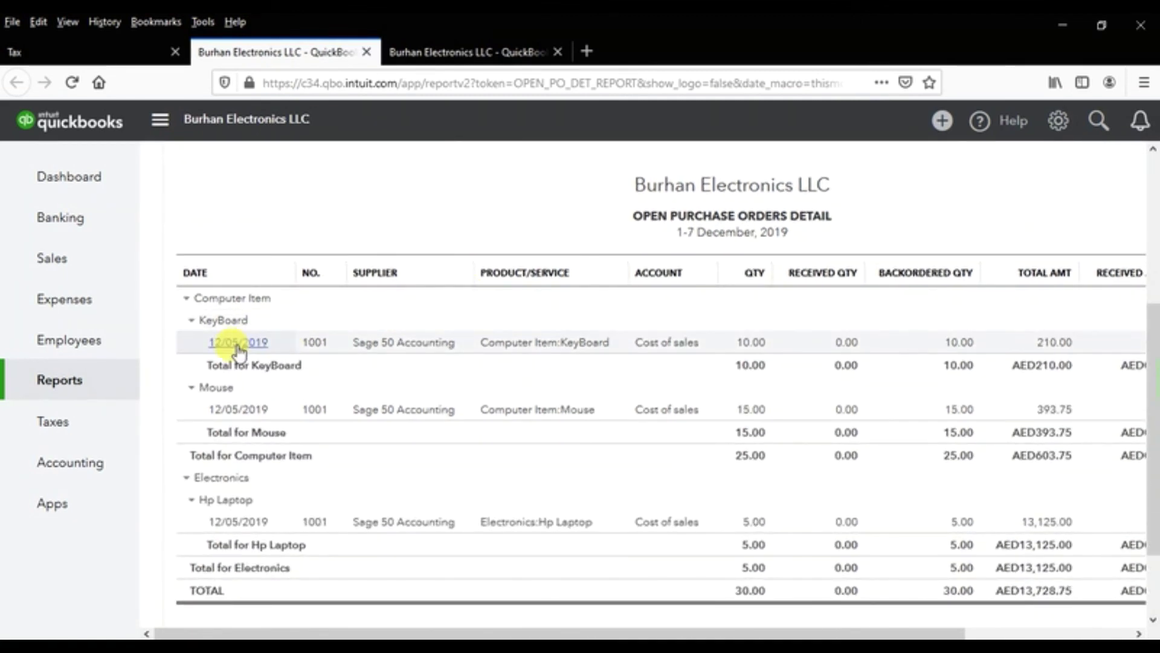